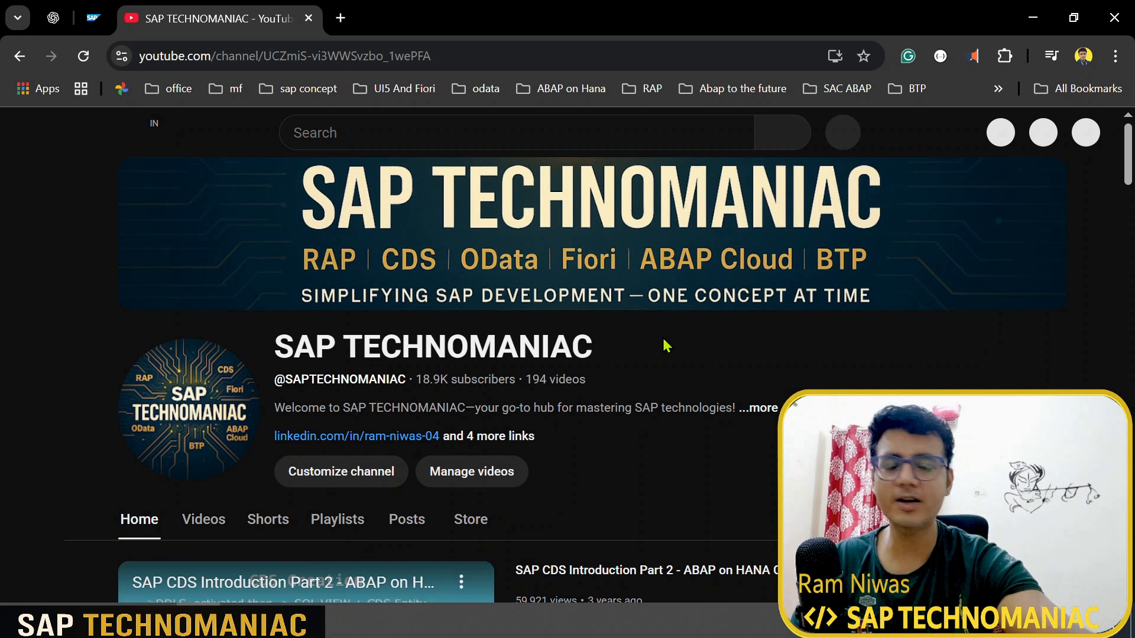
Step: Pause the inline video and open the ABAP RESTful Application Programming Model playlist from Playlists
scroll(258, 502, down, 4)
click(145, 521)
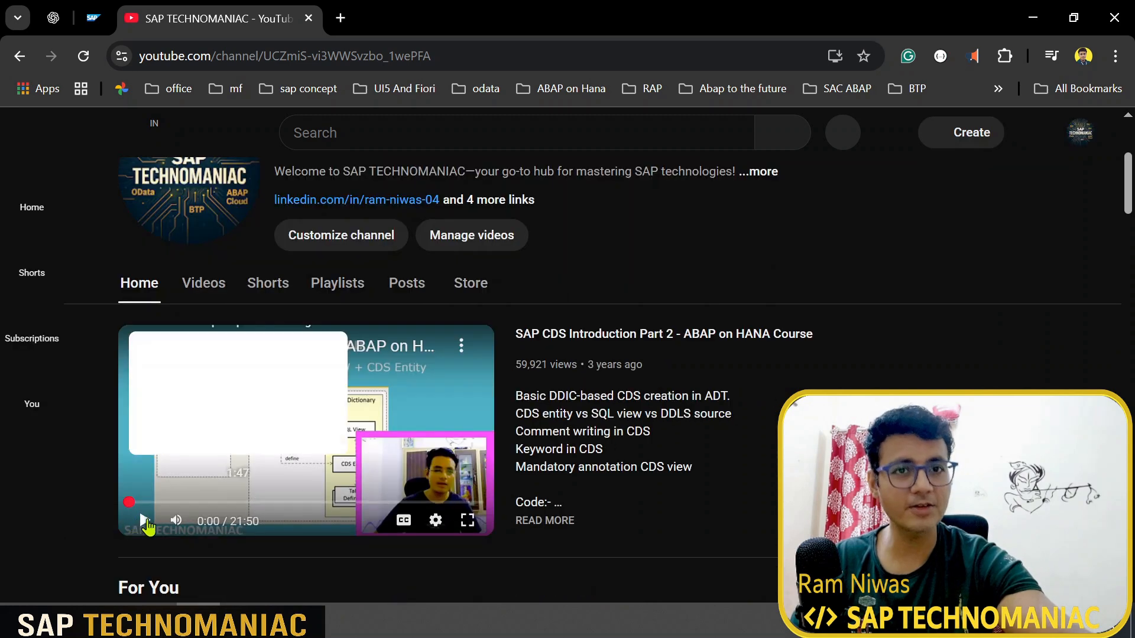
click(353, 287)
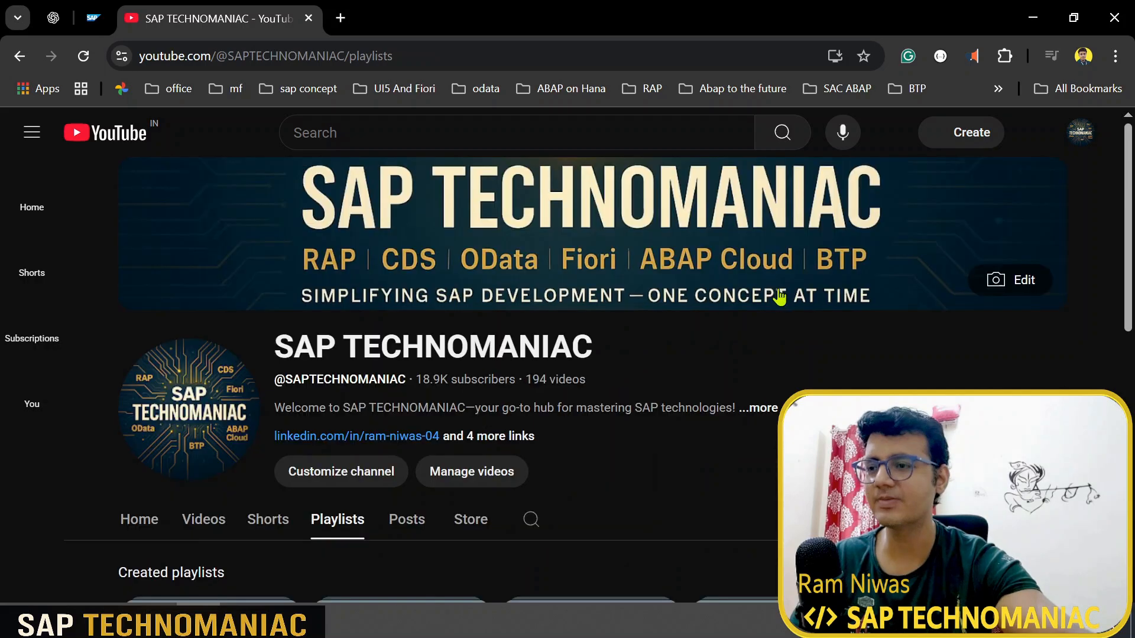
scroll(643, 440, down, 2)
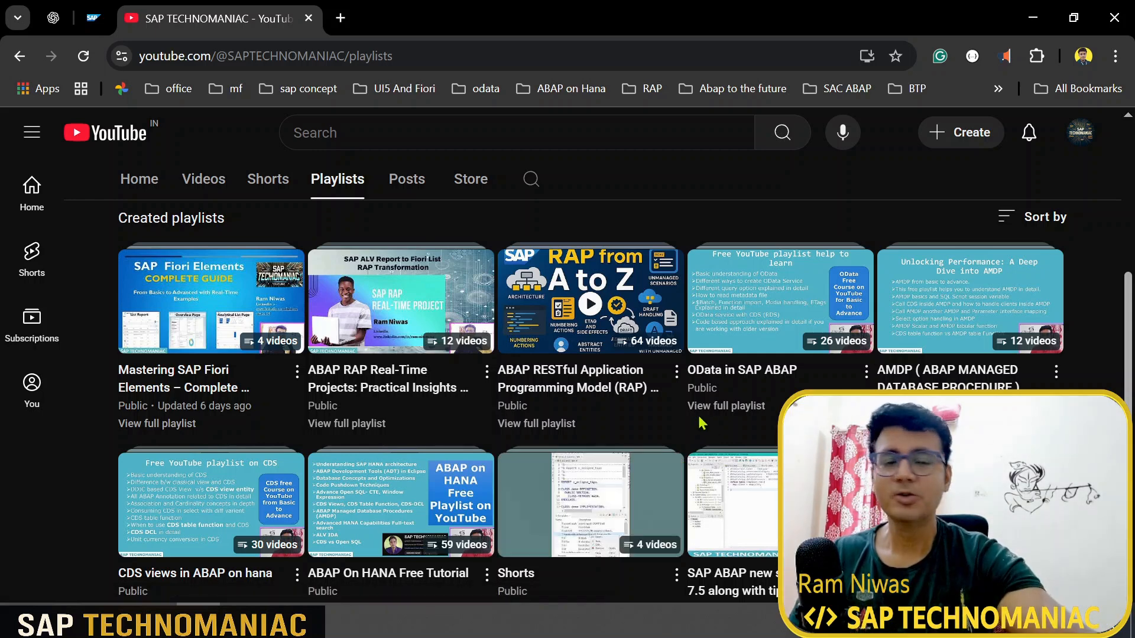
click(637, 391)
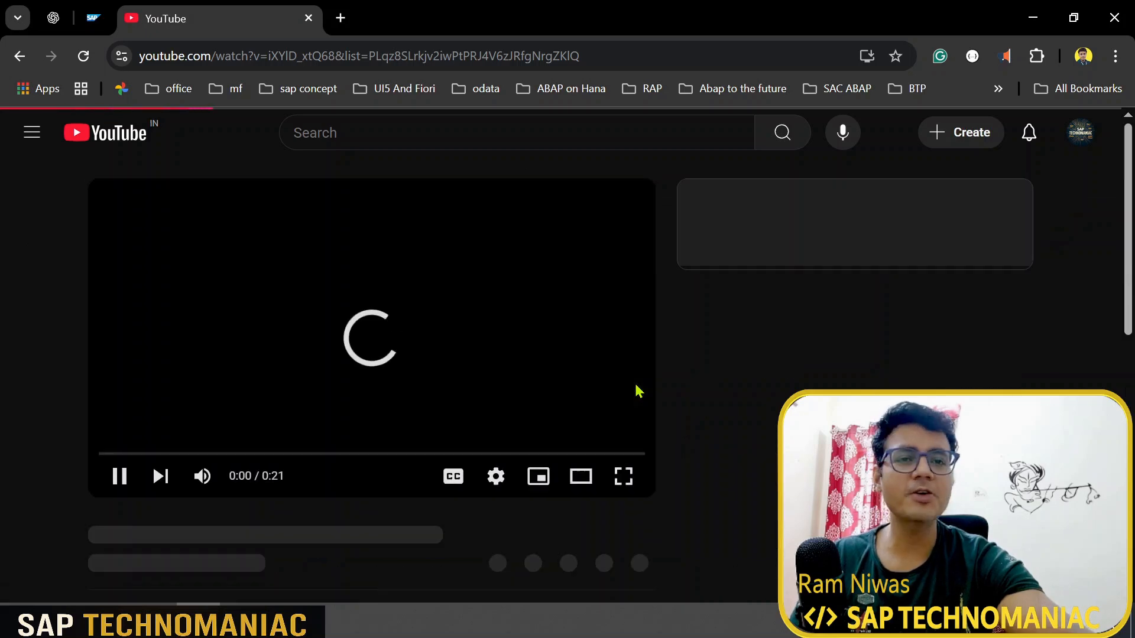
Step: Browse the RAP playlist, play Part 3, then pick Part 5 'Prepare Development environment in BTP'
scroll(638, 391, down, 5)
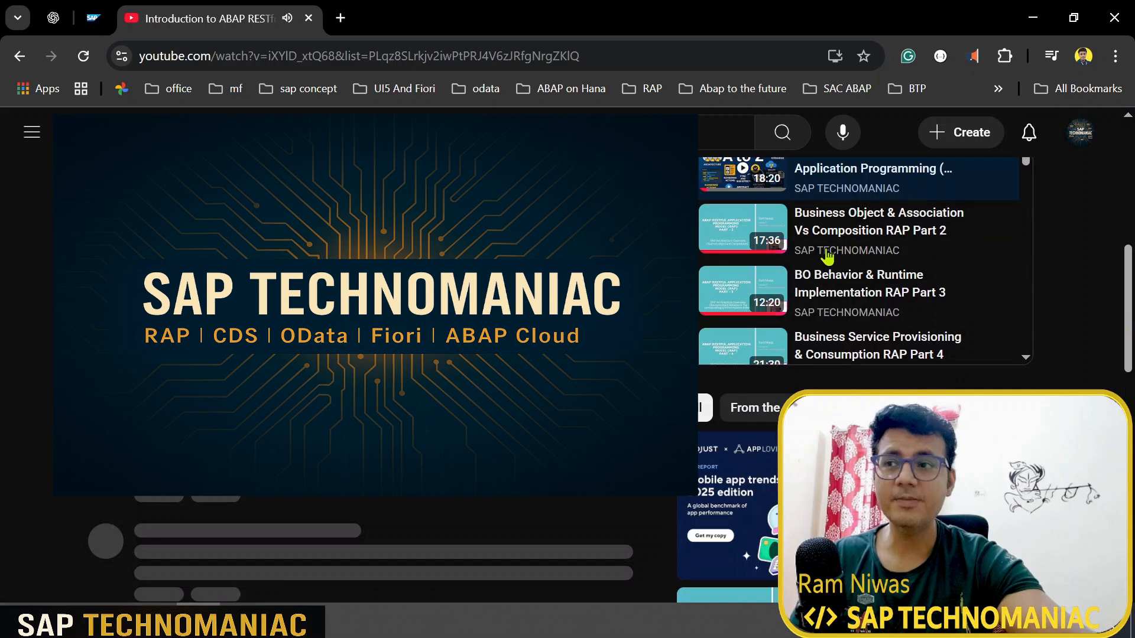
scroll(857, 290, down, 5)
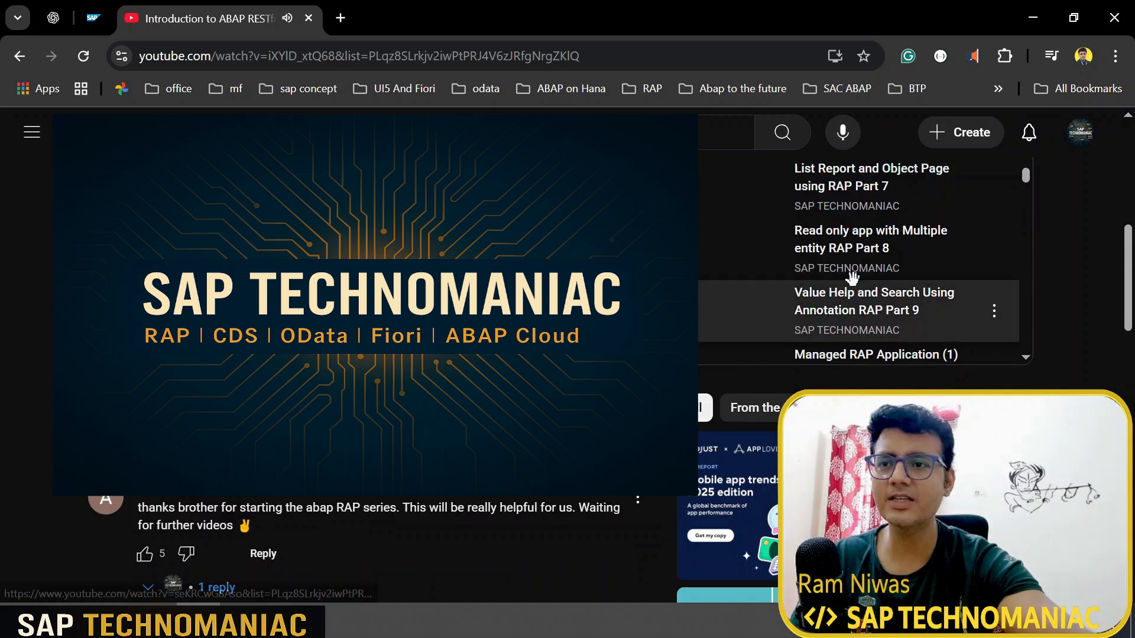
scroll(860, 294, up, 4)
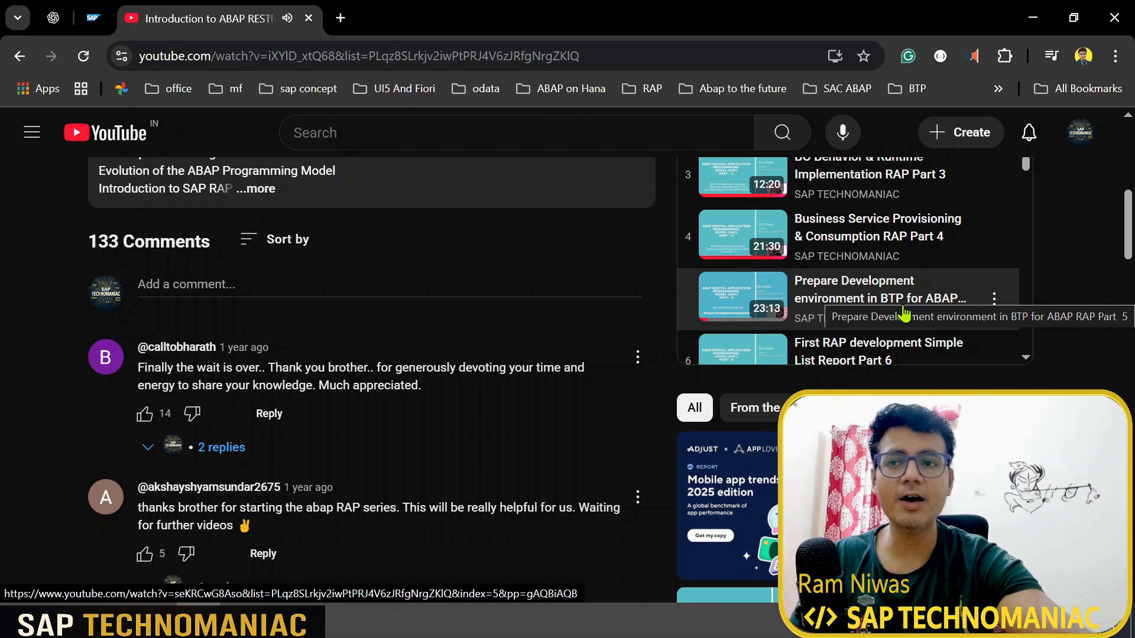
scroll(903, 313, up, 2)
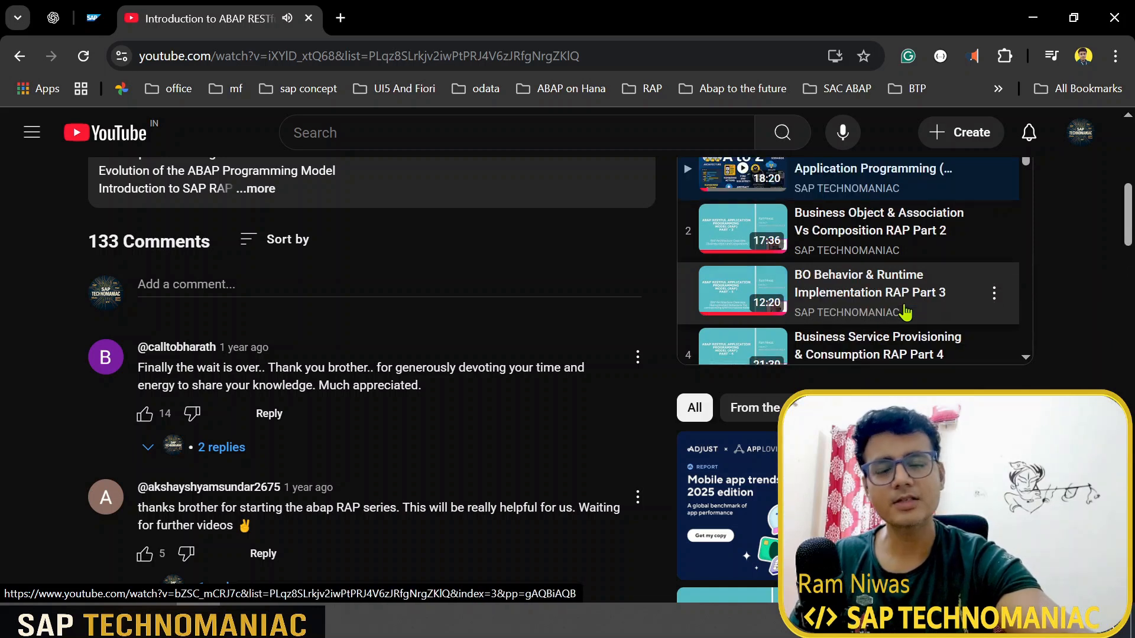
click(904, 312)
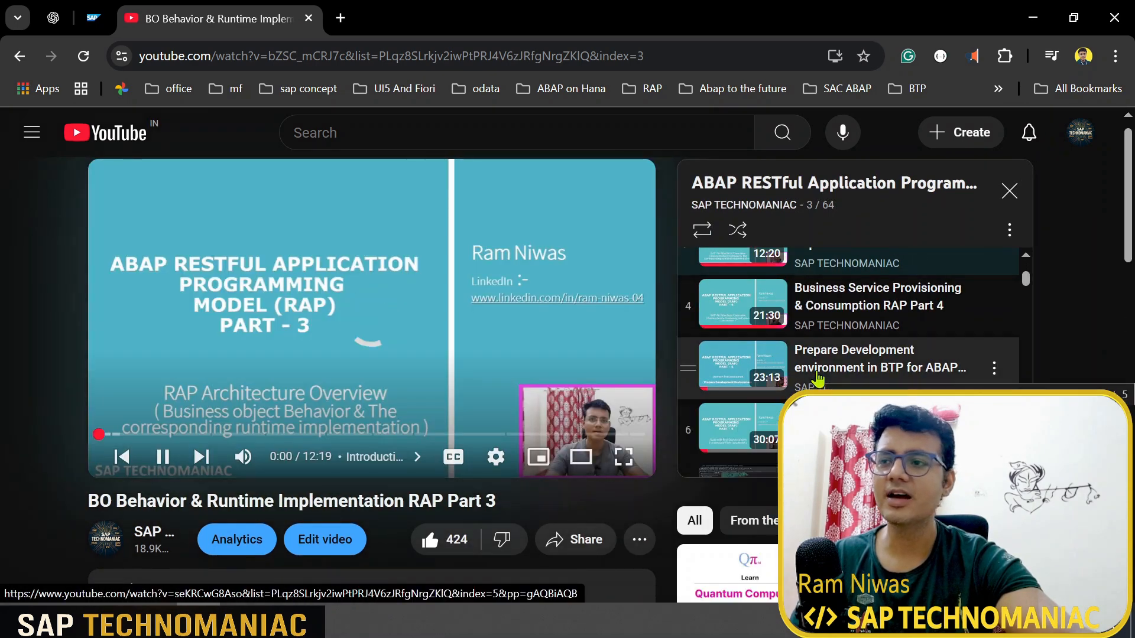
click(817, 377)
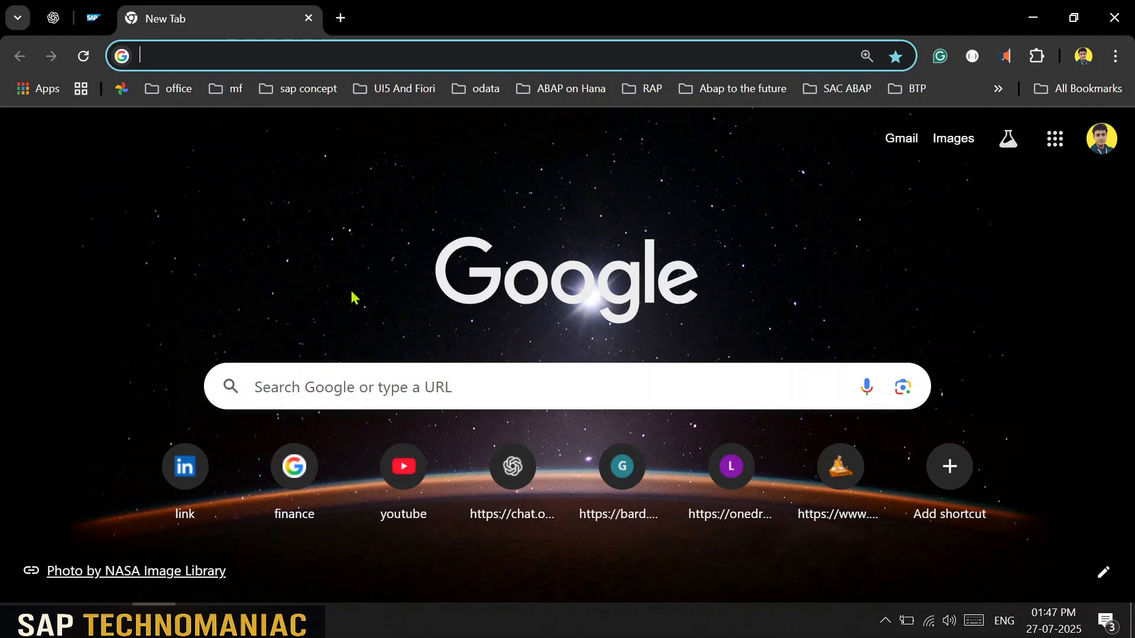
Step: Go to the BTP Cockpit trial at cockpit.hanatrial.ondemand.com via 'btp' and mute the sound
text(btp)
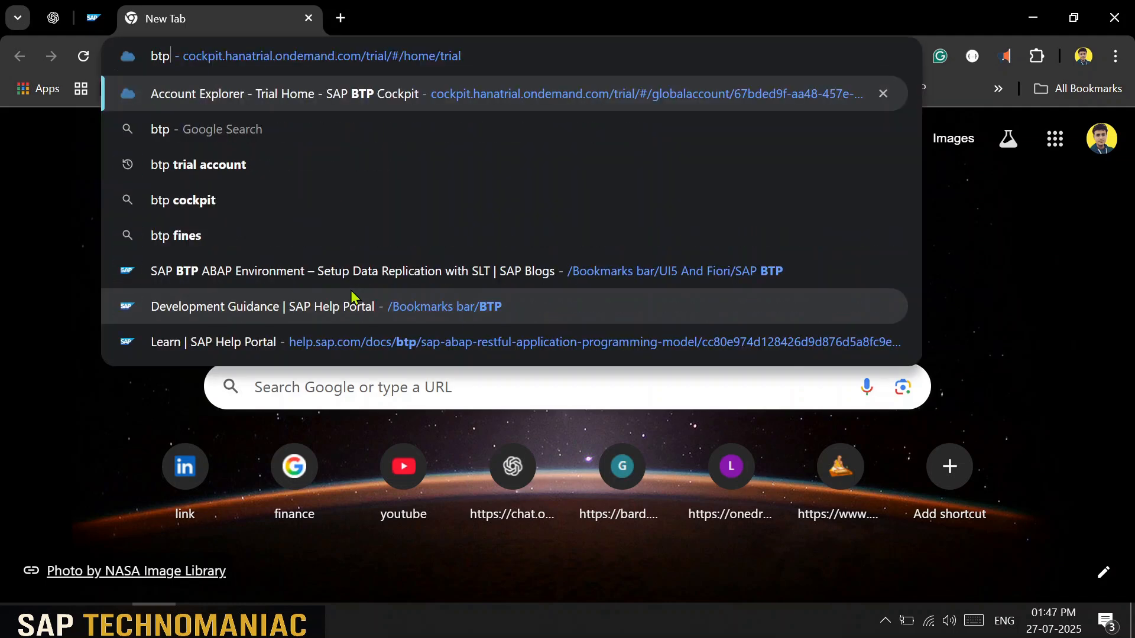
key(Return)
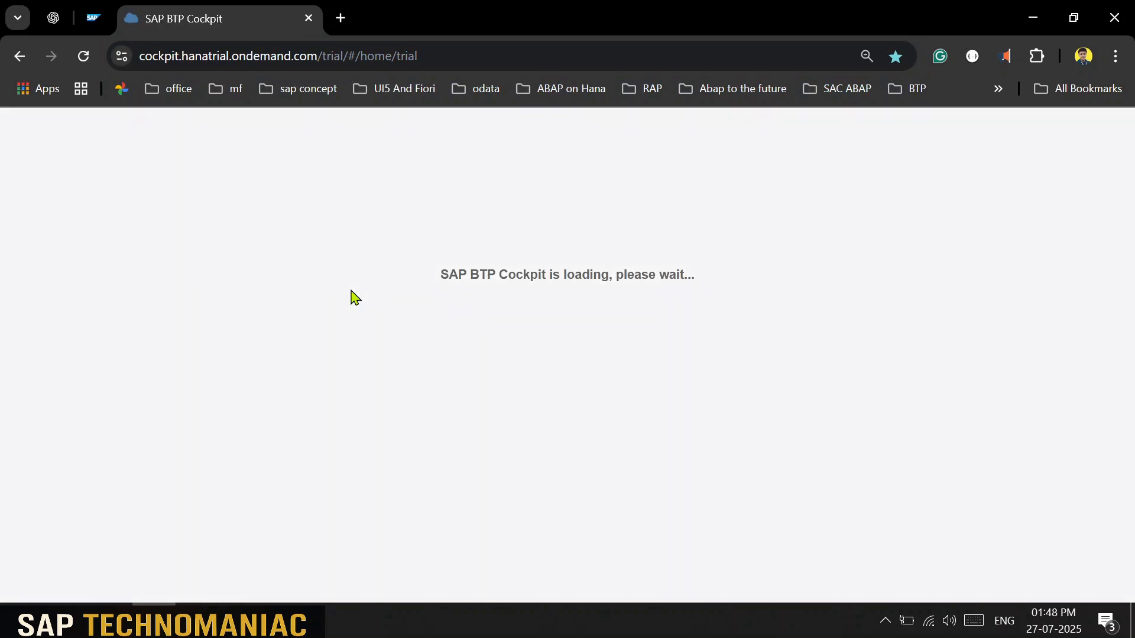
key(XF86AudioMute)
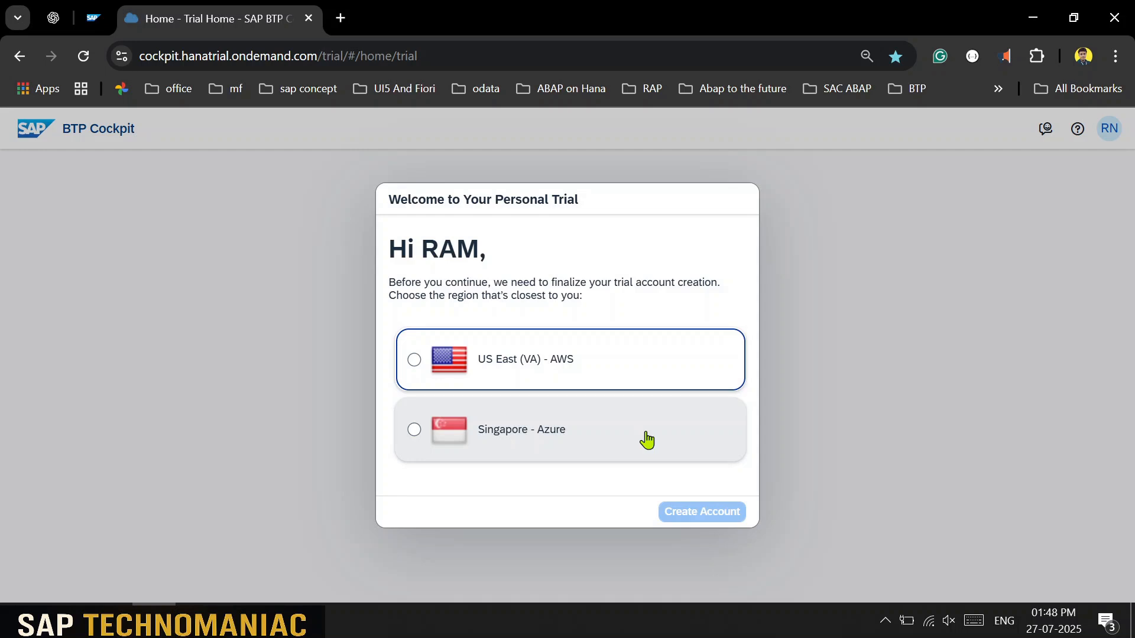
Step: Create the trial account in the Singapore - Azure region and go to the trial account
click(678, 435)
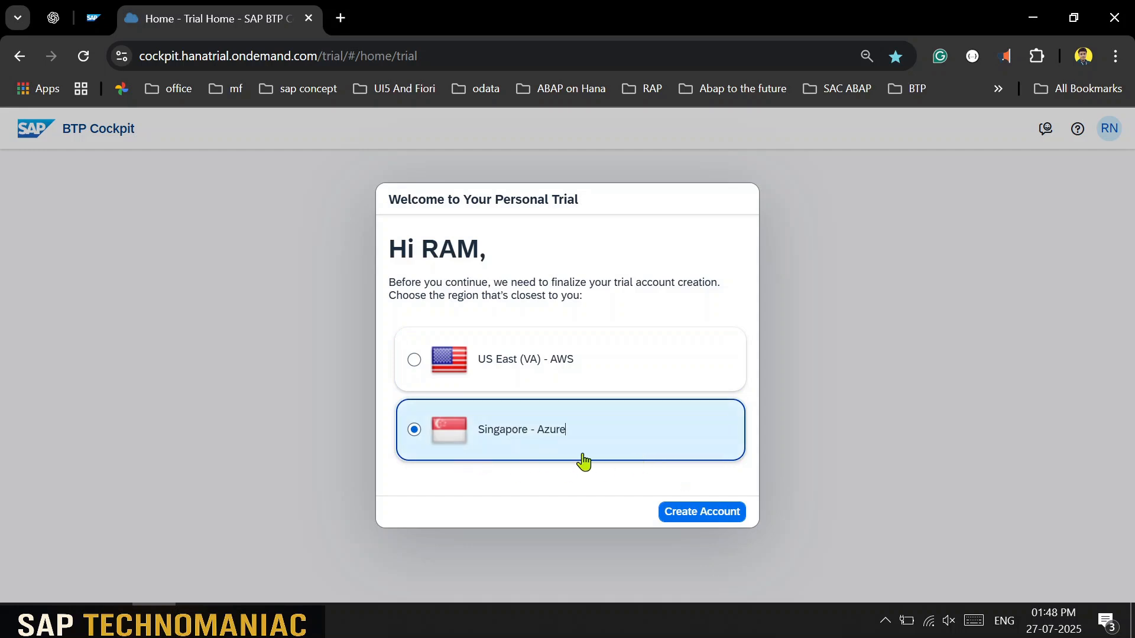
click(713, 515)
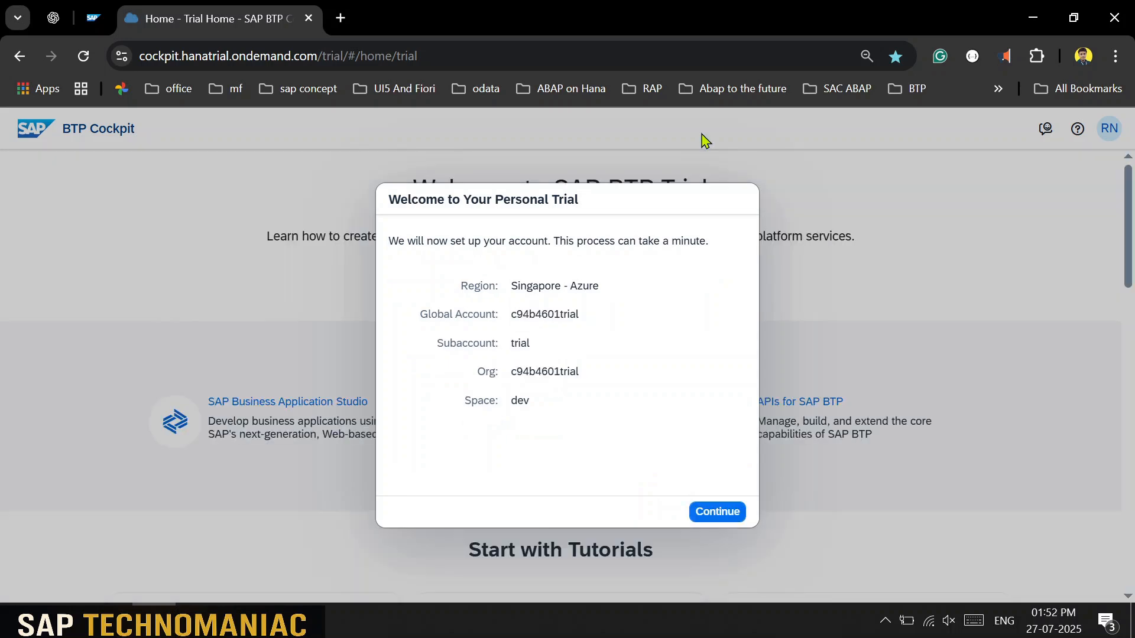
click(721, 516)
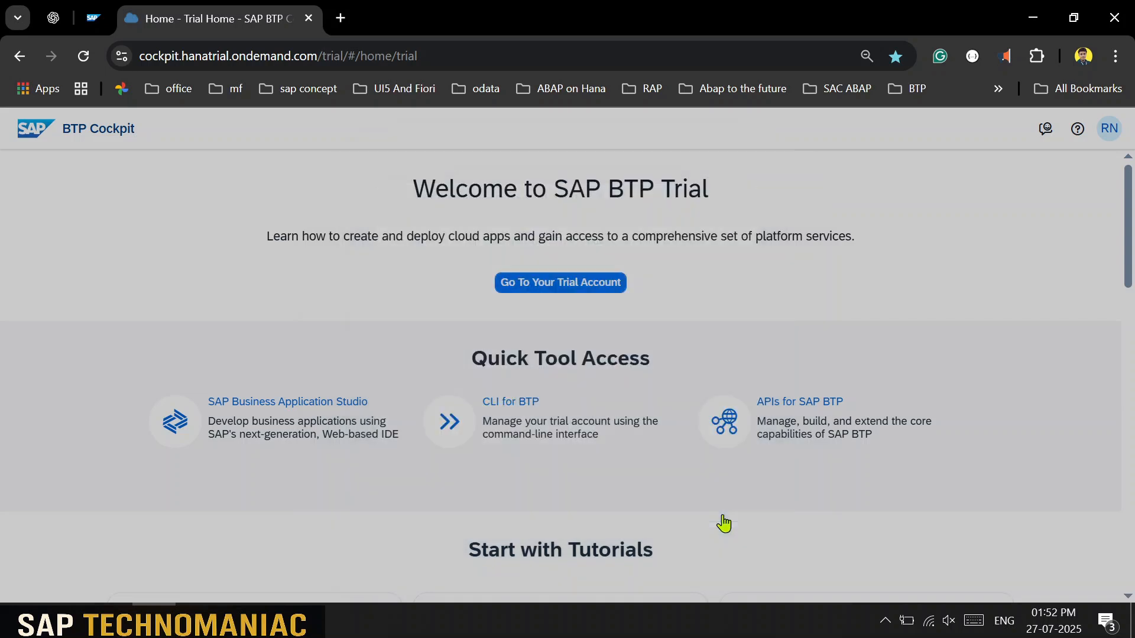
click(603, 286)
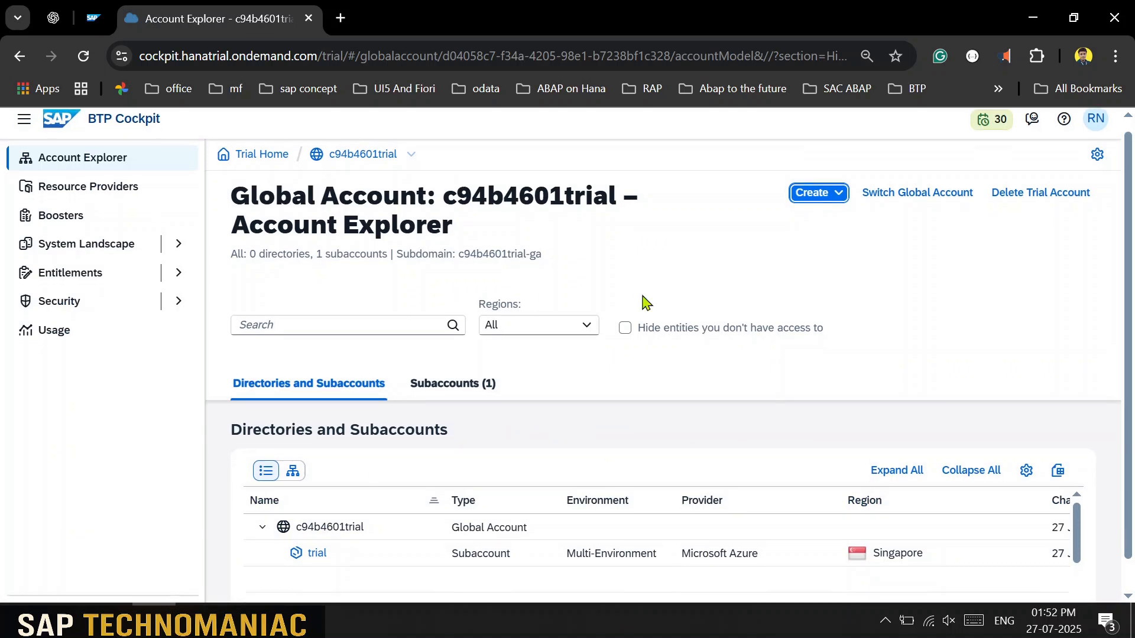
Step: Check the trial subaccount's Instances and Subscriptions, then launch SAP Business Application Studio from Trial Home
scroll(646, 299, down, 1)
click(322, 522)
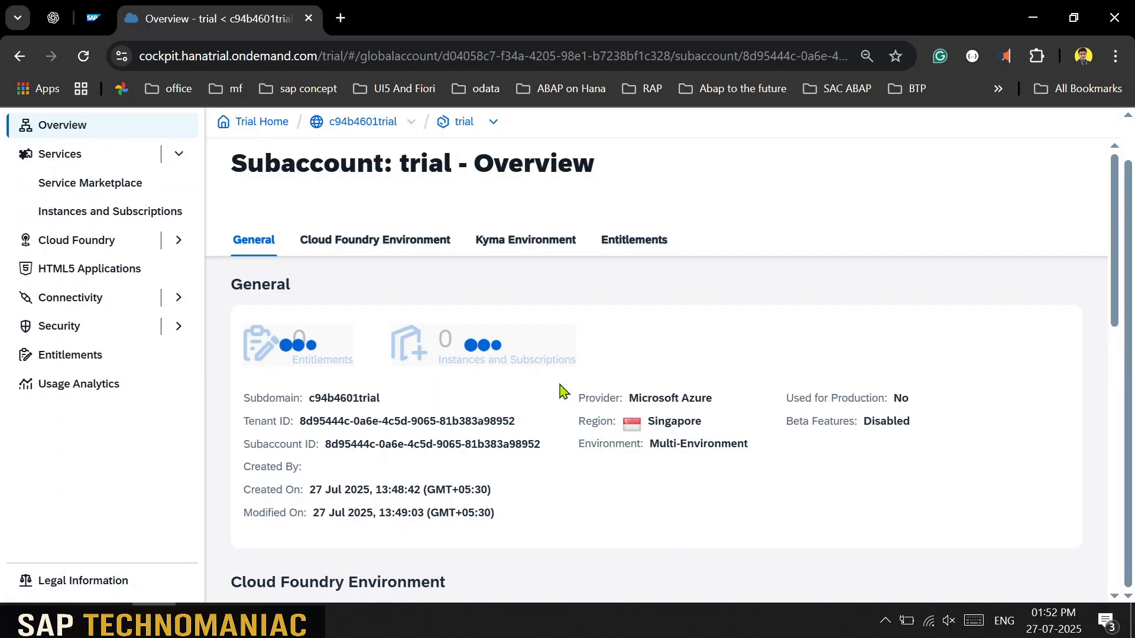
click(116, 219)
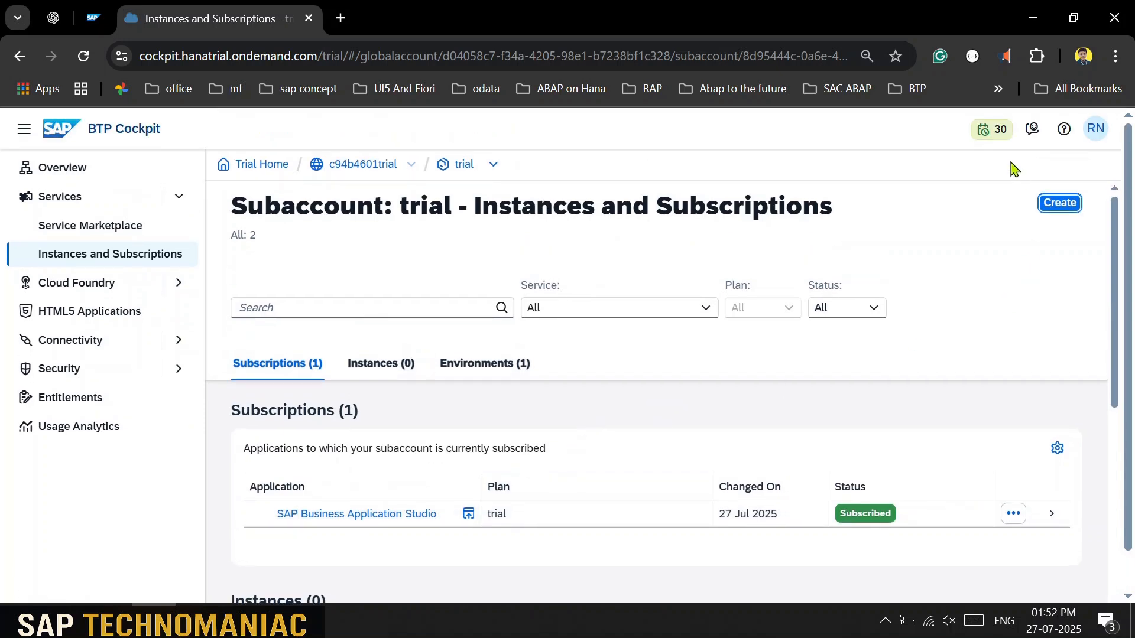
mouse_move(1002, 144)
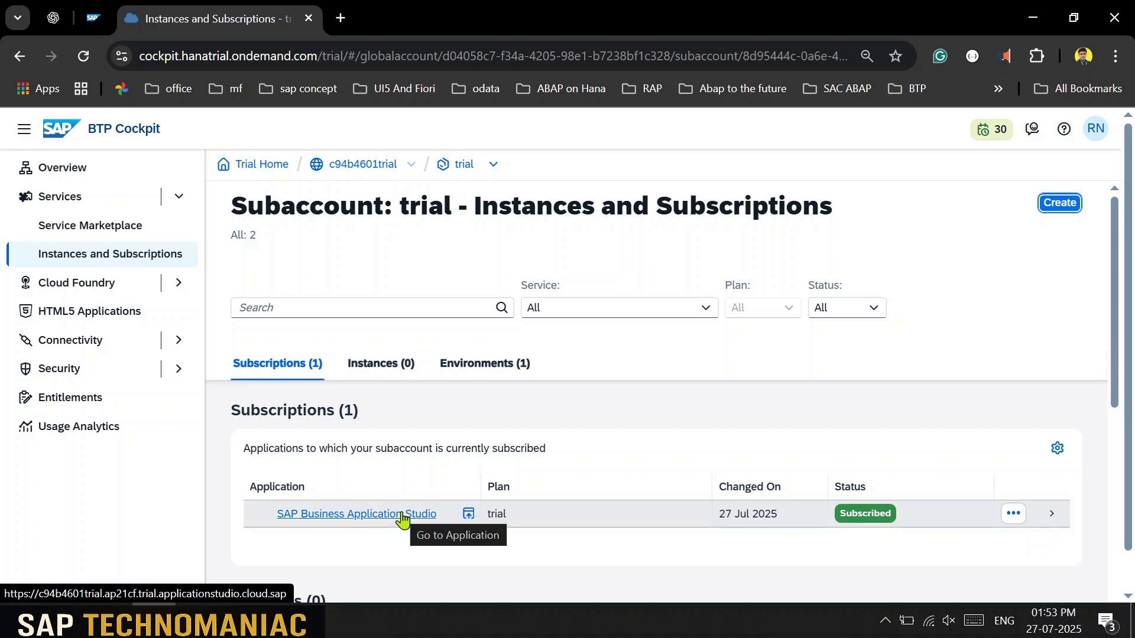
click(275, 167)
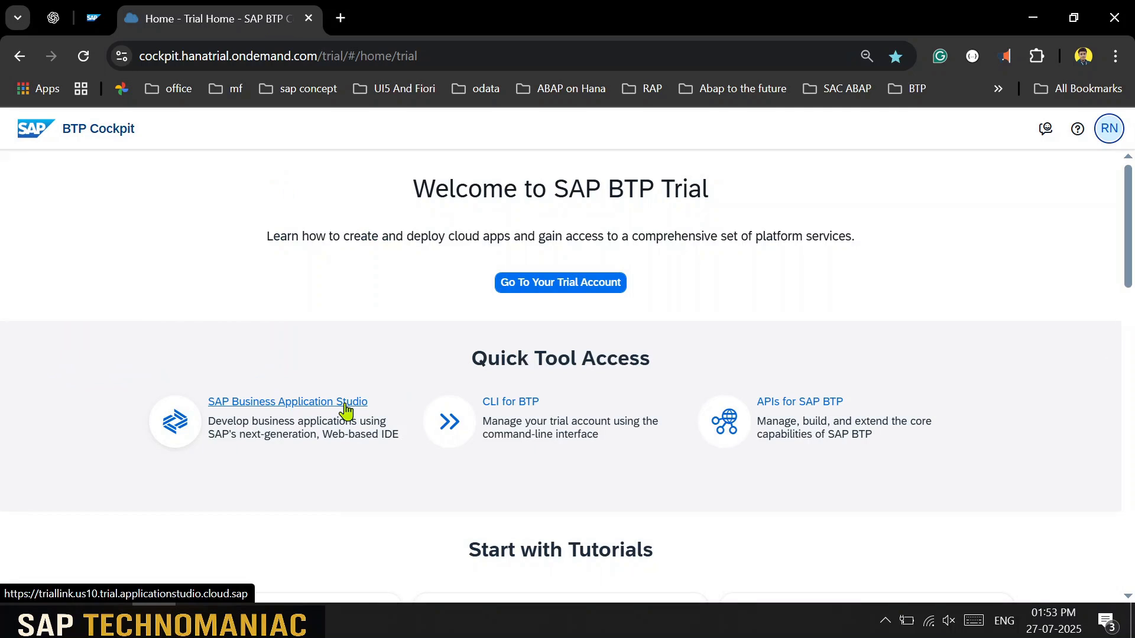
click(346, 408)
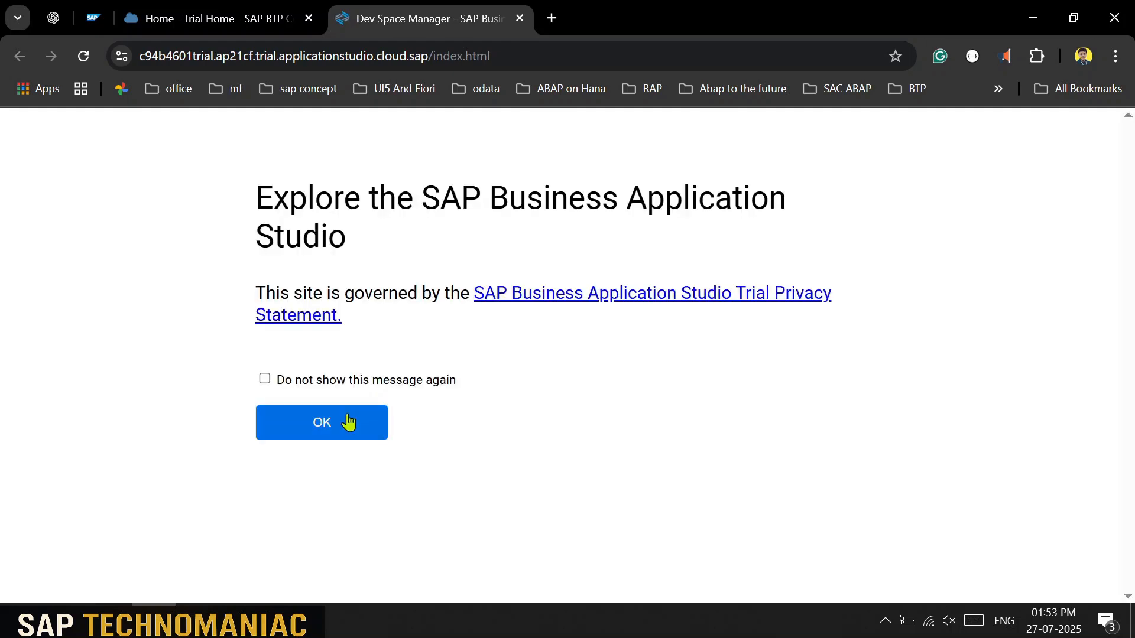
Step: Acknowledge the privacy notice and start a new dev space
click(347, 418)
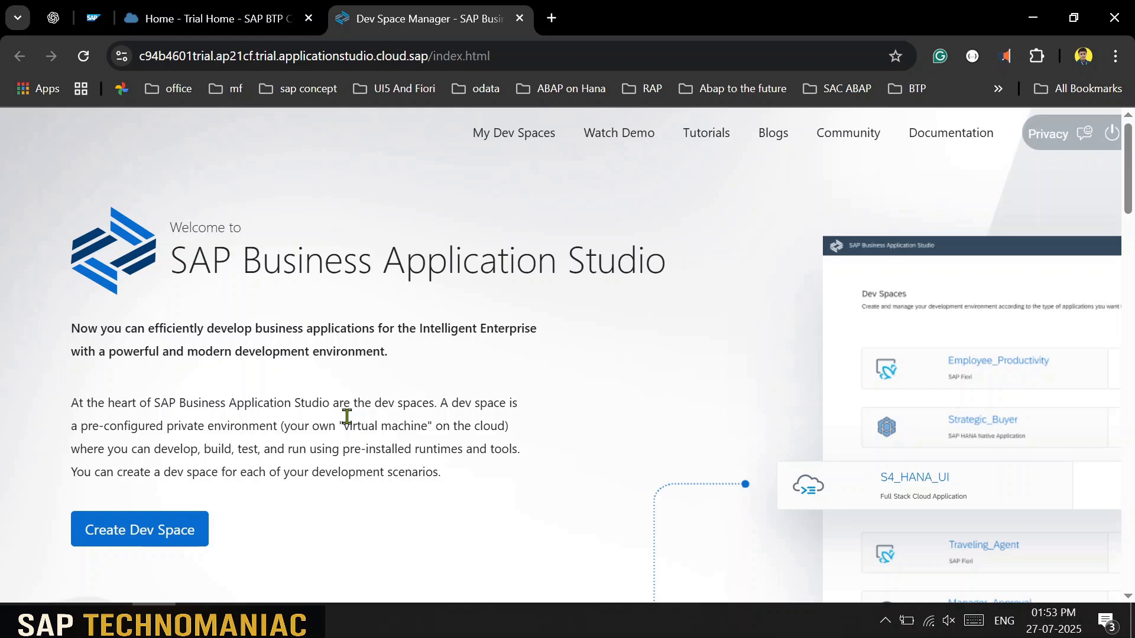
click(198, 532)
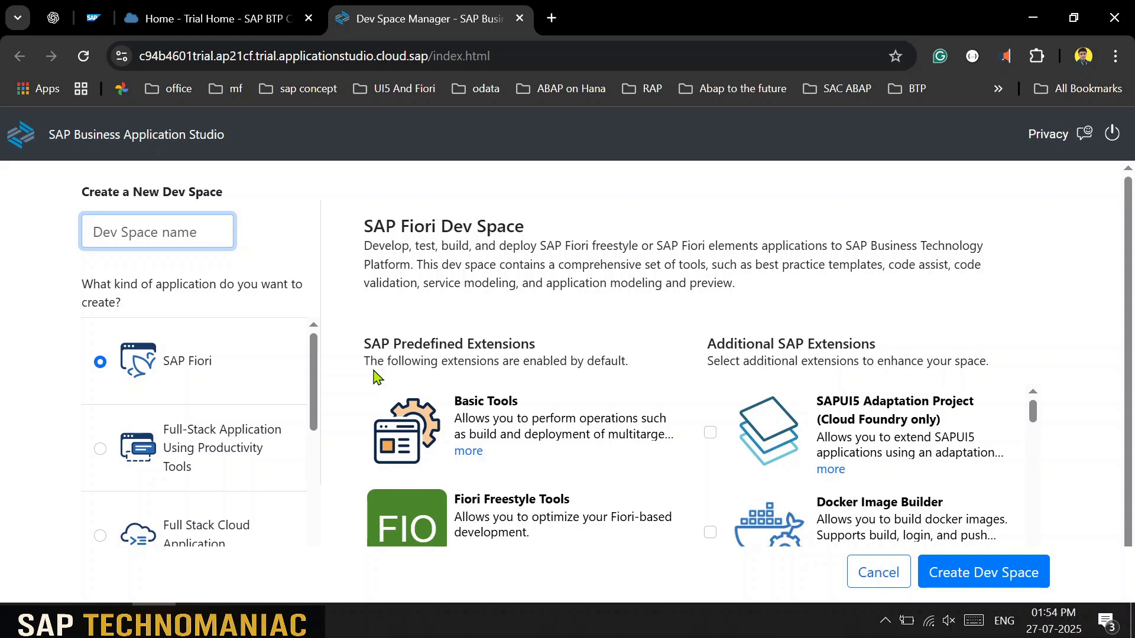
Step: Review the dev space types and extensions, selecting SAP Fiori as the application type
drag(316, 413, 320, 458)
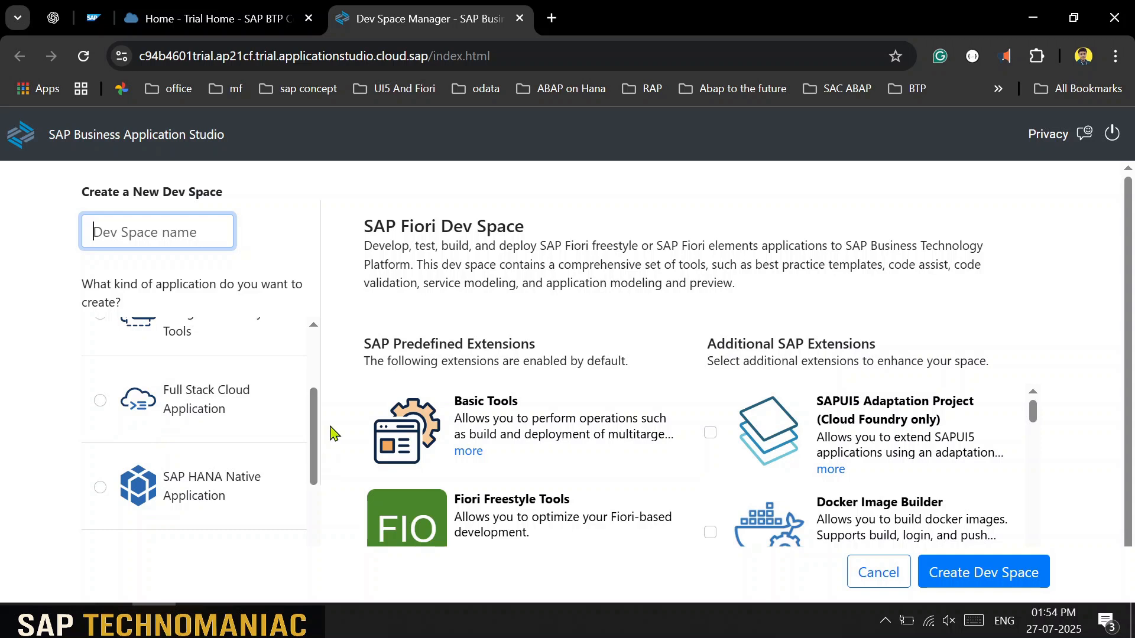
drag(317, 423, 318, 477)
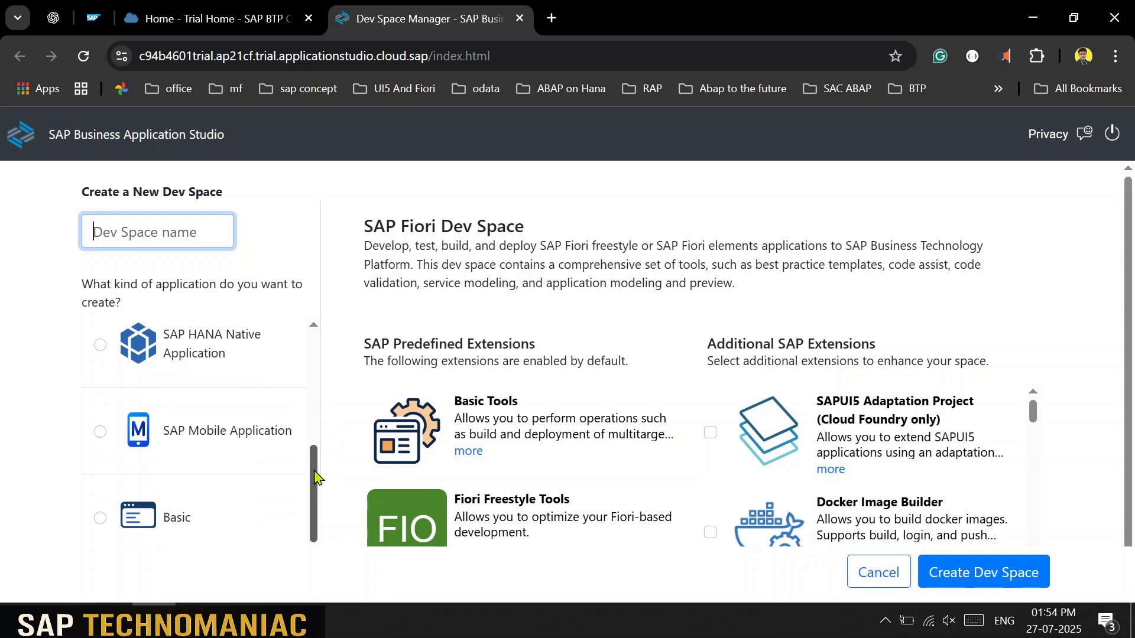
drag(317, 477, 304, 372)
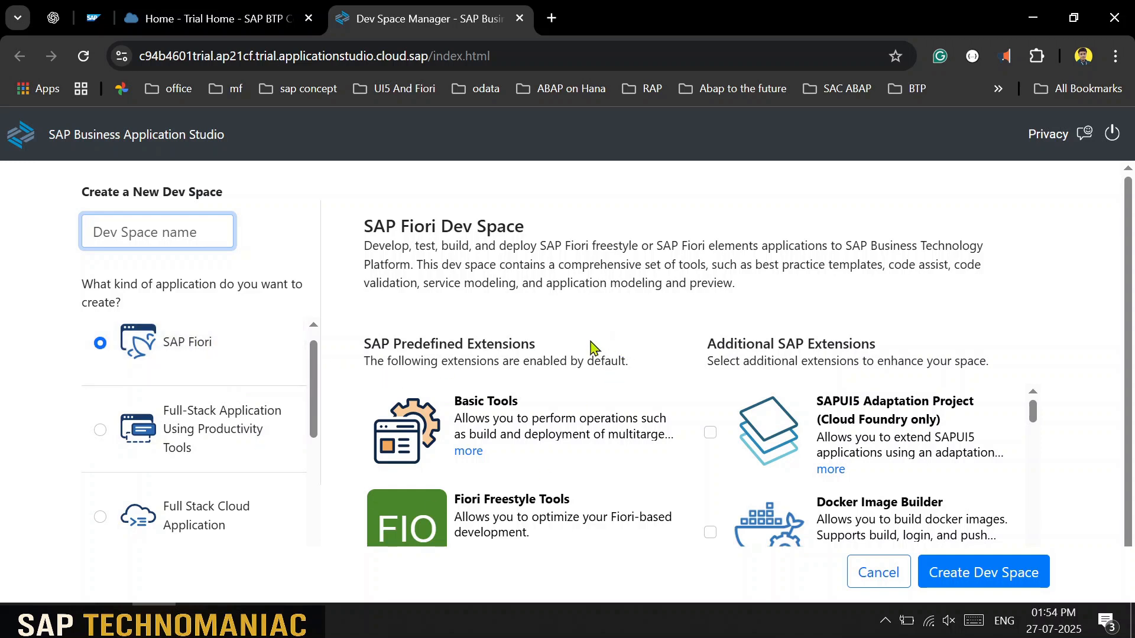
click(250, 430)
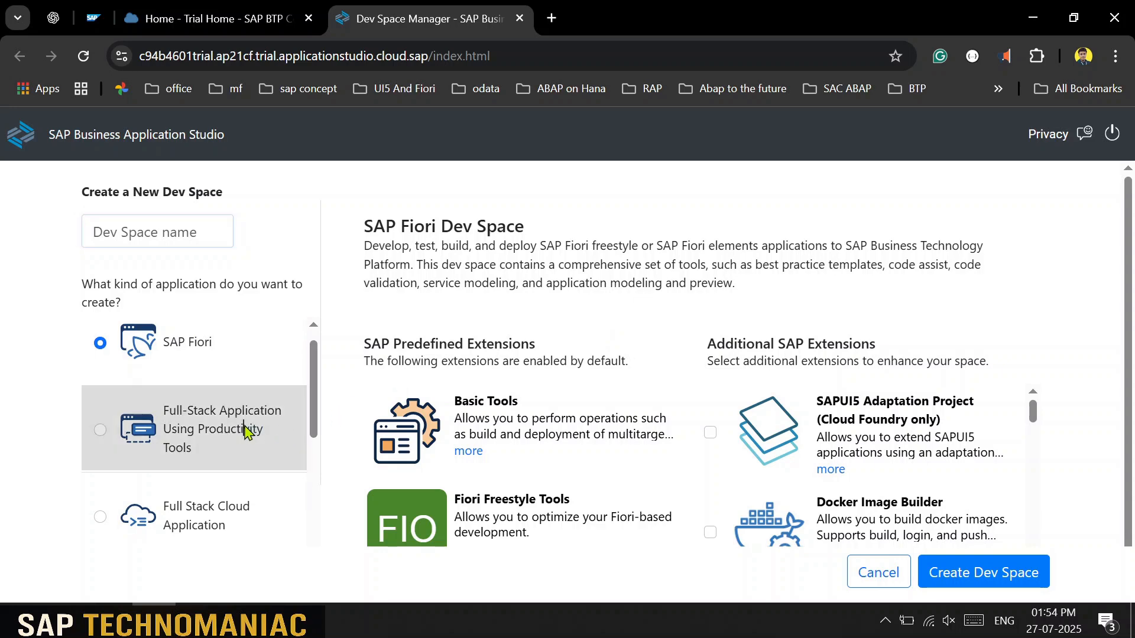
click(251, 378)
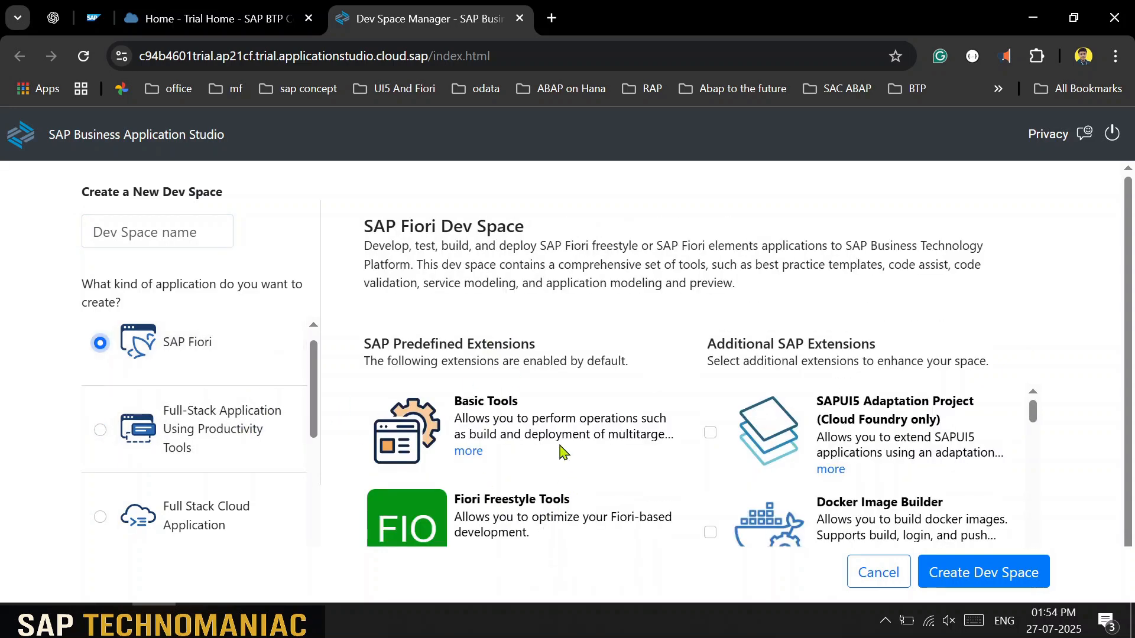
scroll(533, 414, down, 3)
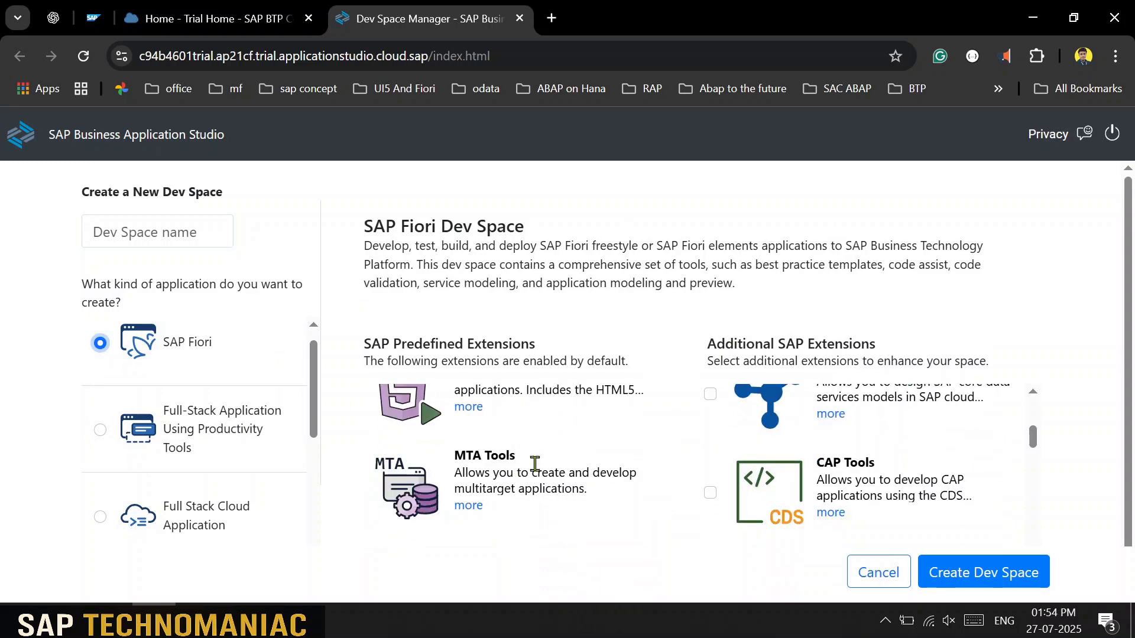
scroll(534, 464, down, 2)
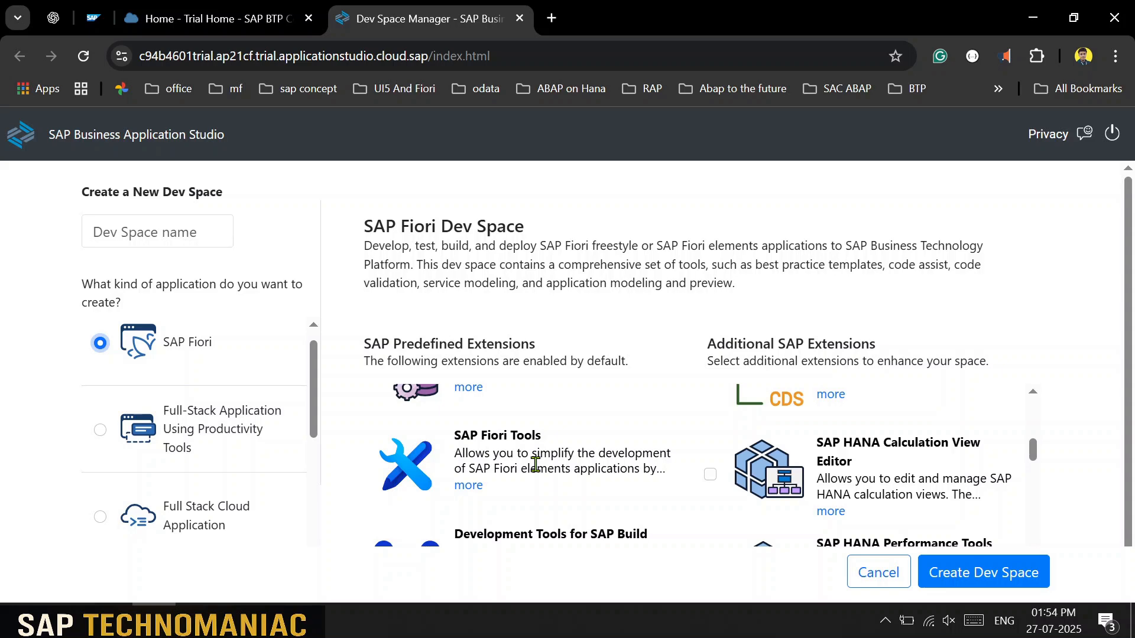
scroll(535, 458, up, 5)
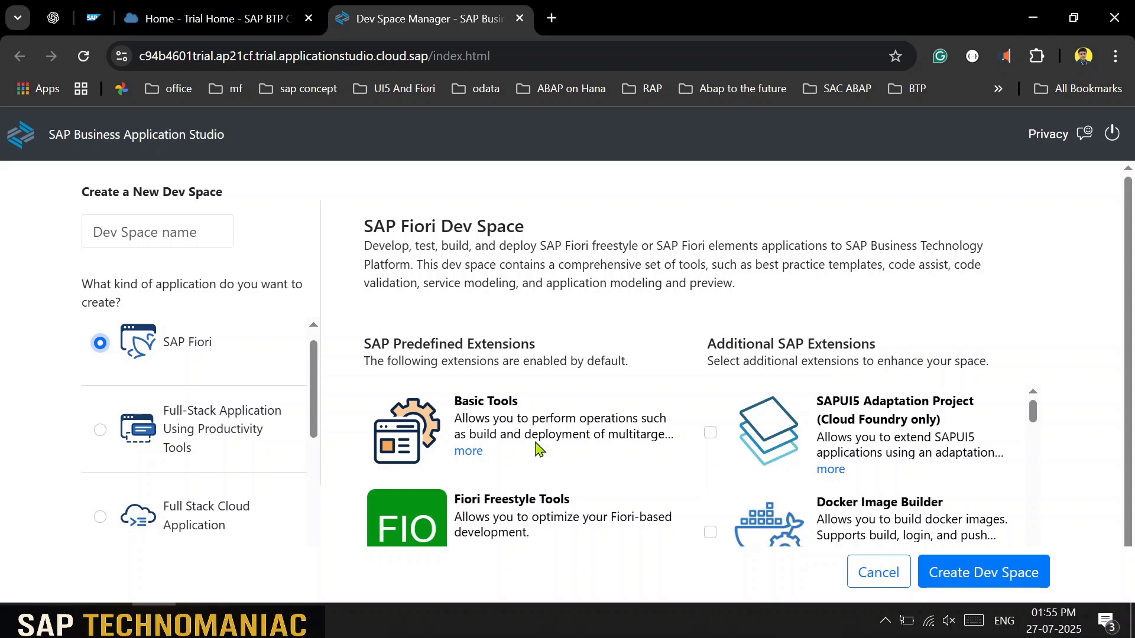
Step: Name the dev space 'Ram' and look over the rest of the form
click(116, 224)
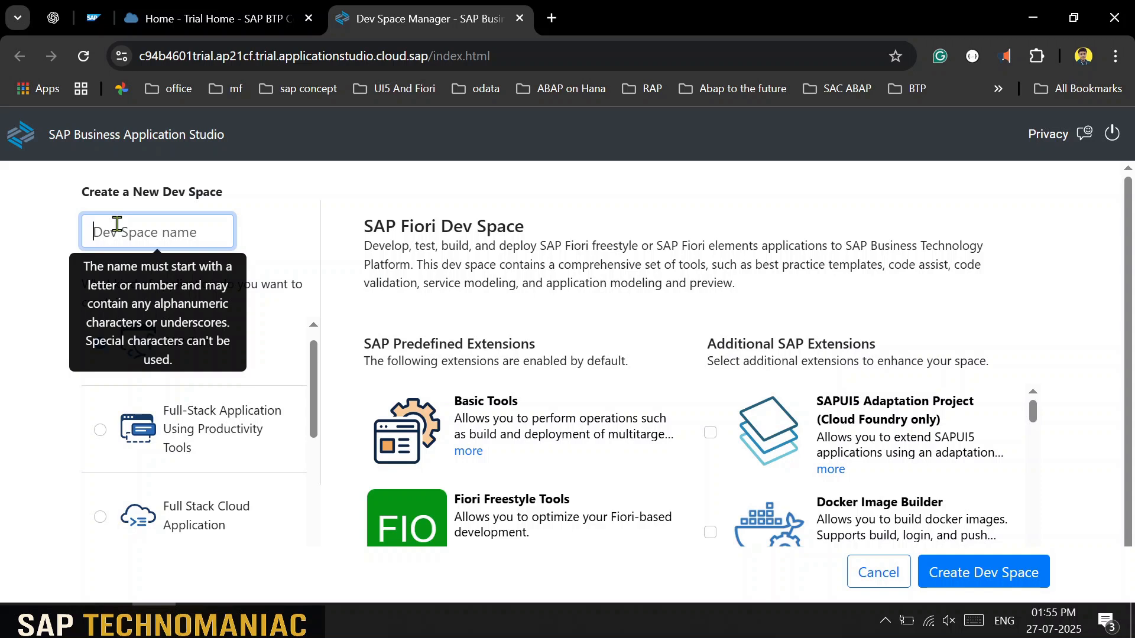
text(ram)
key(BackSpace)
key(BackSpace)
key(BackSpace)
text(Ram)
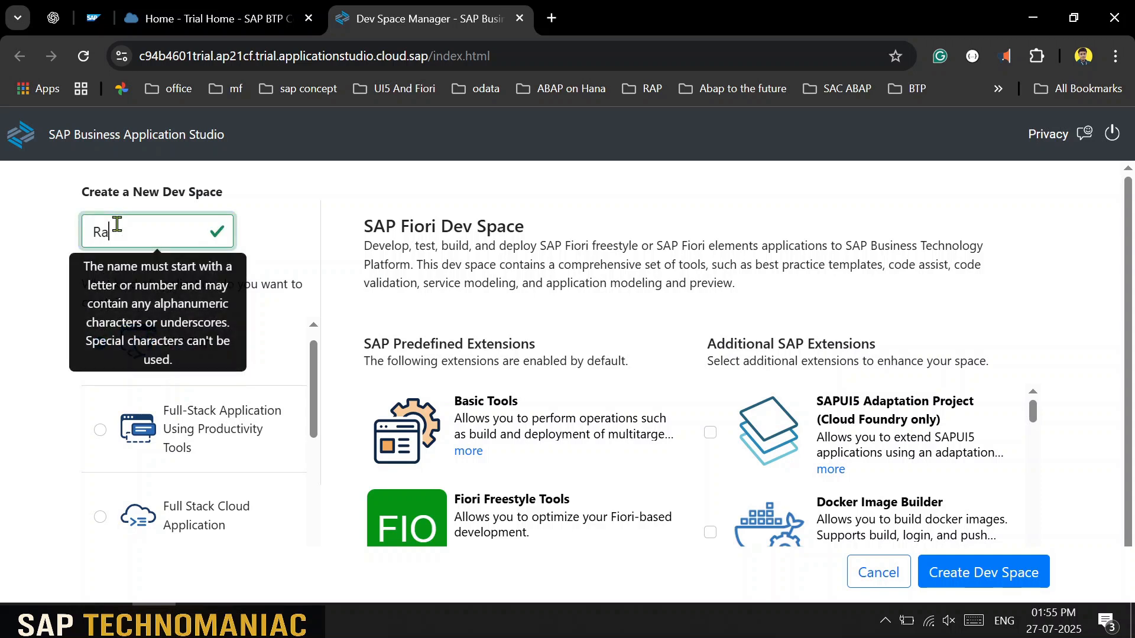
click(1073, 333)
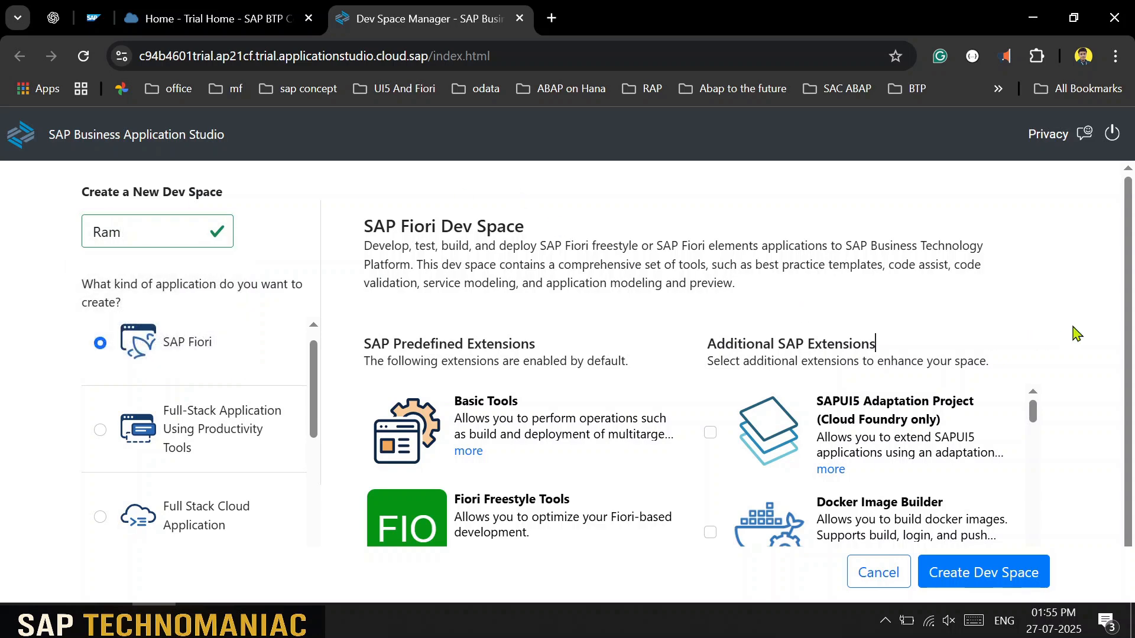
scroll(611, 442, down, 3)
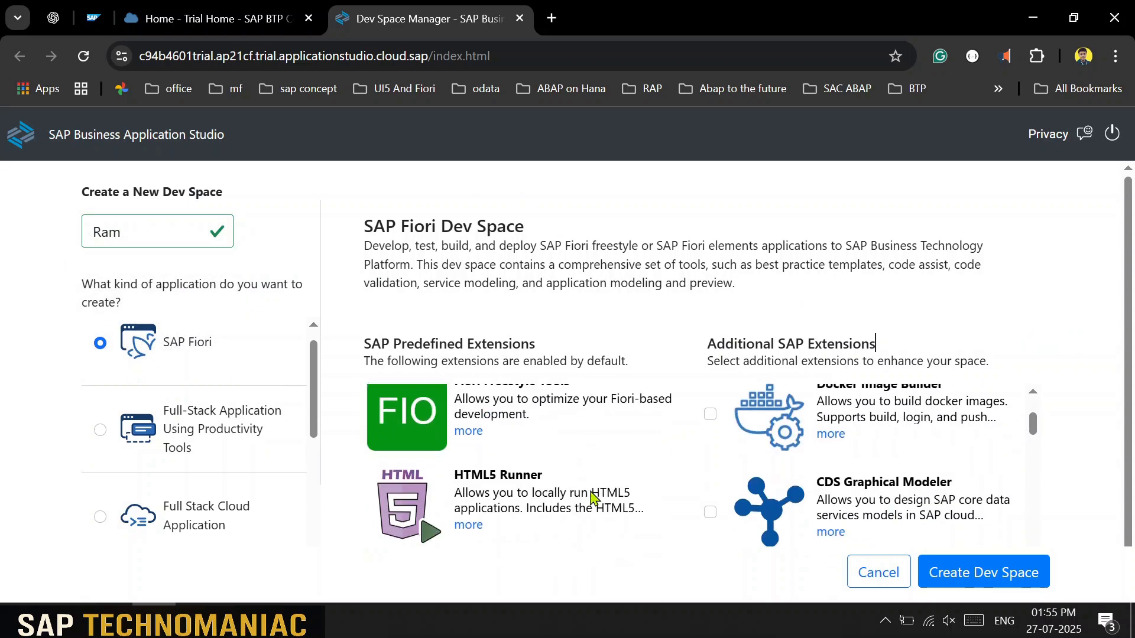
scroll(890, 456, up, 2)
scroll(890, 456, up, 1)
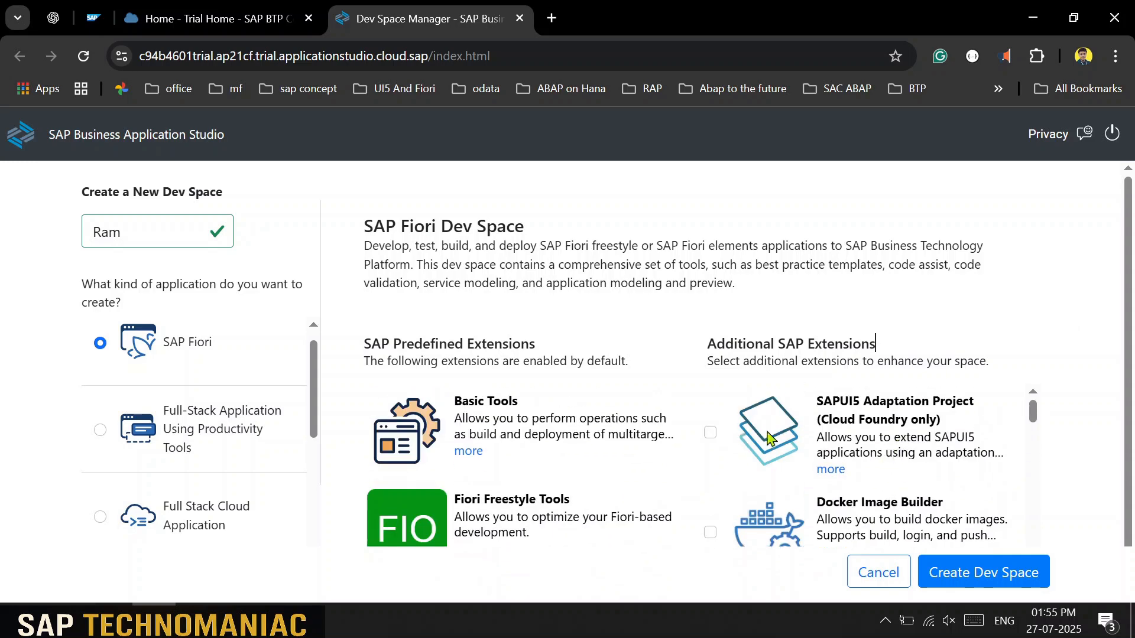
scroll(802, 458, down, 3)
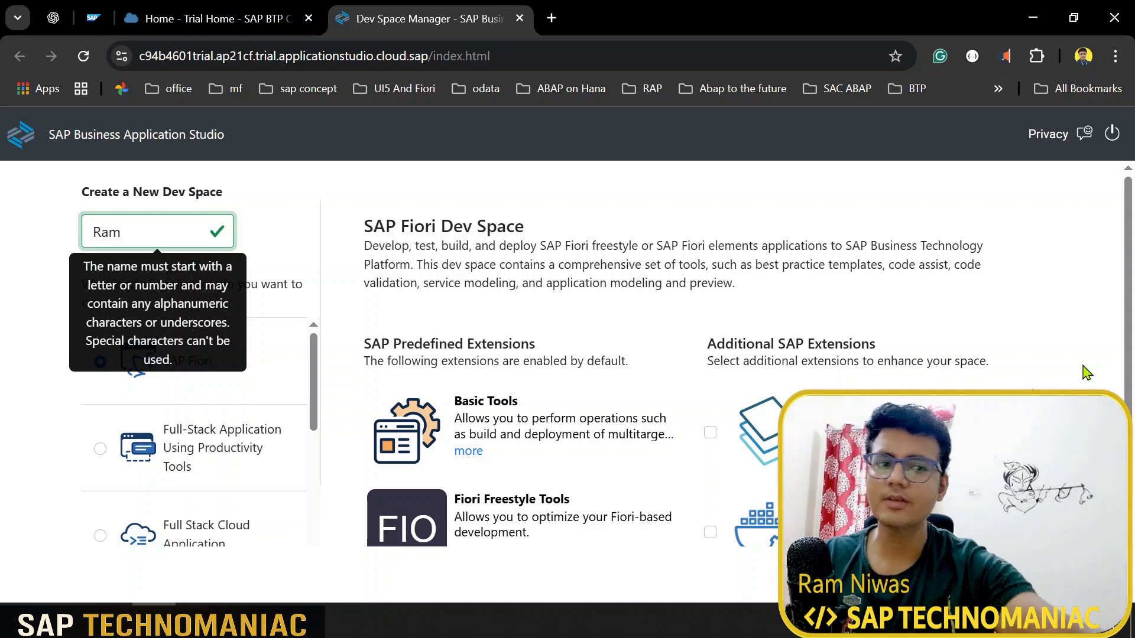
scroll(147, 507, down, 4)
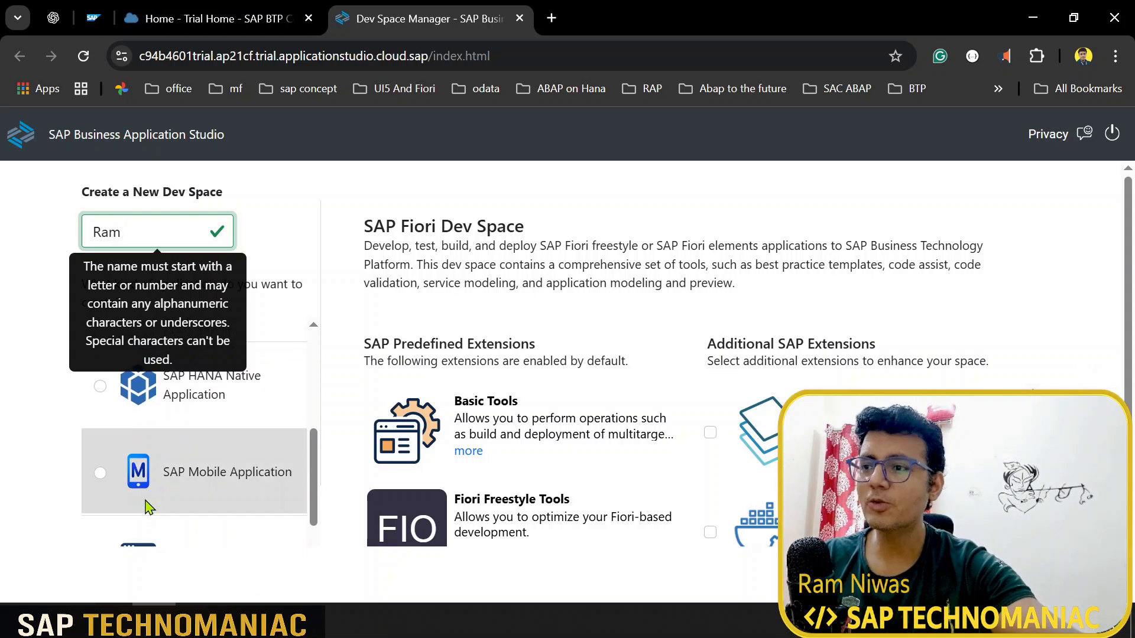
scroll(189, 452, up, 2)
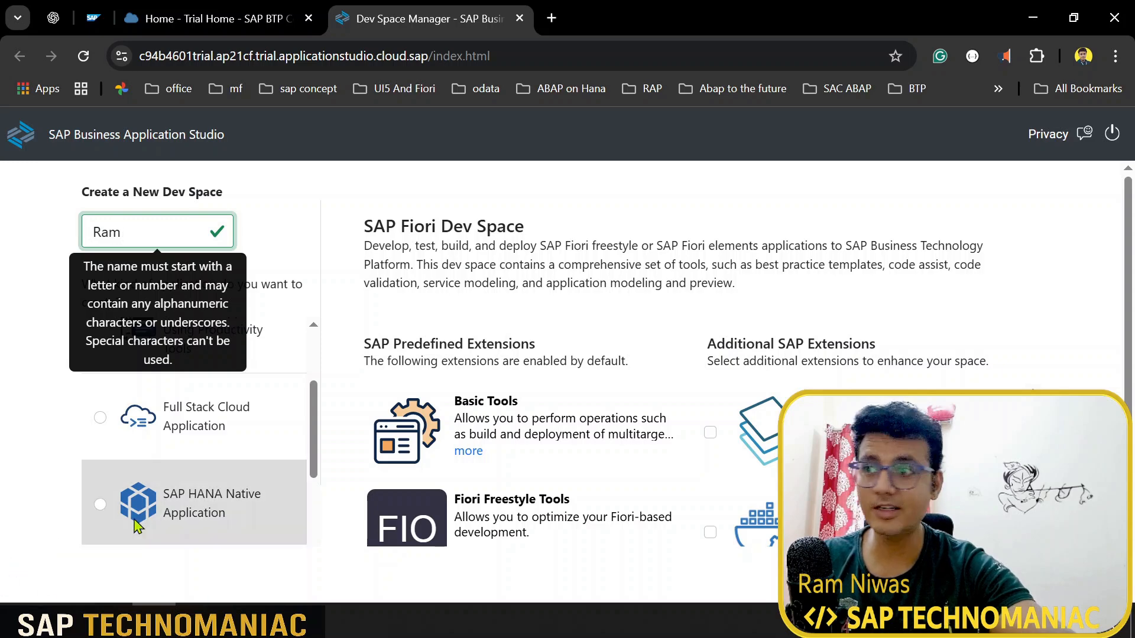
scroll(520, 467, down, 5)
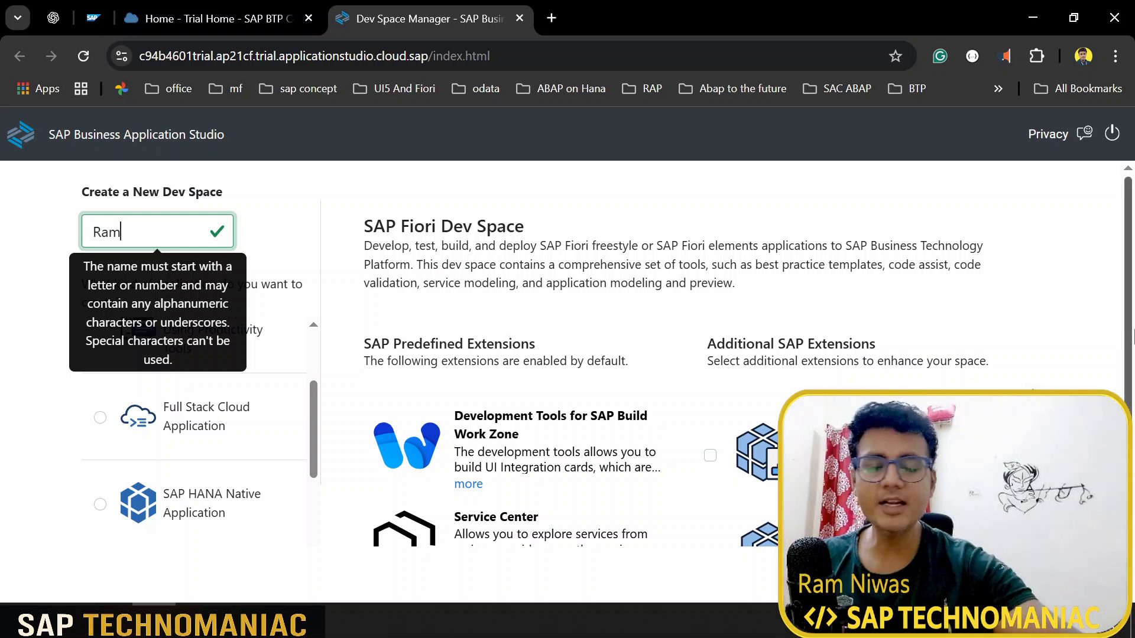
Step: Remove the invalid '@' from the name and create the SAP Fiori dev space
text(@)
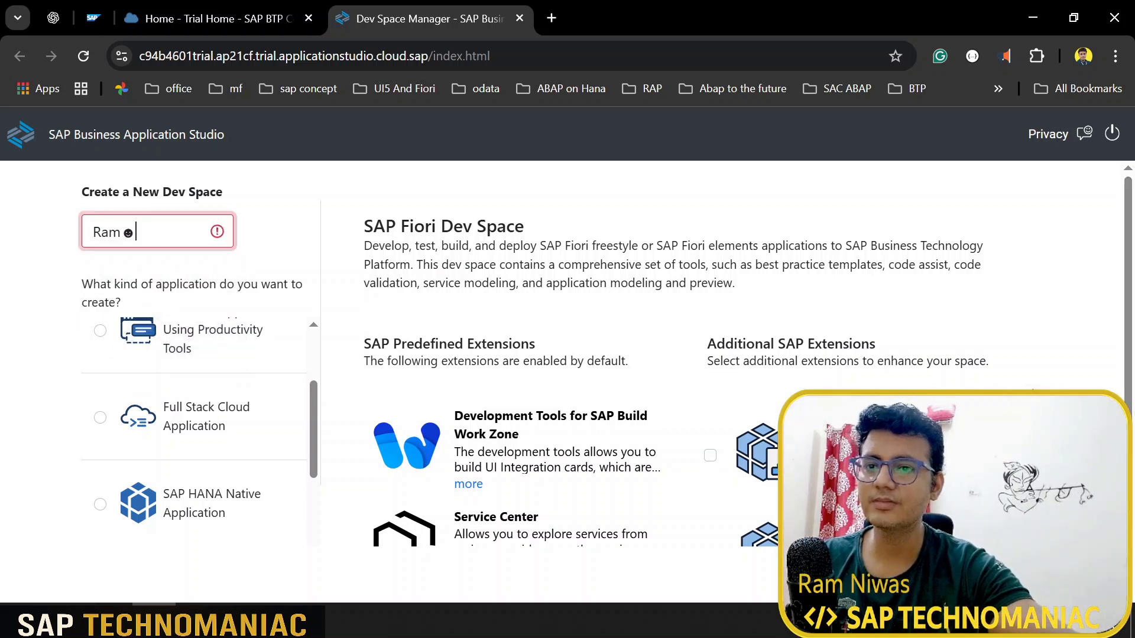
mouse_move(177, 233)
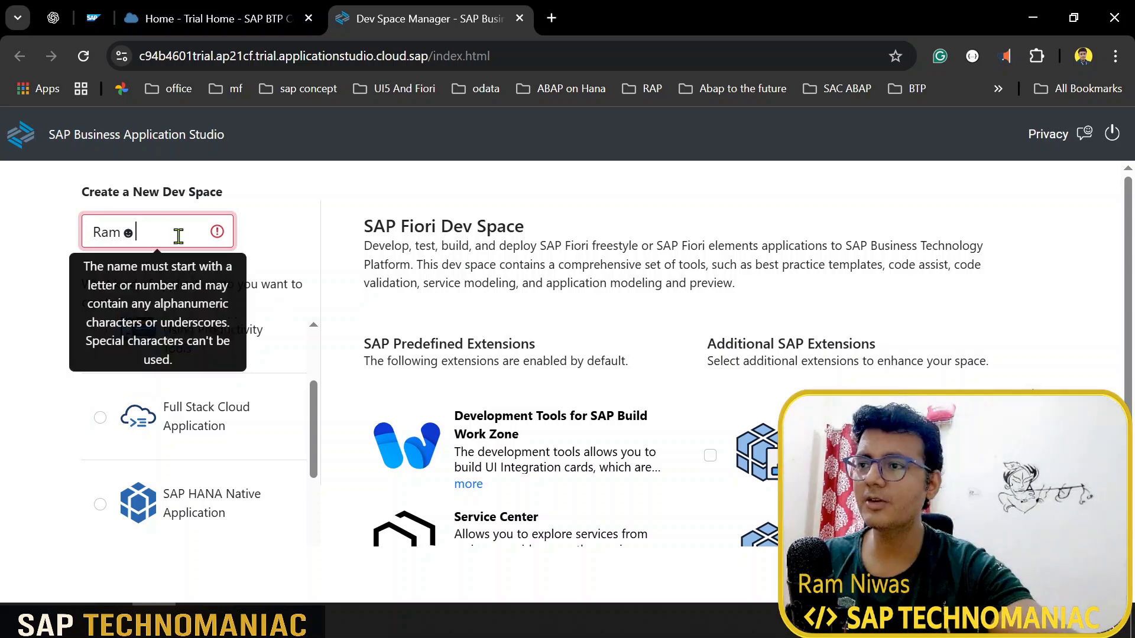
key(BackSpace)
key(BackSpace)
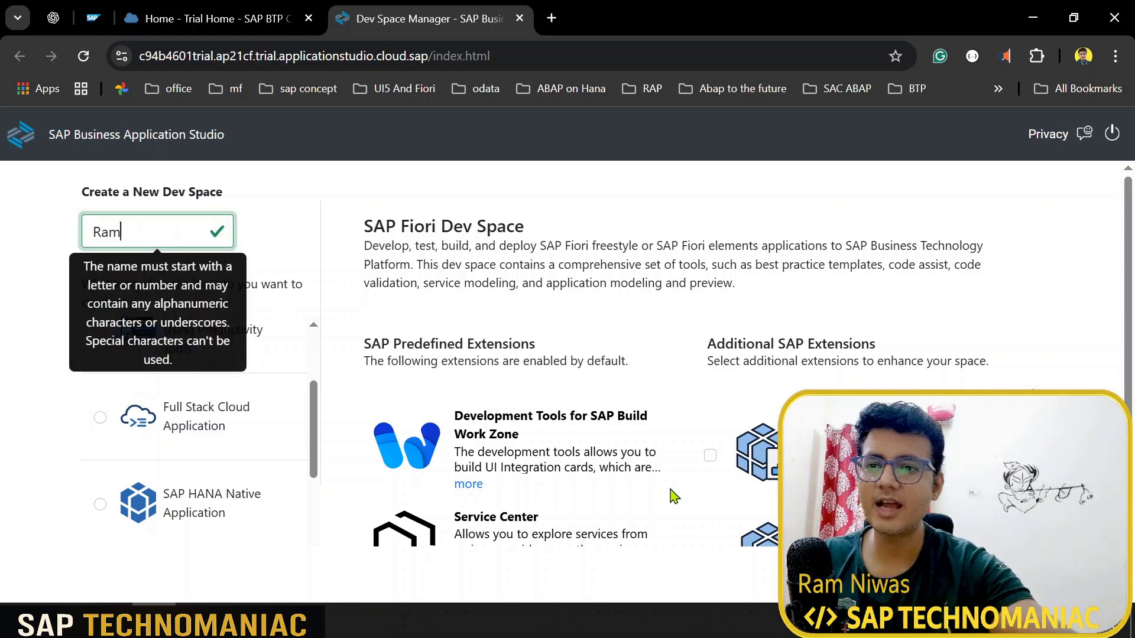
click(975, 574)
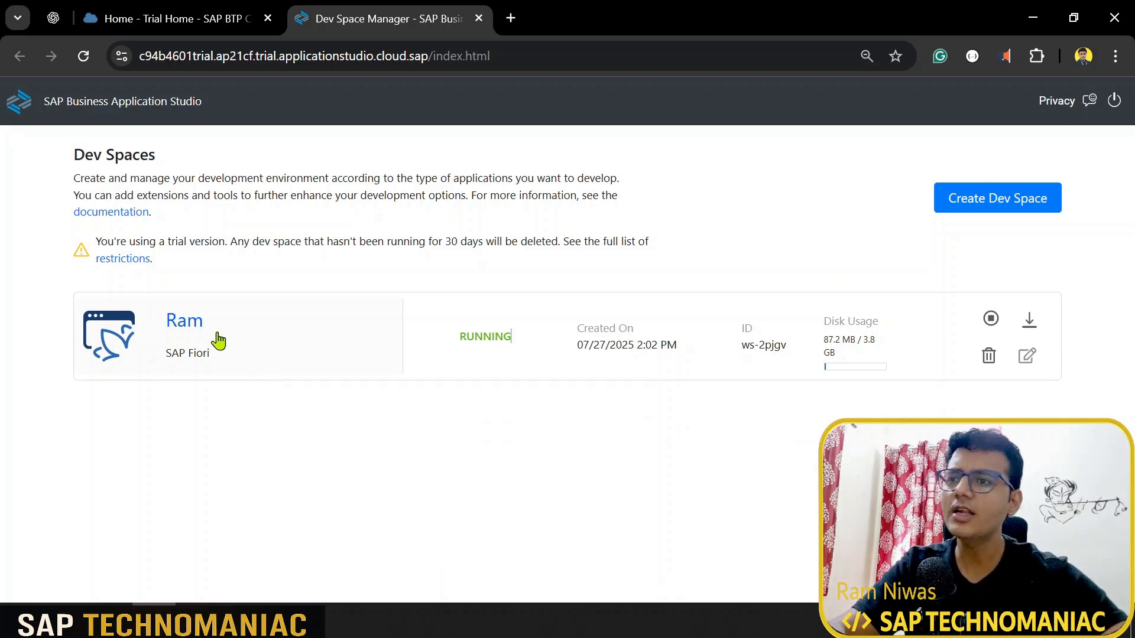
Step: Open the newly created dev space once it shows RUNNING in the Dev Spaces list
click(188, 325)
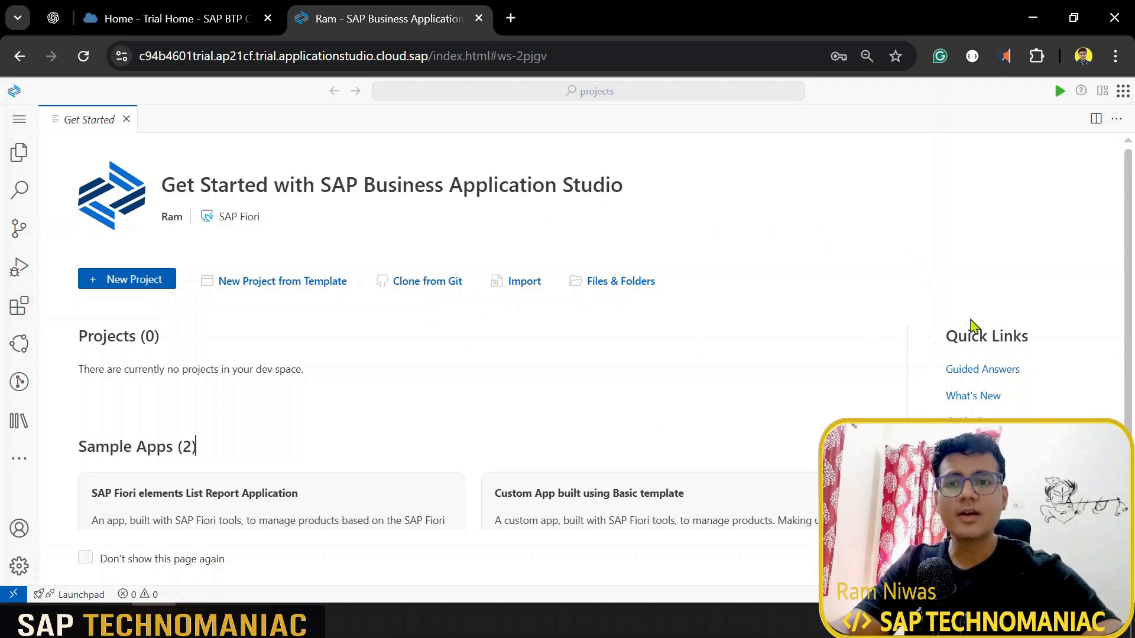
Step: Scroll through the empty dev space's Get Started page and Quick Links
scroll(975, 304, down, 2)
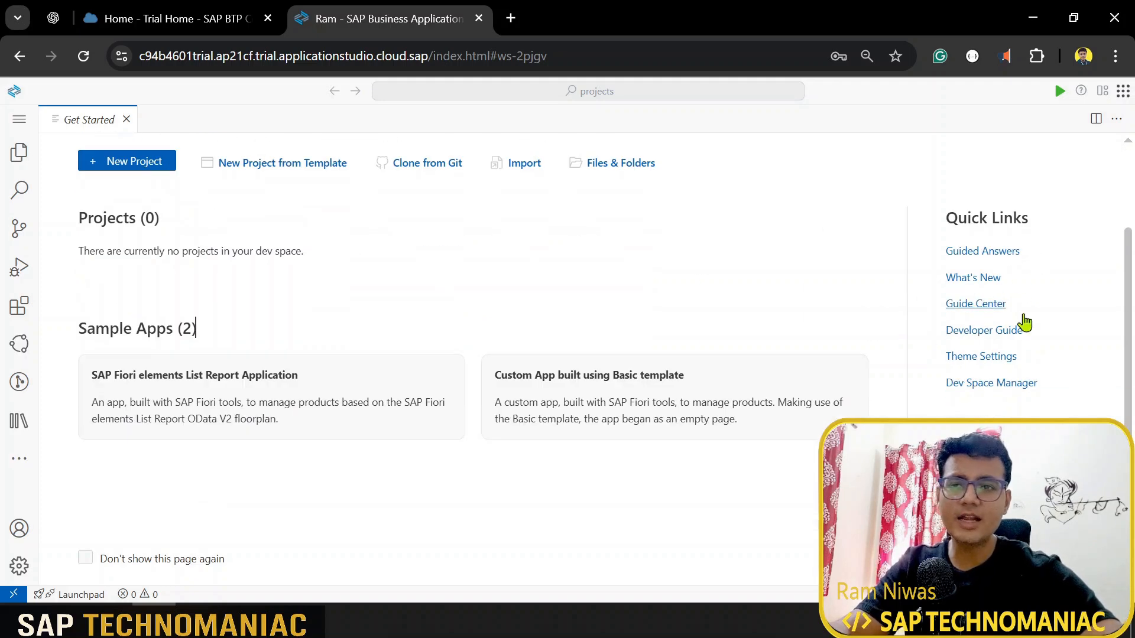
scroll(1025, 319, up, 2)
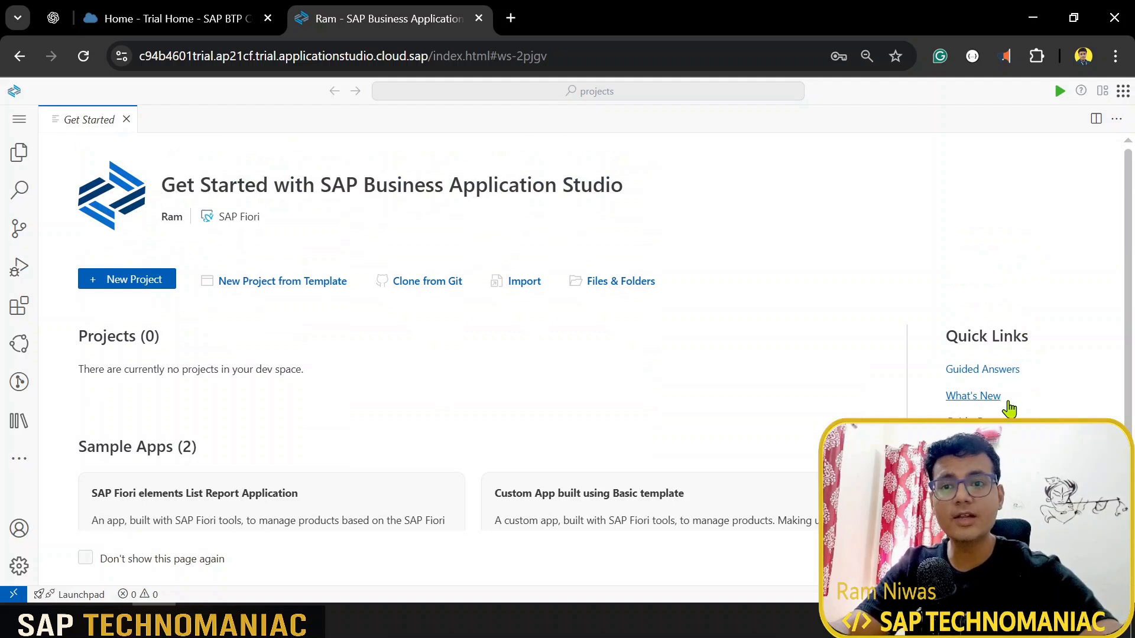
scroll(1025, 269, down, 3)
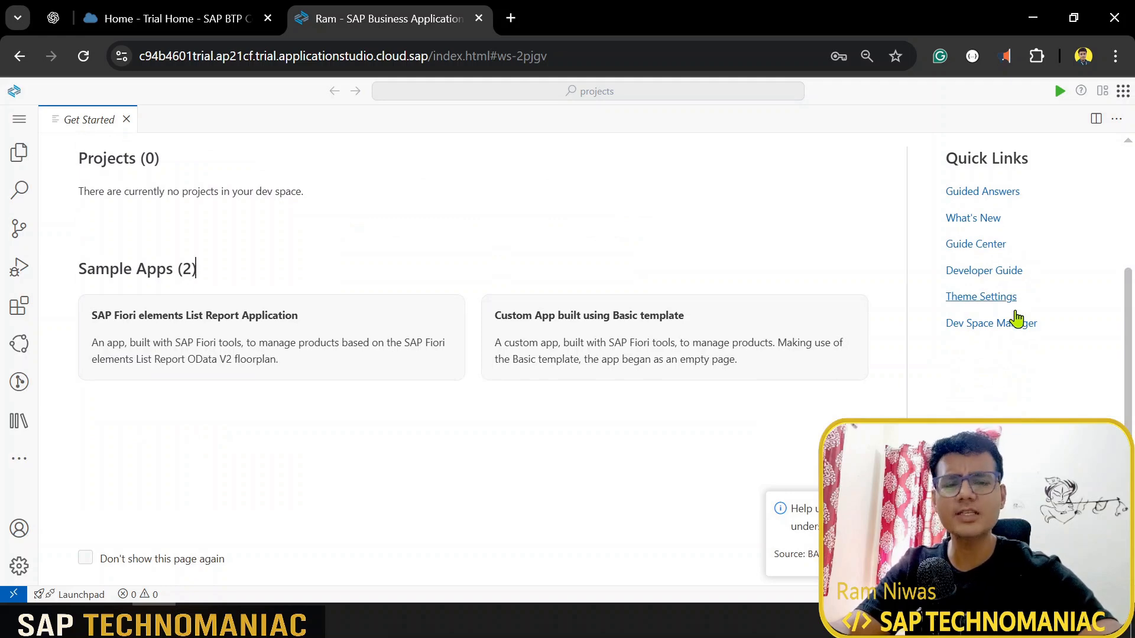
scroll(975, 345, up, 3)
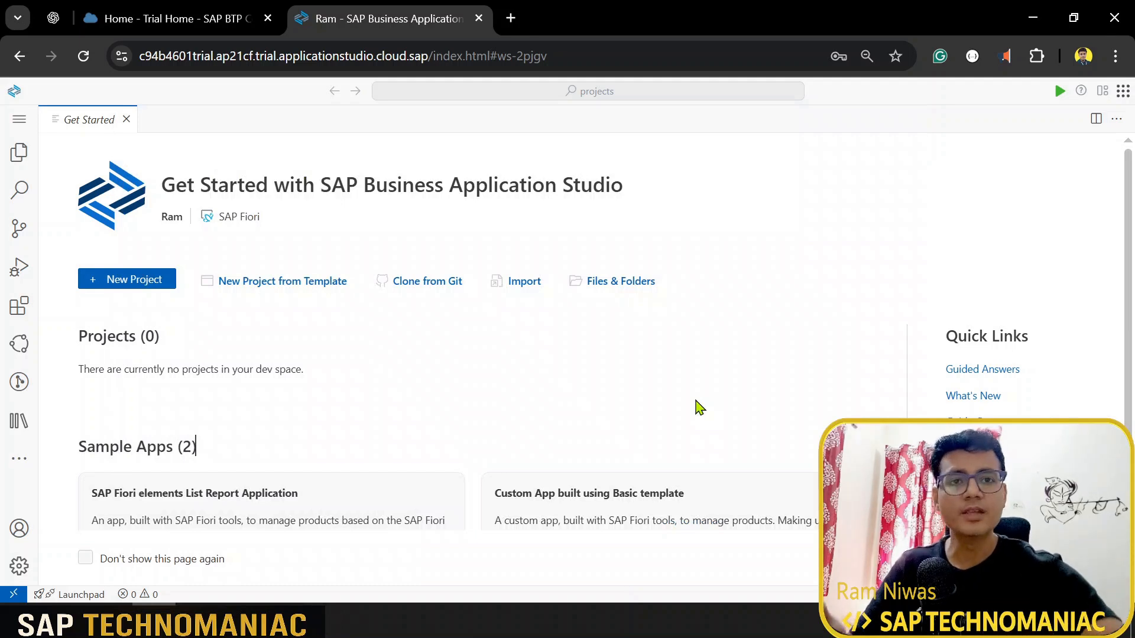
Step: Preview Light+, Quiet Light, Dark Modern and Dark+, then apply the Dark (Visual Studio) colour theme
key(ctrl+shift+p)
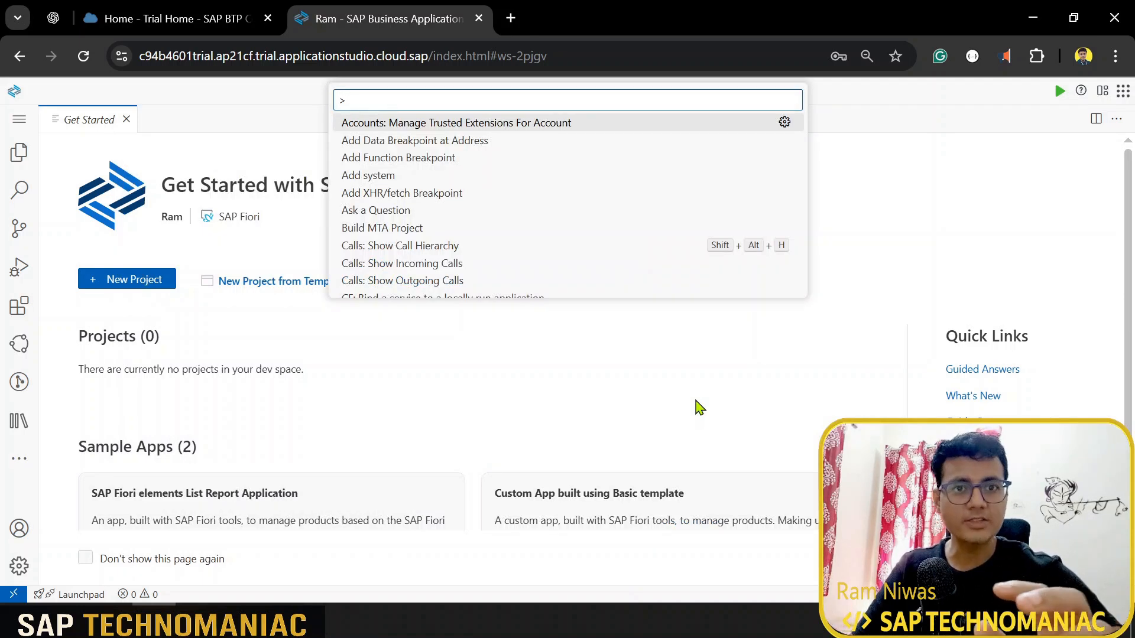
text(theme)
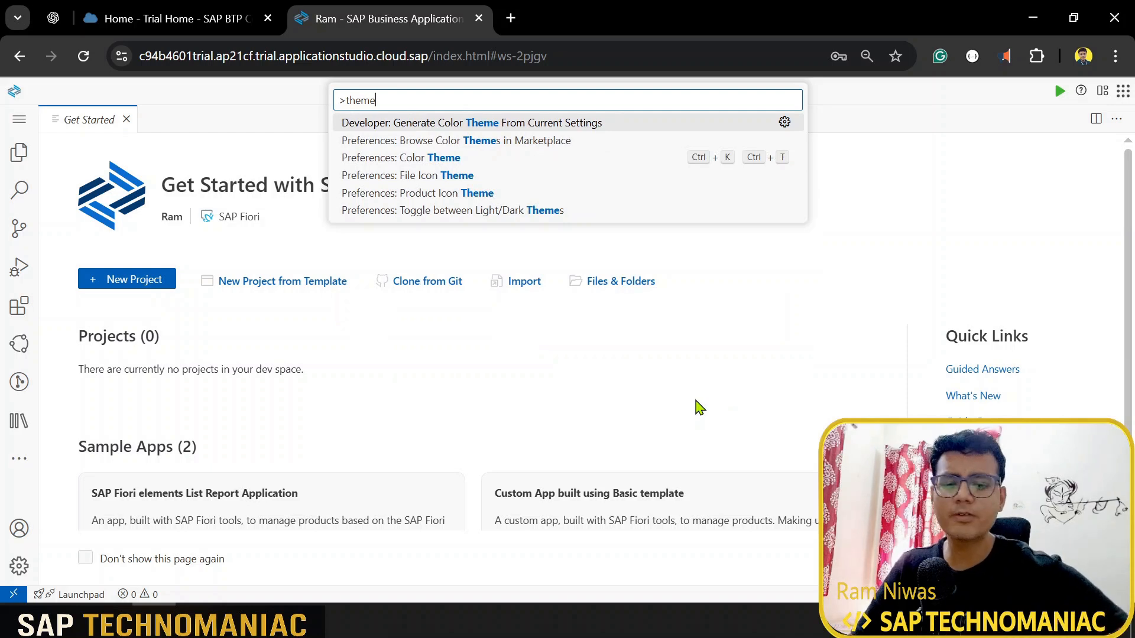
key(Down)
key(Down)
key(Return)
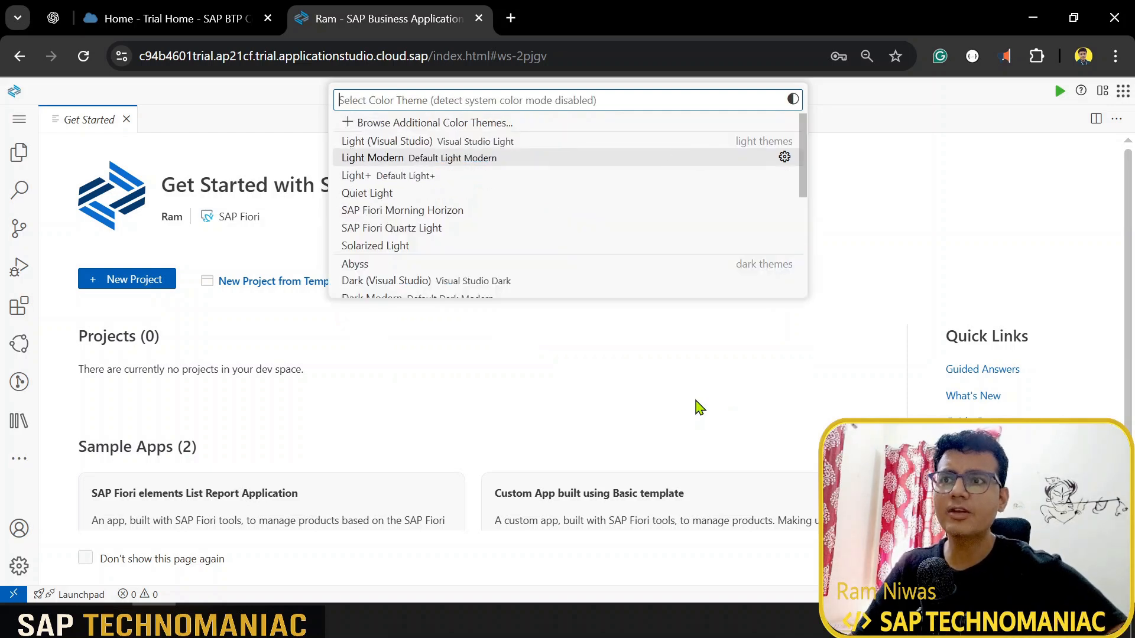
key(Down)
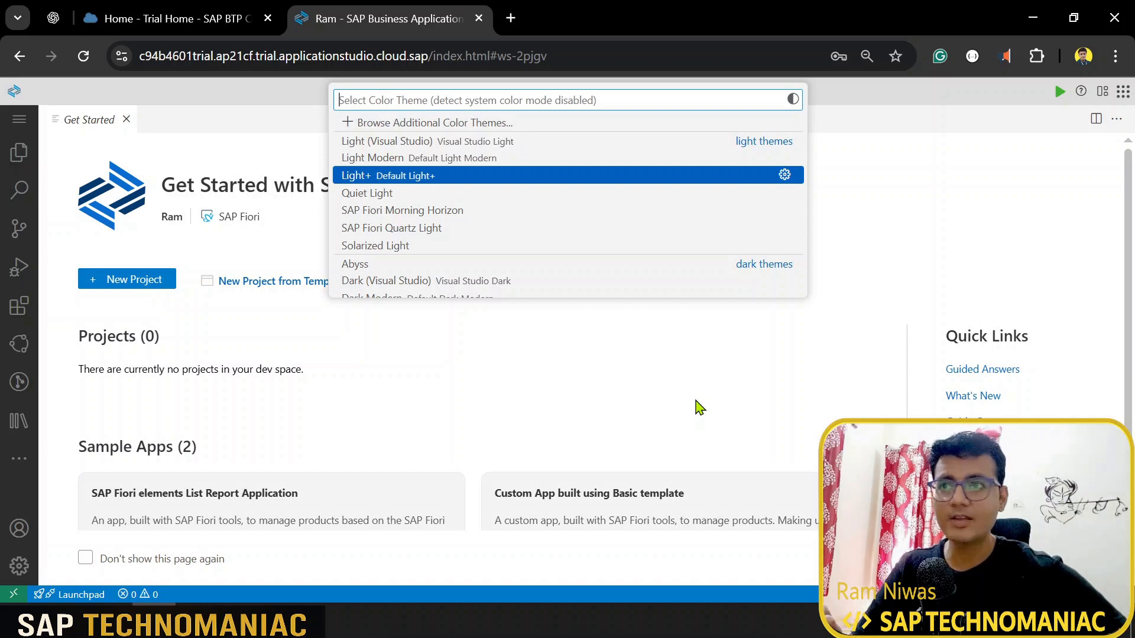
key(Down)
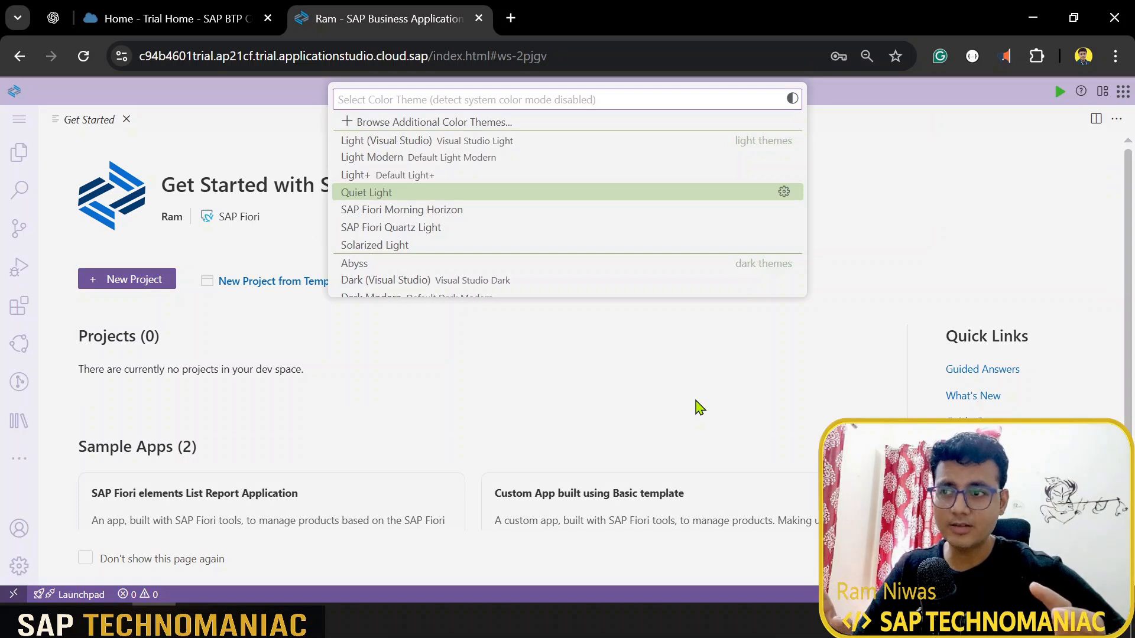
key(Down)
key(Down)
key(Down)
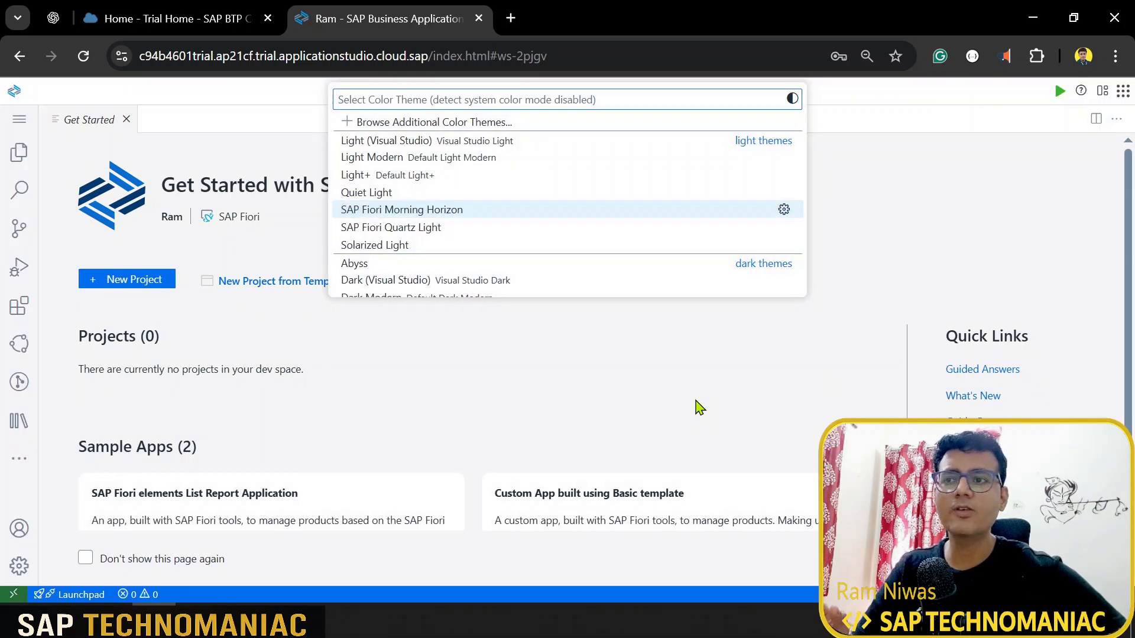
key(Down)
key(Down)
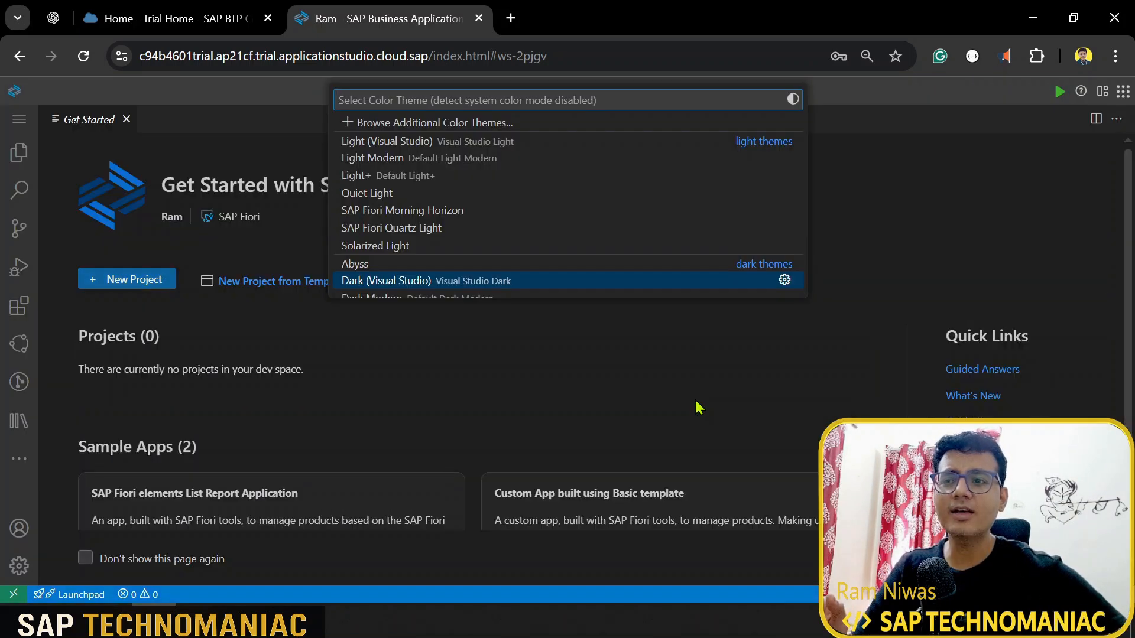
key(Down)
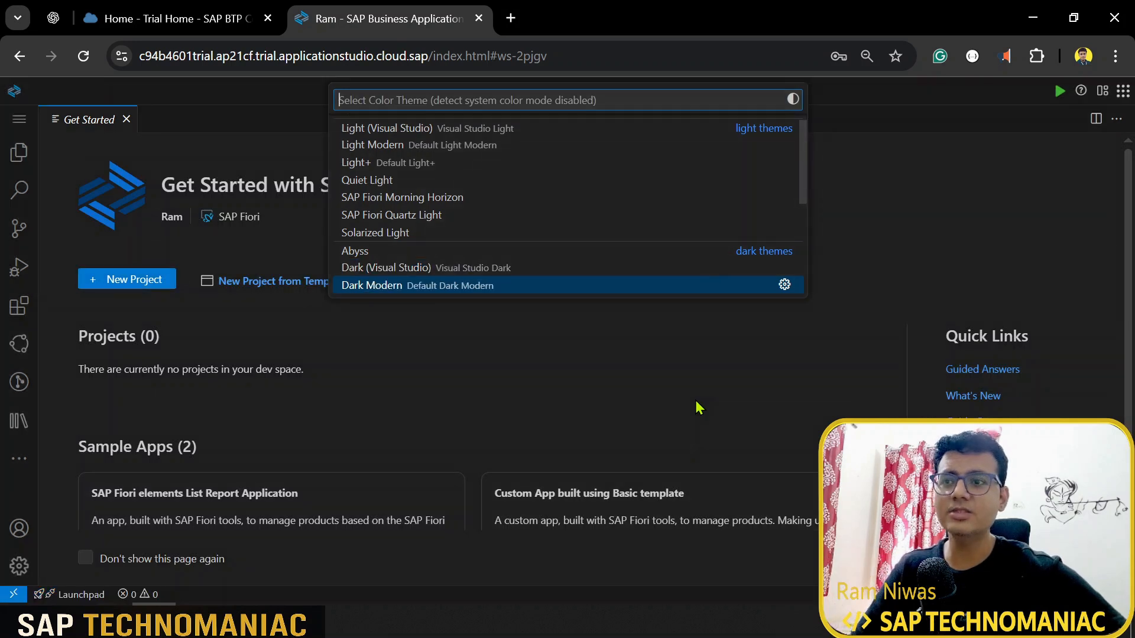
key(Down)
key(Up)
key(Up)
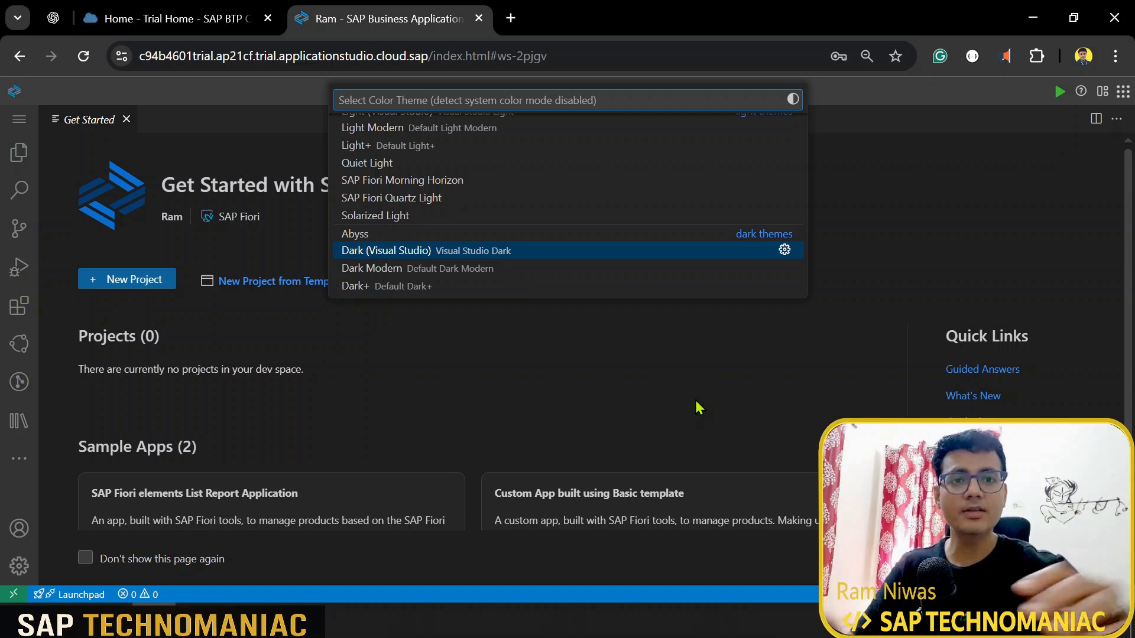
key(Return)
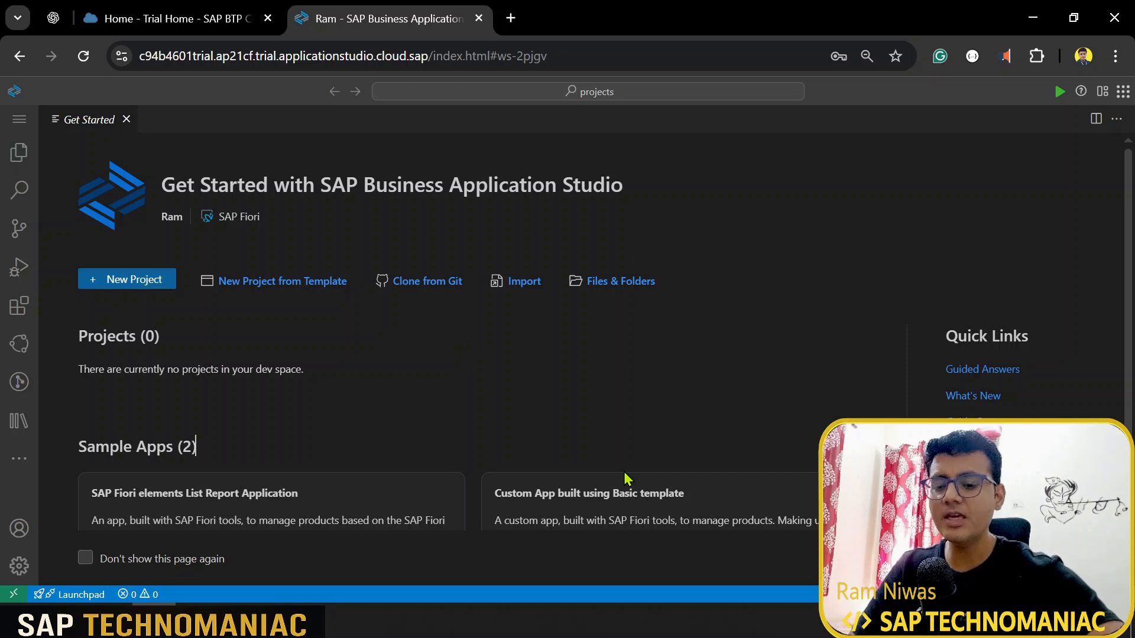
Step: Run 'File: Open Folder...' and open /home/user/projects as the workspace
key(ctrl+shift+p)
text(open)
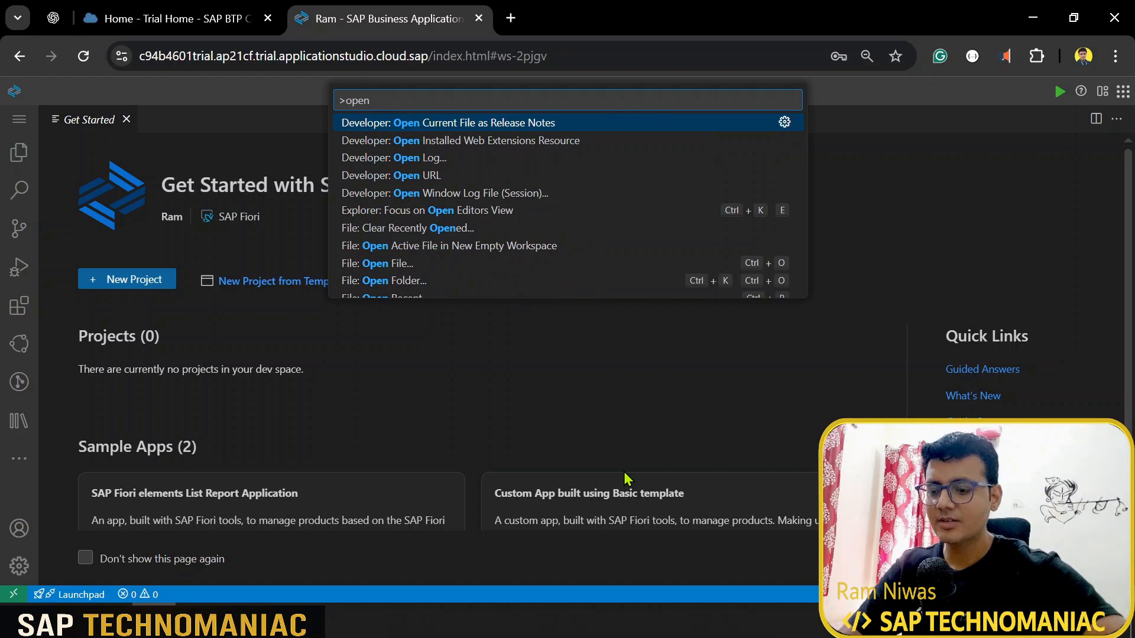
key(Down)
key(Down)
key(Down)
key(Down)
key(Down)
key(Down)
key(Down)
key(Down)
key(Down)
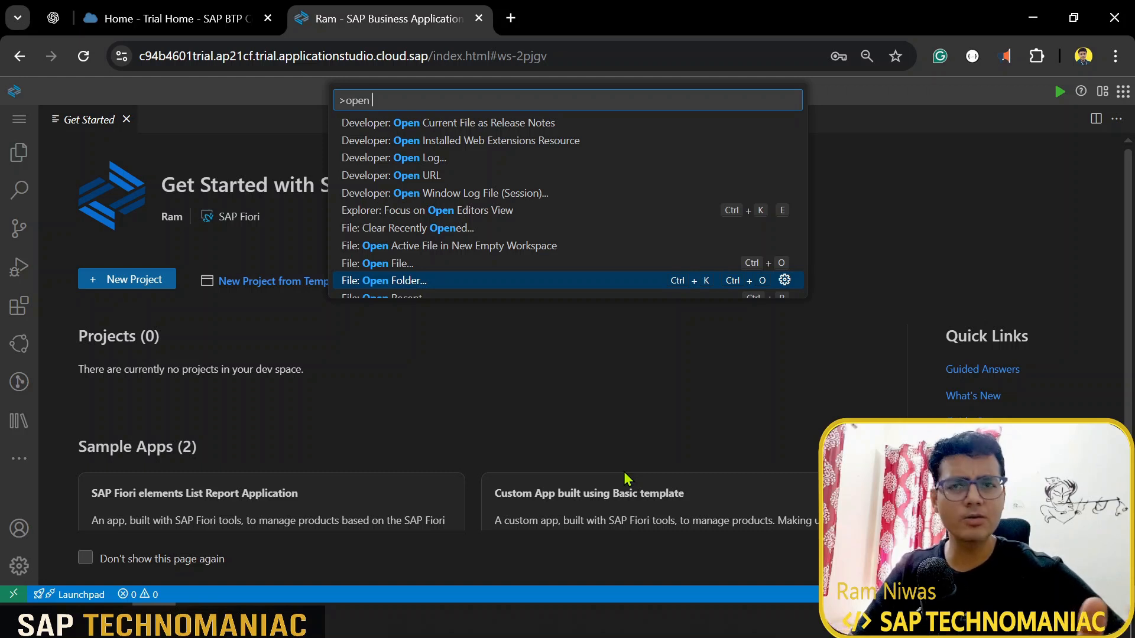
key(Return)
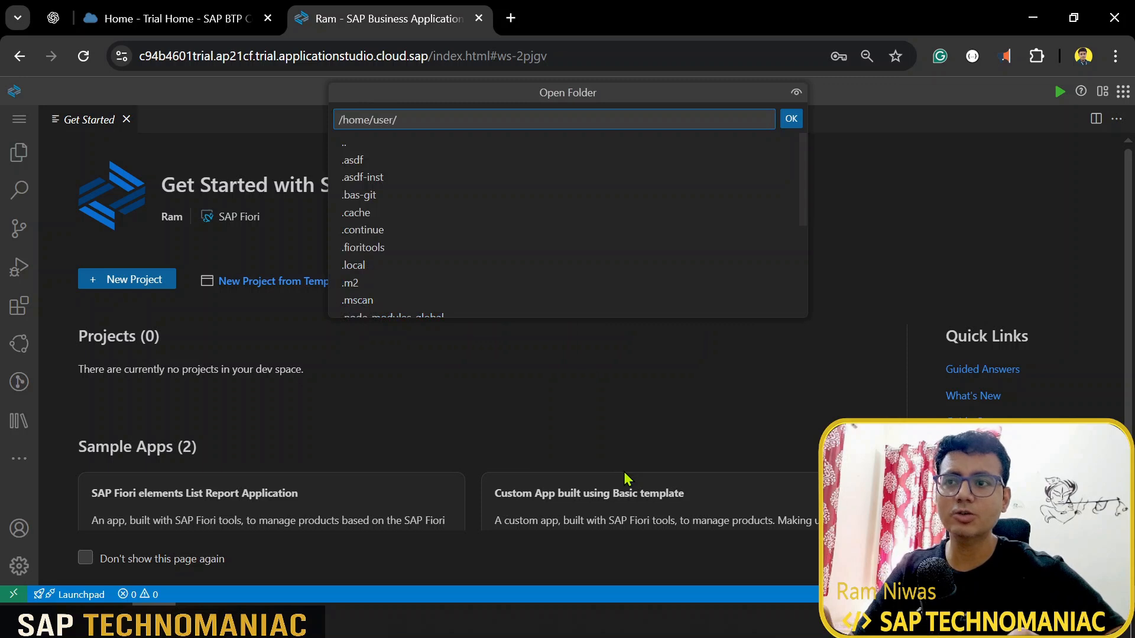
text(p)
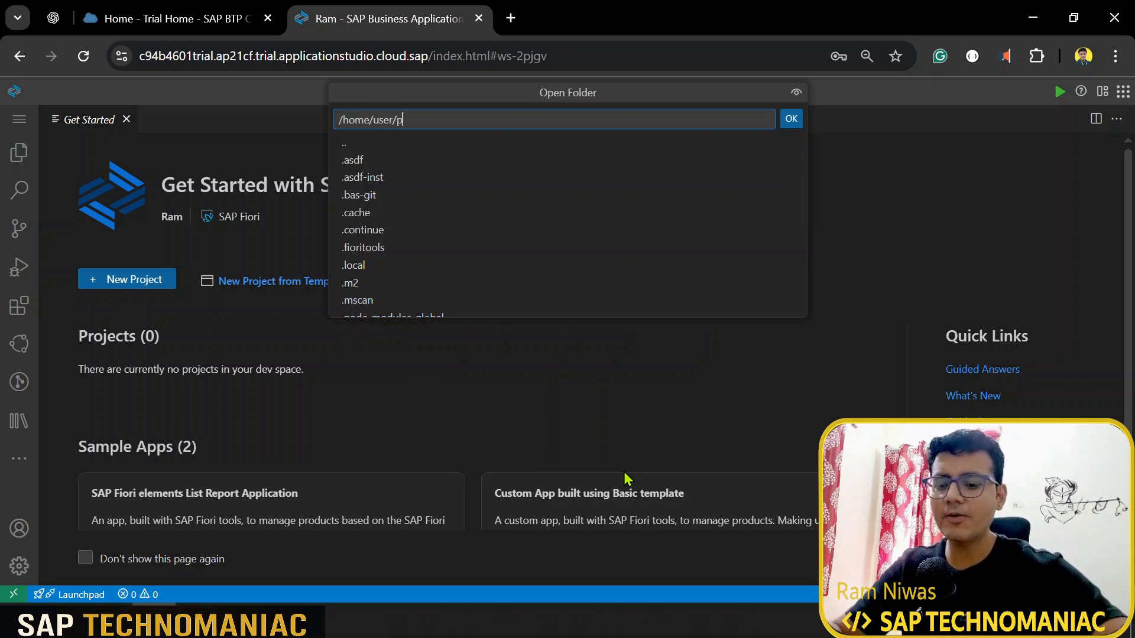
key(Tab)
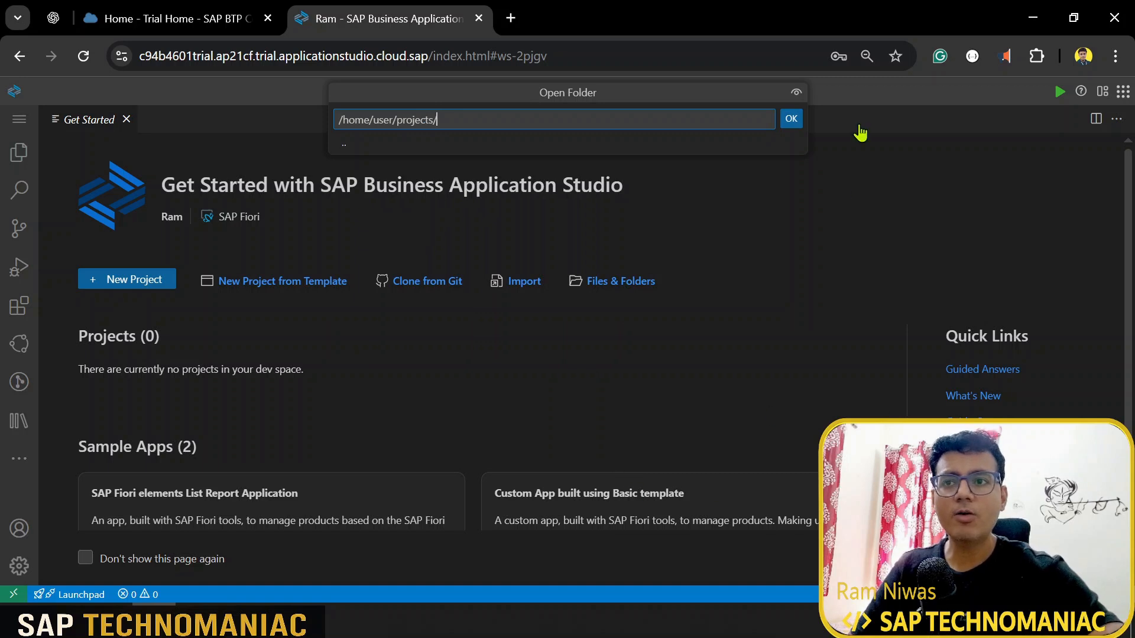
click(791, 118)
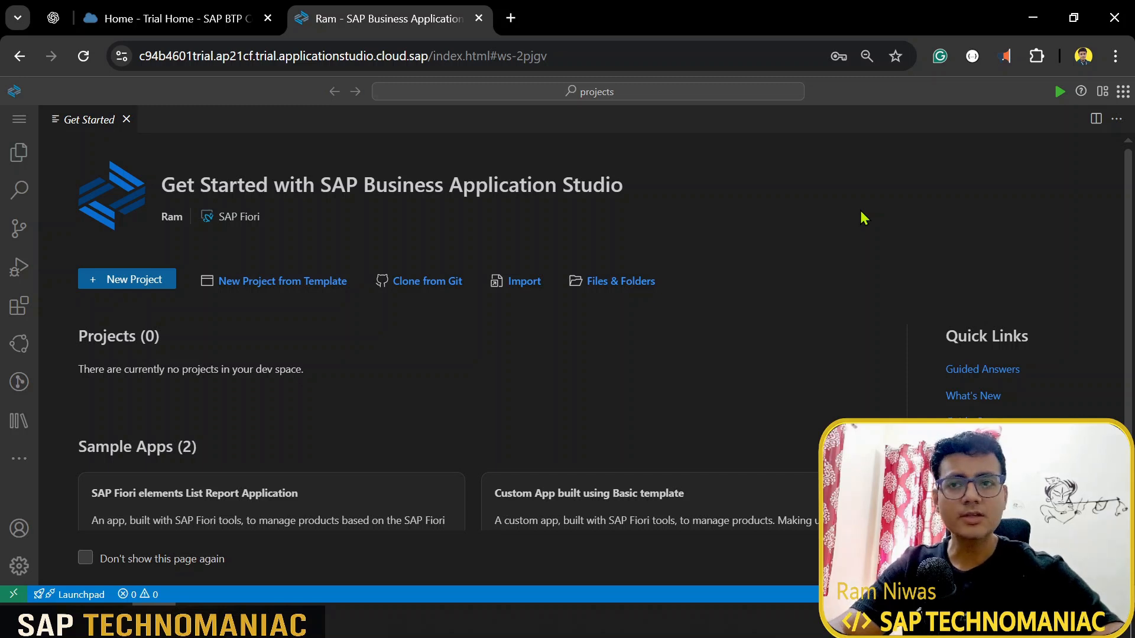
Step: Show the workspace Explorer, then switch to the Search and Replace panel
click(25, 157)
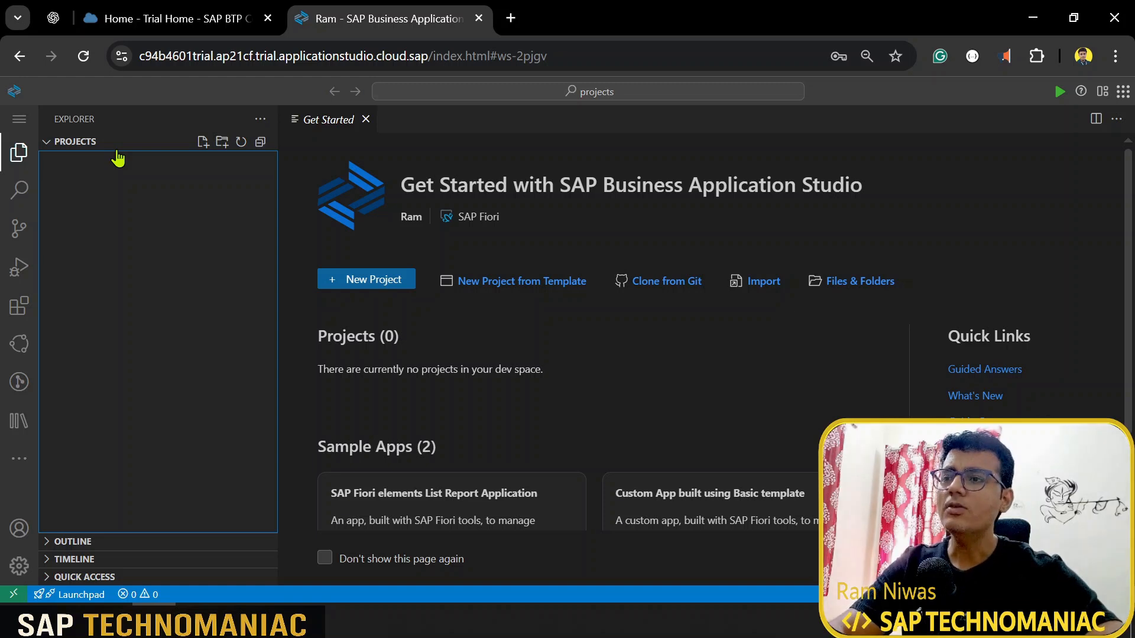
key(alt)
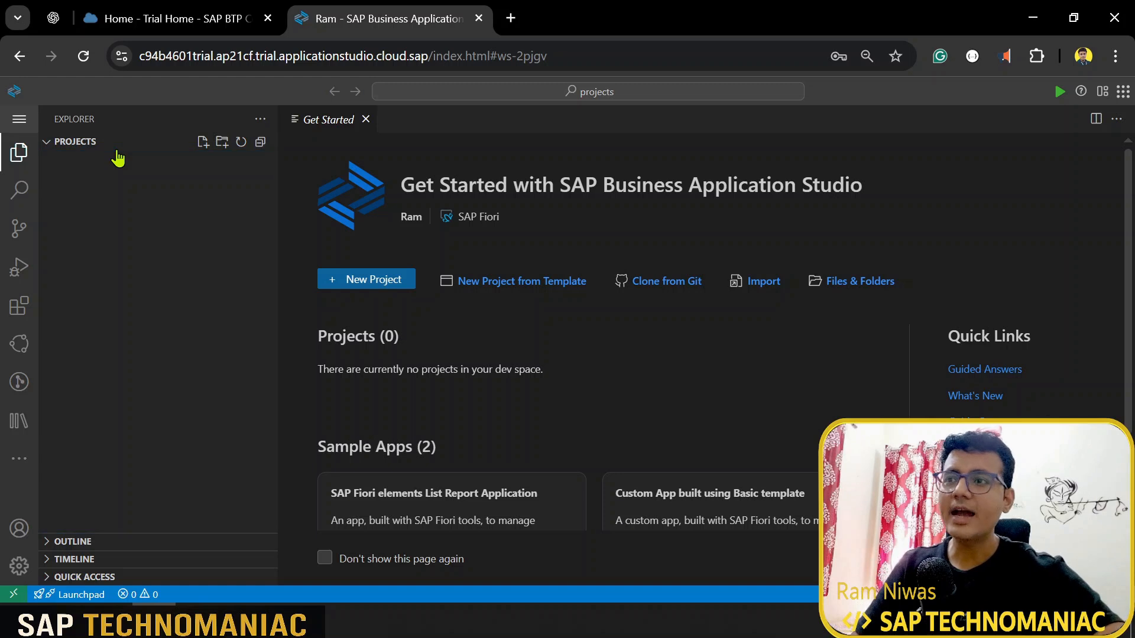
click(15, 204)
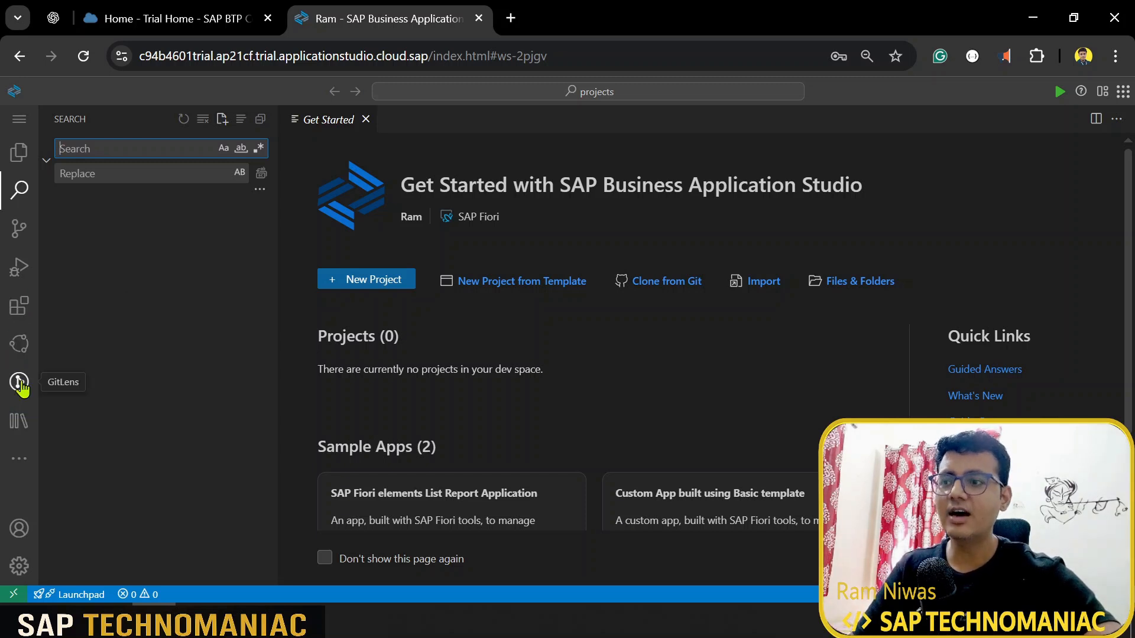
Step: Return to the empty PROJECTS Explorer and start 'New Project from Template'
click(20, 469)
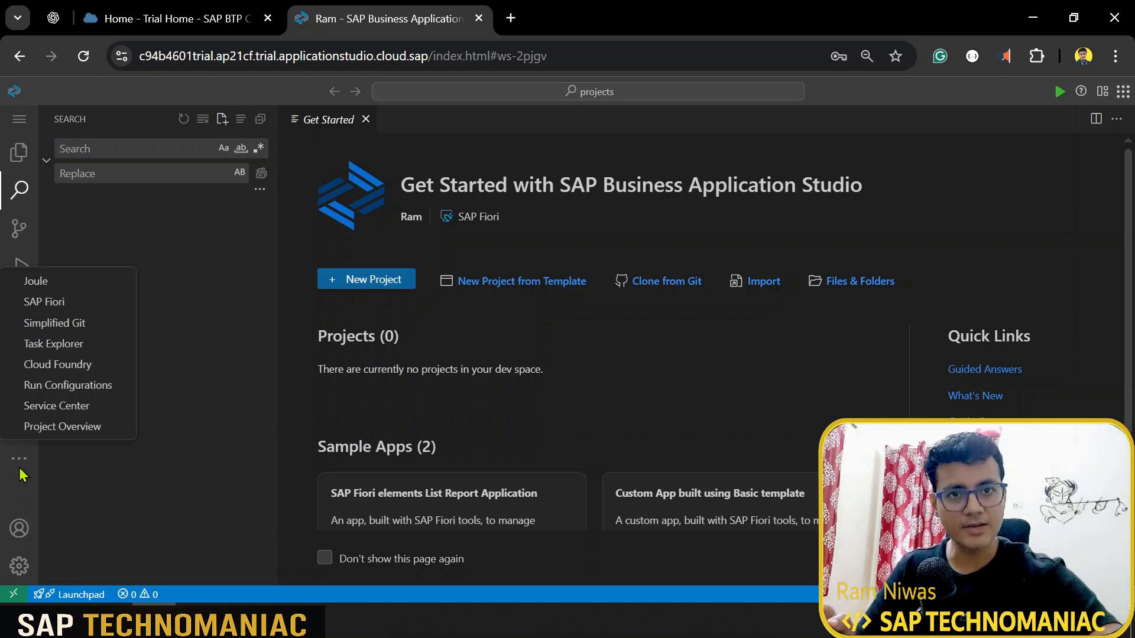
click(203, 238)
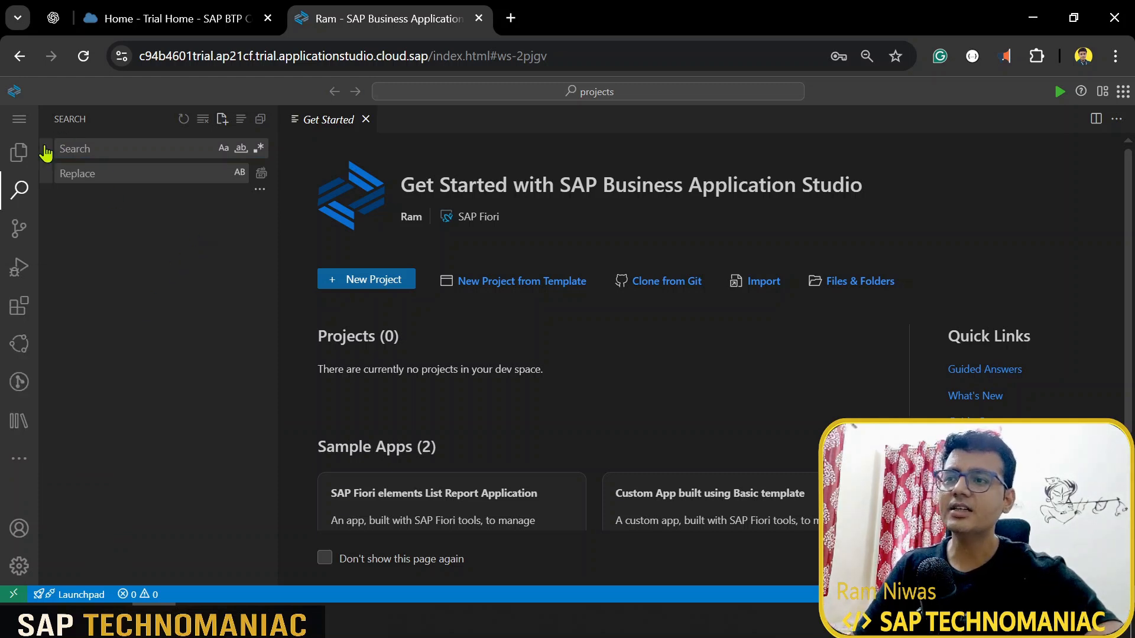
click(19, 150)
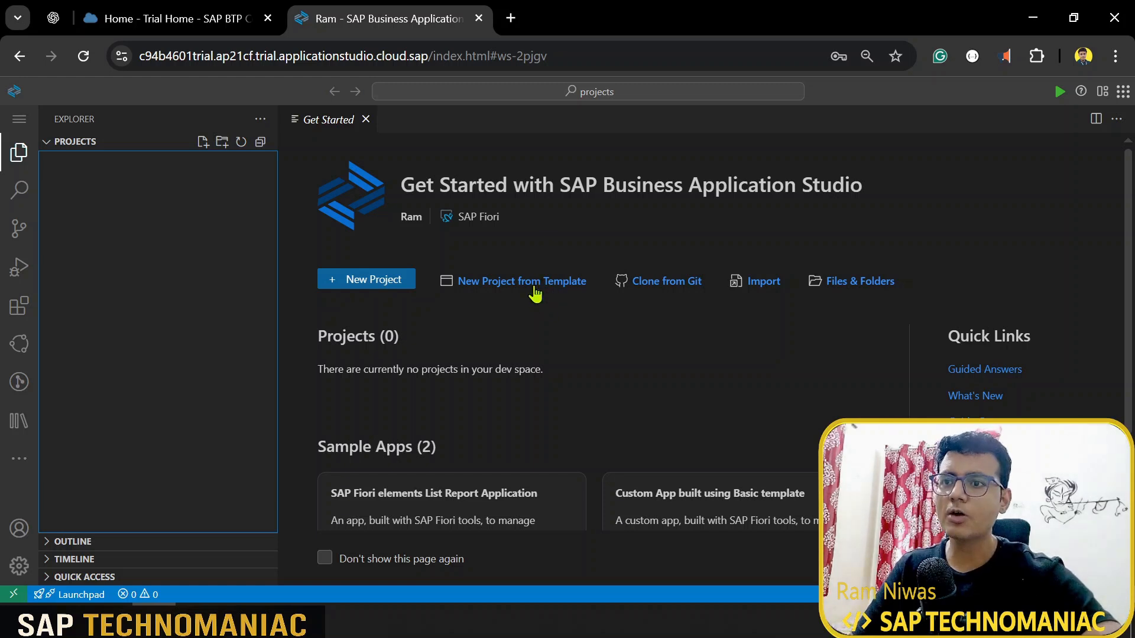
click(535, 284)
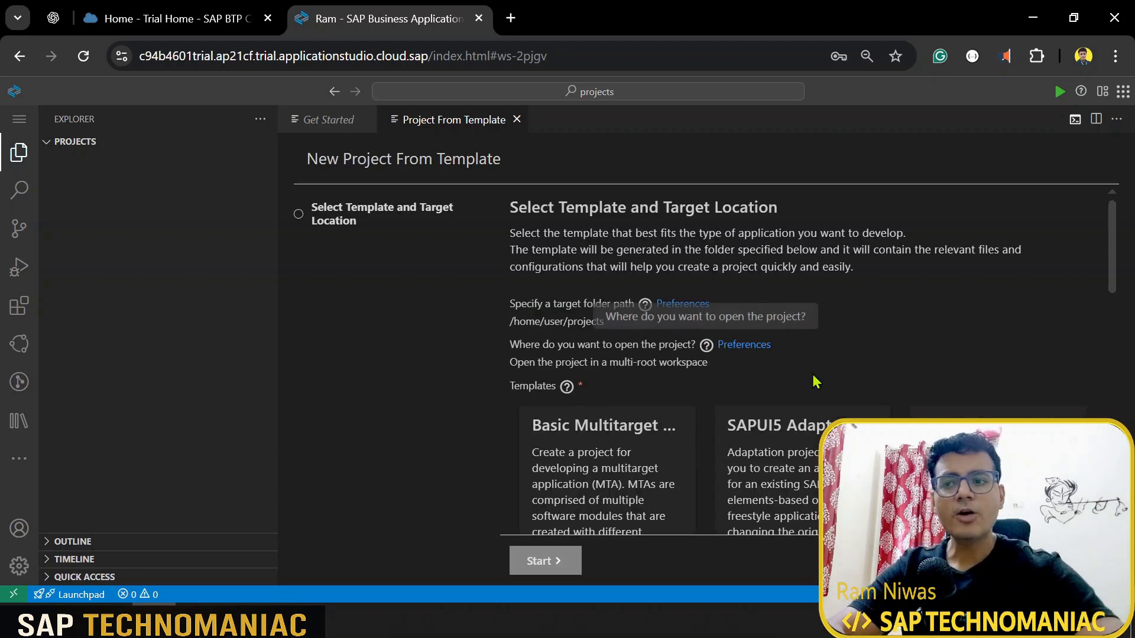
Step: Select the SAP Fiori generator template card and start the wizard
scroll(854, 413, down, 2)
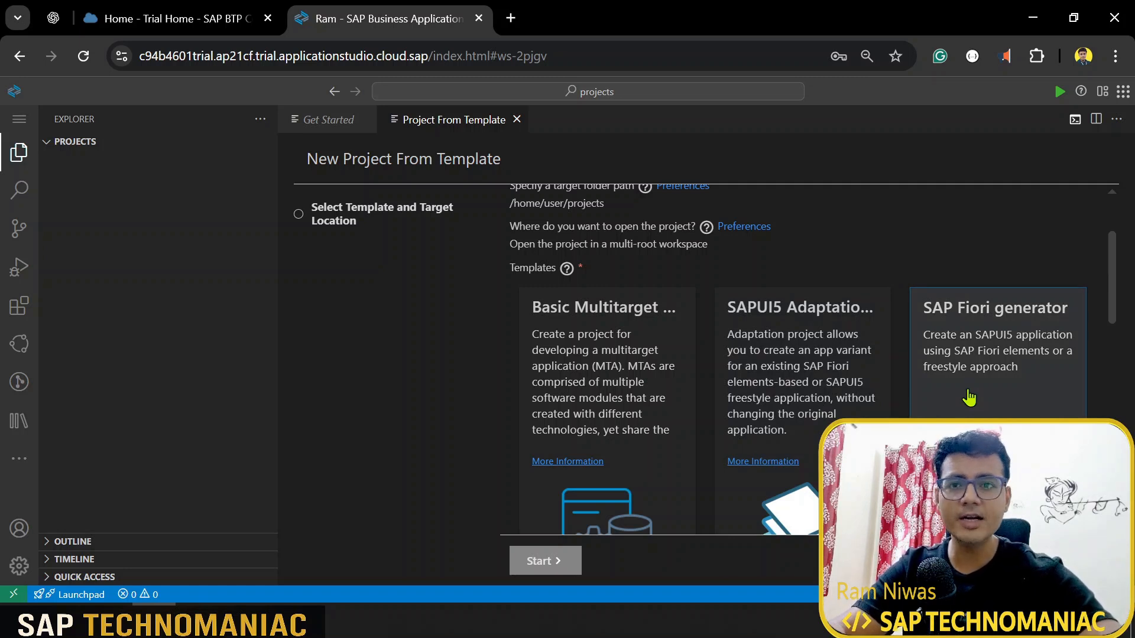
scroll(969, 397, down, 4)
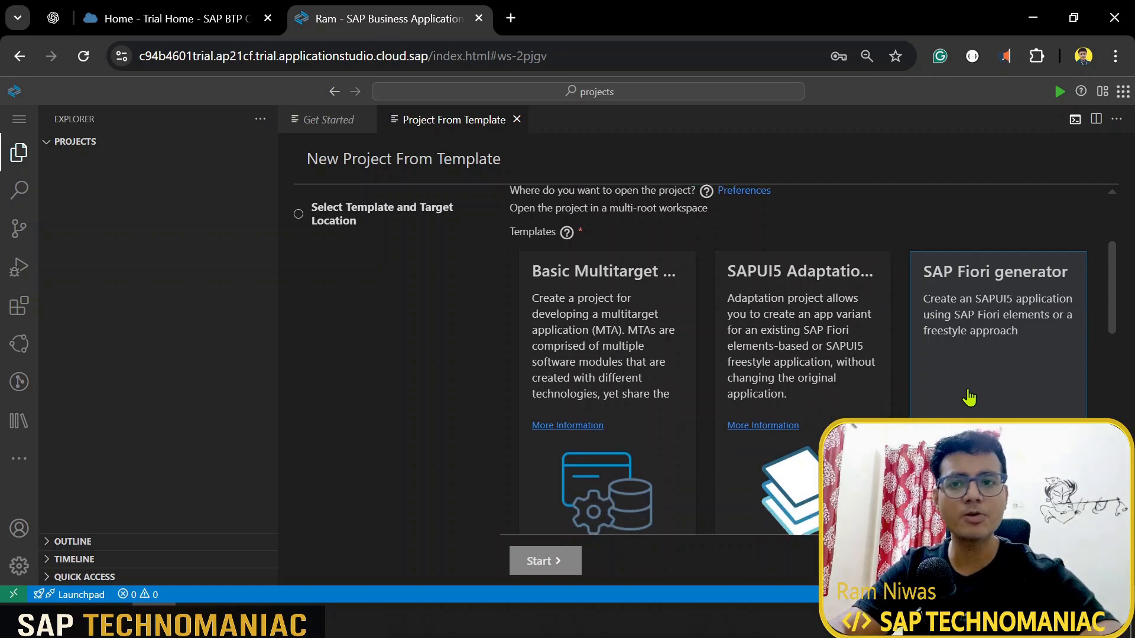
scroll(975, 393, up, 4)
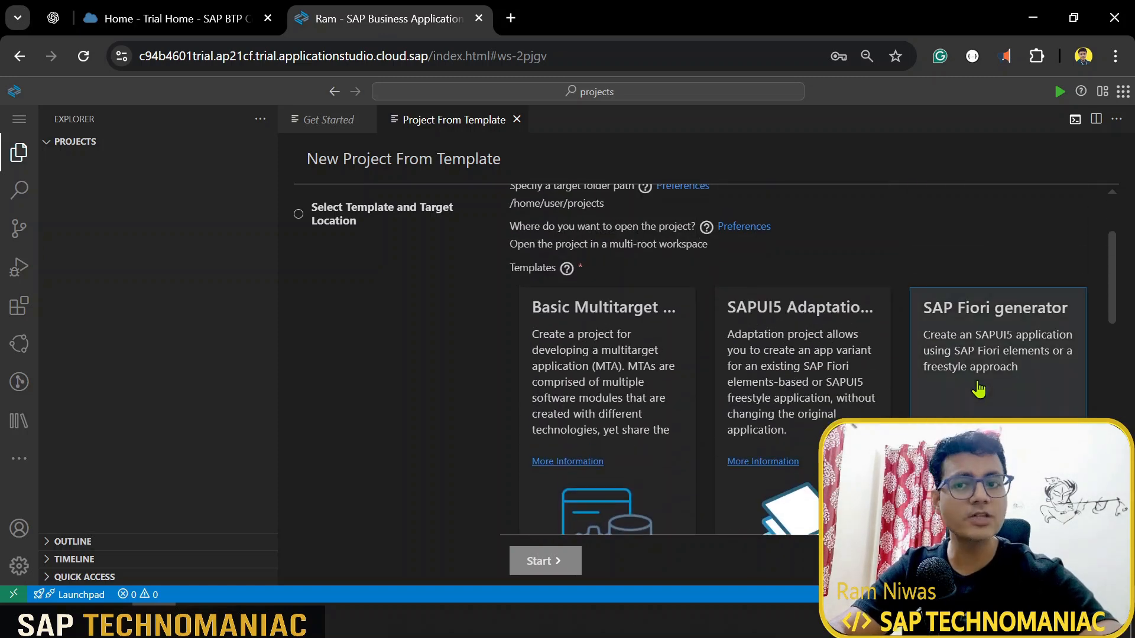
click(978, 389)
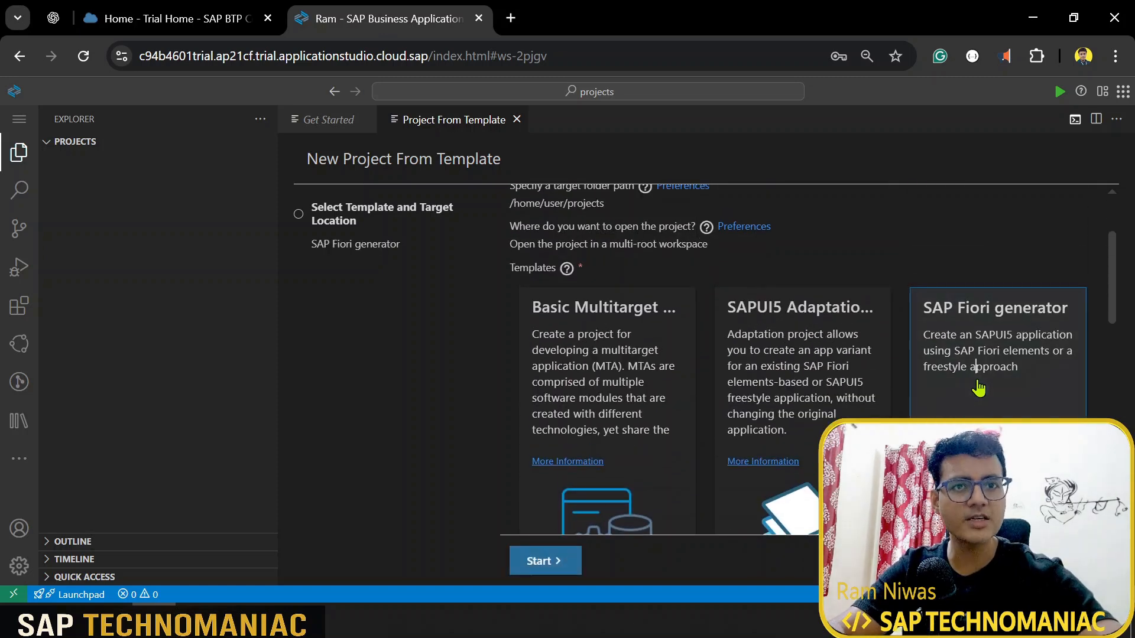
click(566, 569)
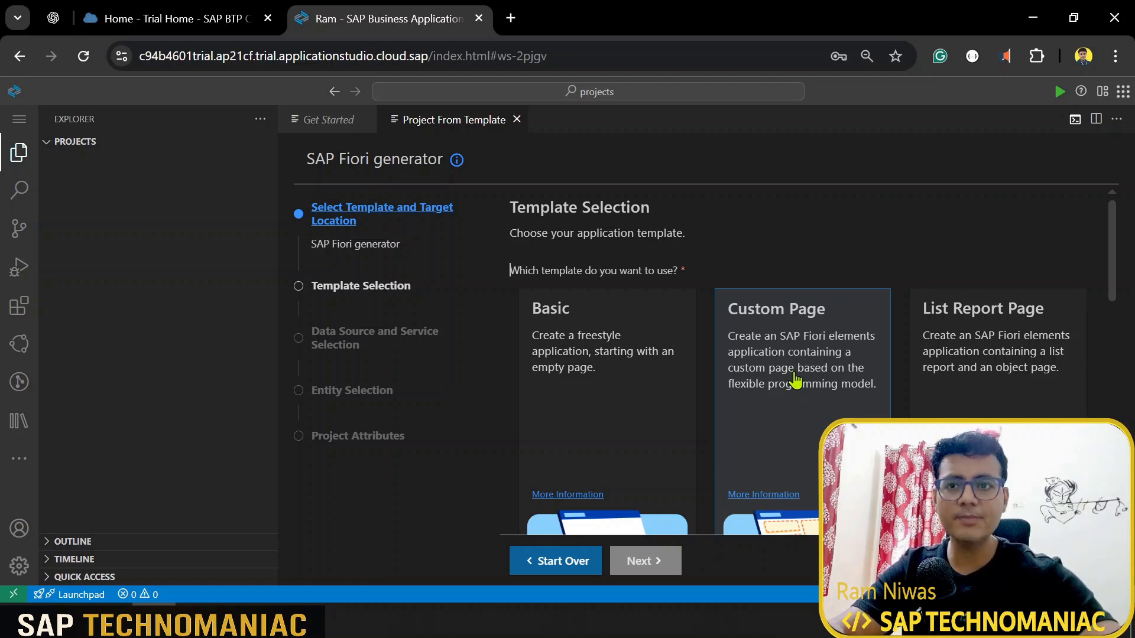
Step: Keep the List Report Page template and advance to Data Source and Service Selection
scroll(804, 381, down, 2)
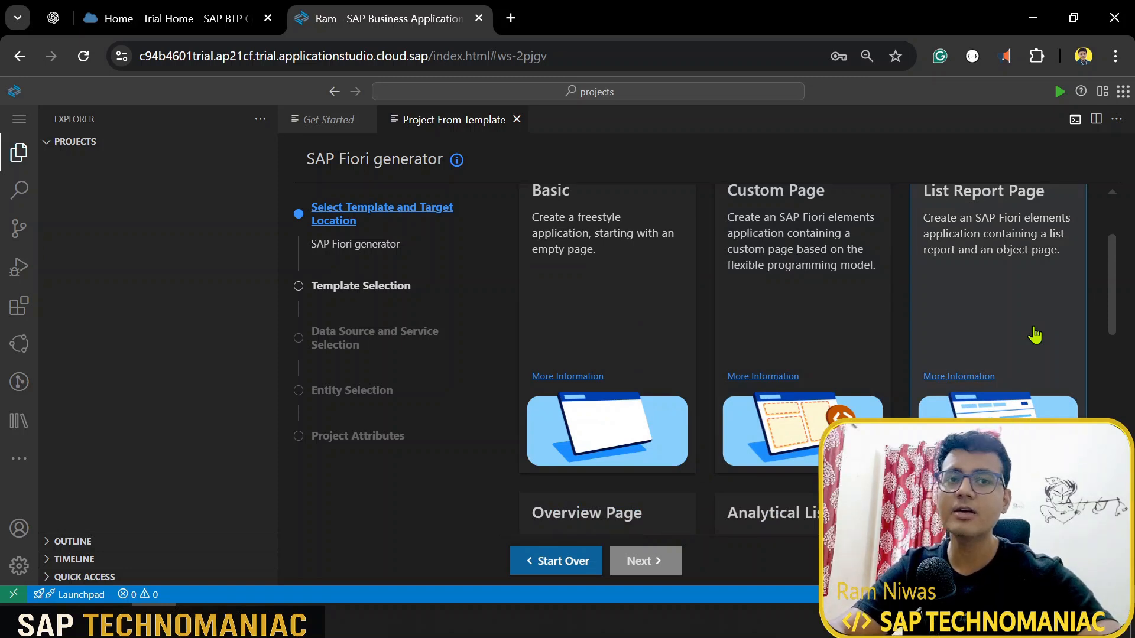
scroll(1034, 336, up, 2)
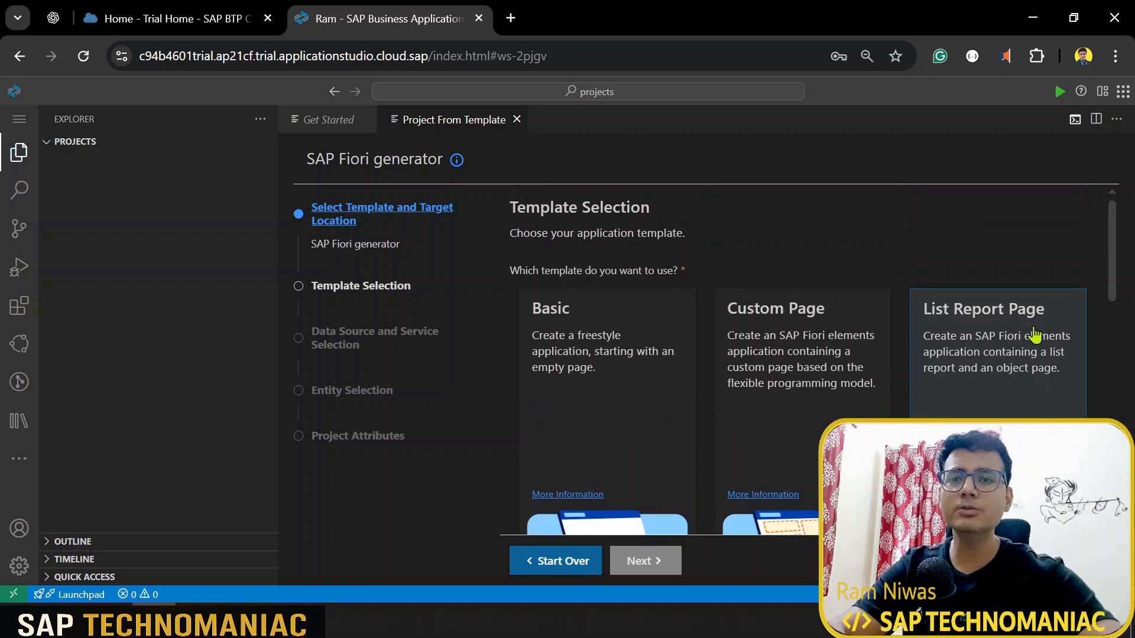
scroll(1034, 347, down, 6)
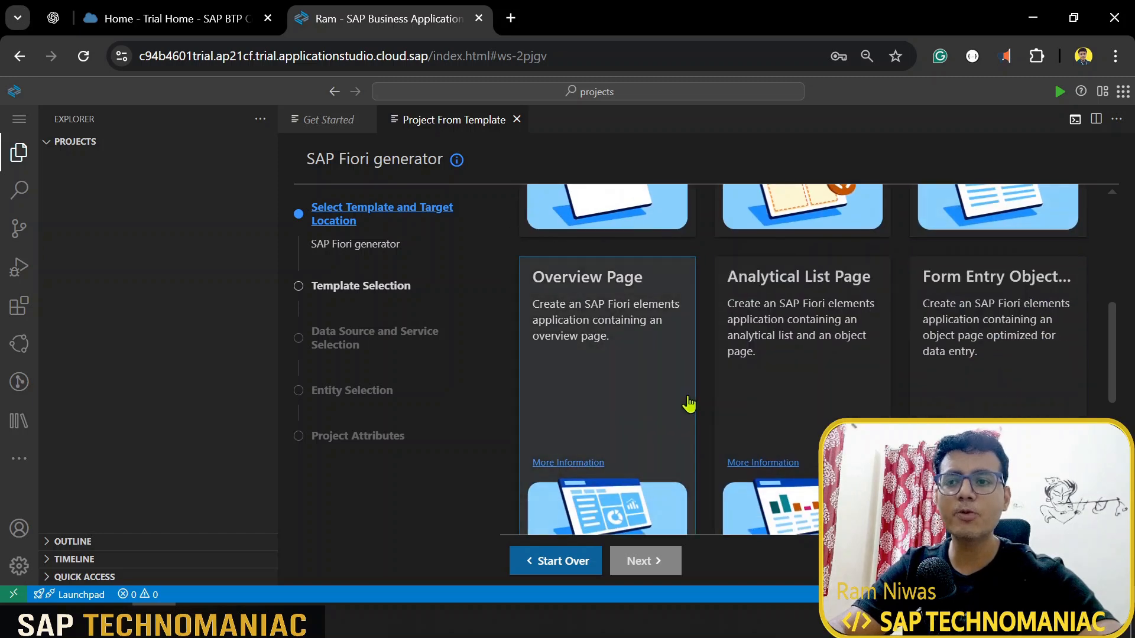
scroll(775, 395, down, 2)
scroll(901, 367, up, 4)
scroll(901, 366, down, 4)
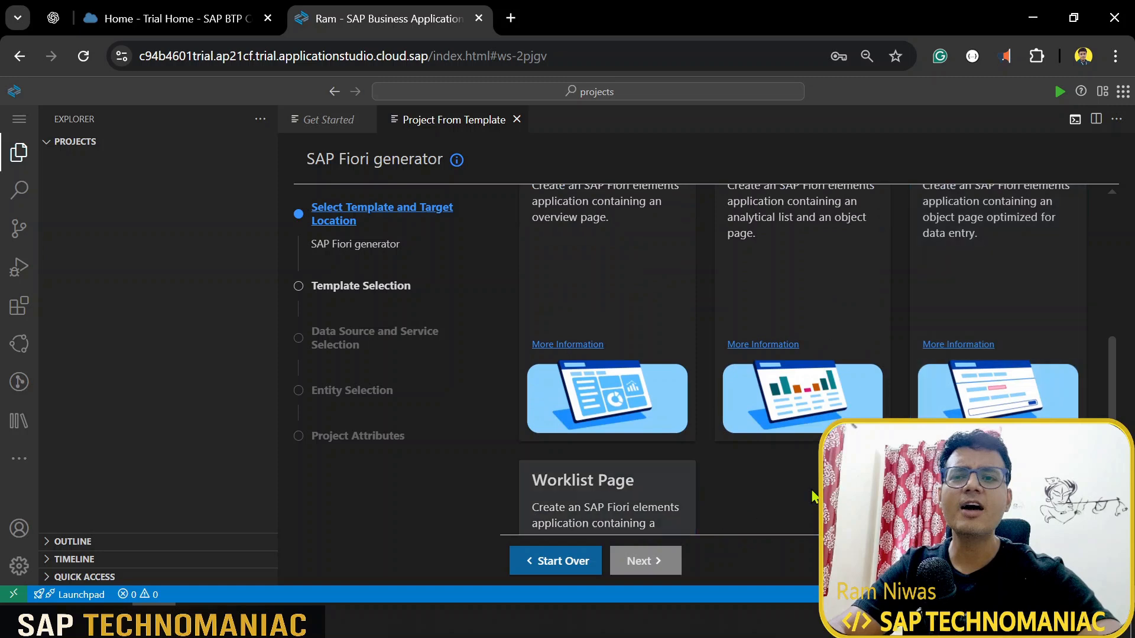
scroll(770, 509, up, 7)
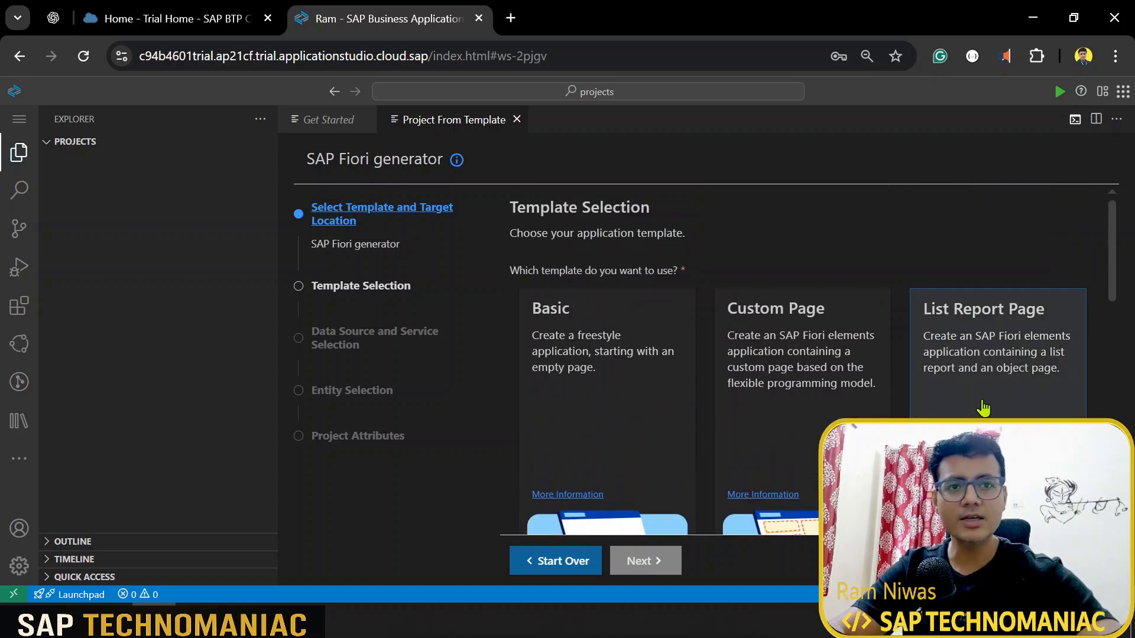
scroll(983, 408, down, 4)
scroll(1089, 416, up, 4)
click(1022, 399)
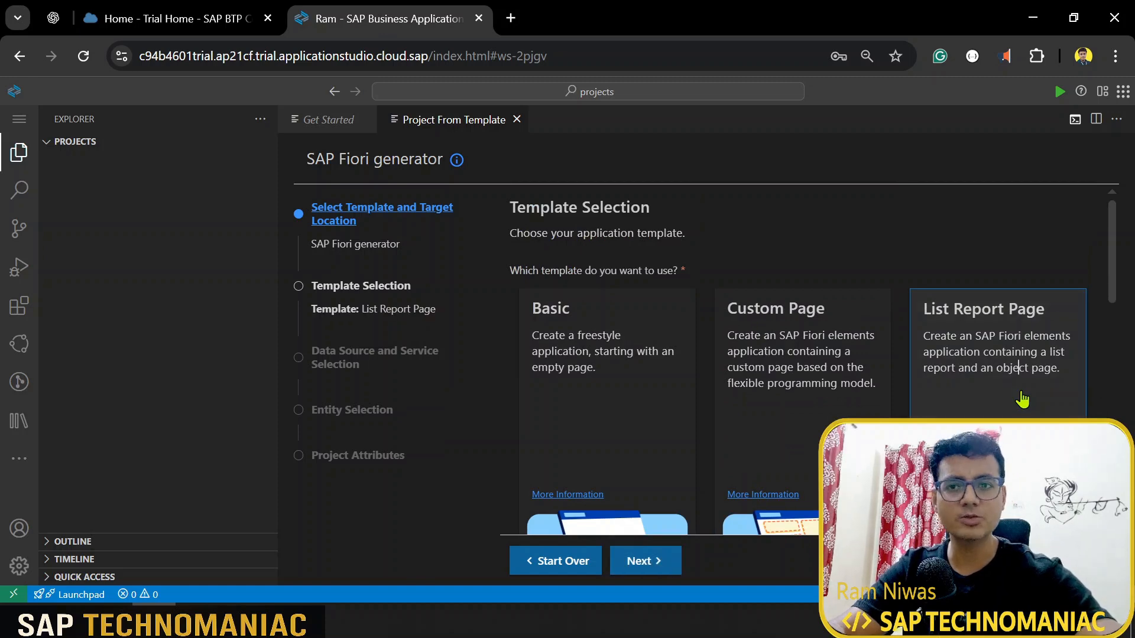
scroll(1022, 399, down, 2)
scroll(780, 496, down, 2)
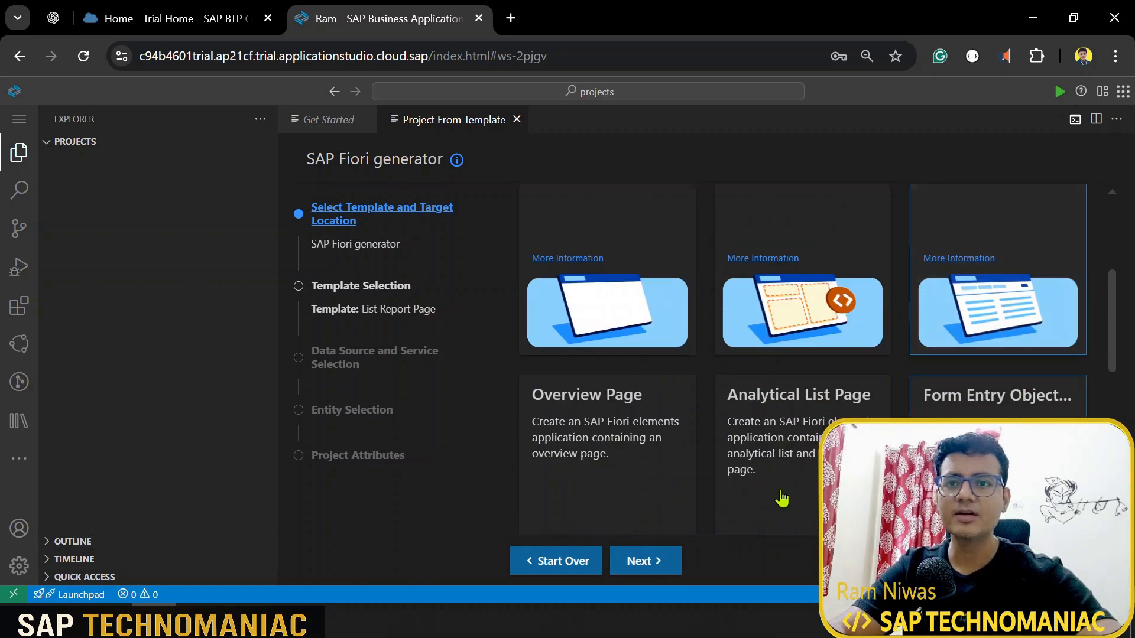
click(671, 562)
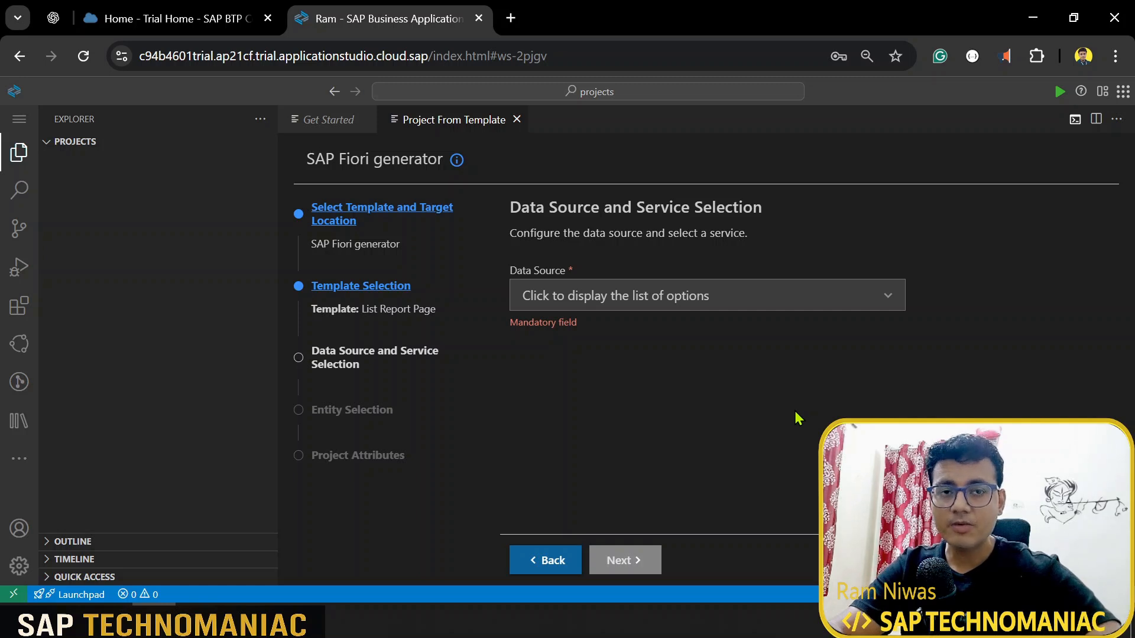
Step: Choose 'Connect to an OData Service' as the data source
click(886, 298)
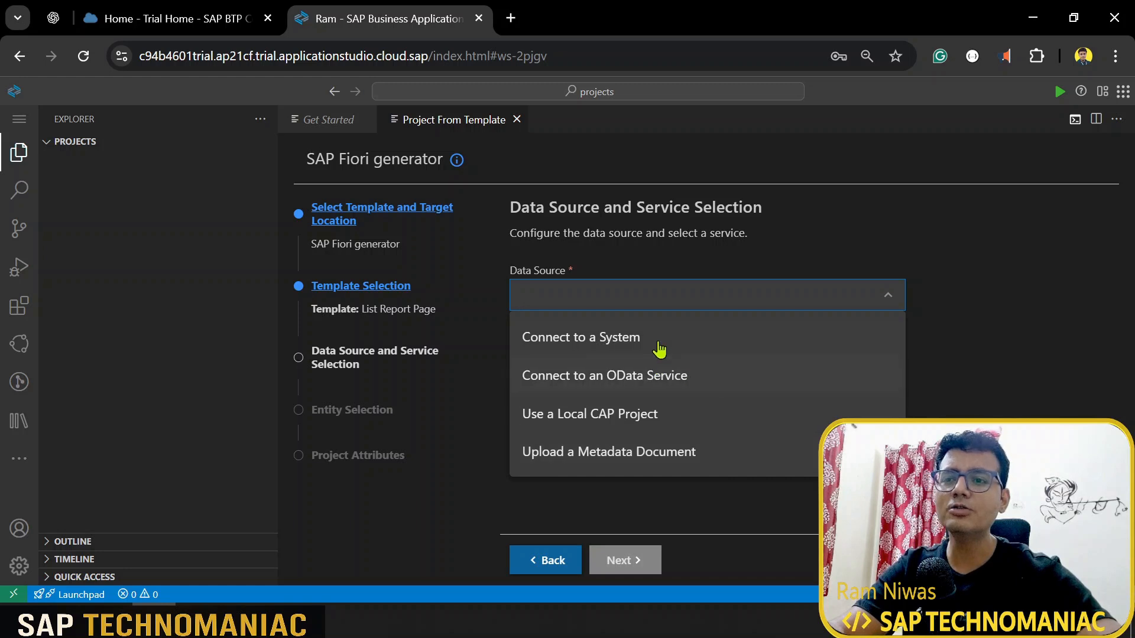
click(664, 380)
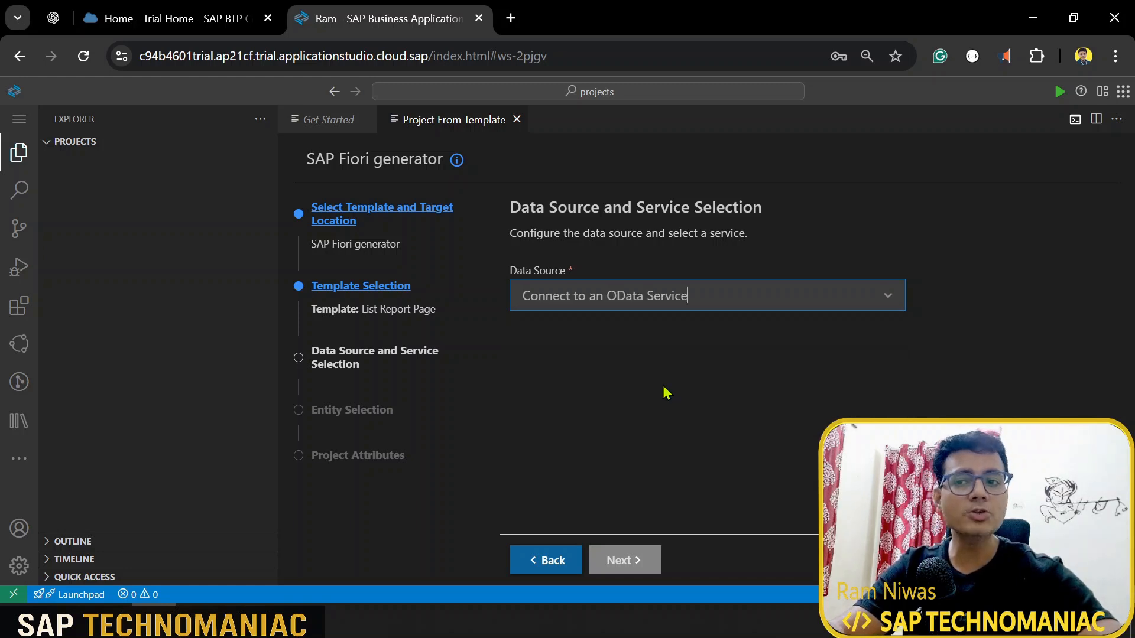
click(510, 18)
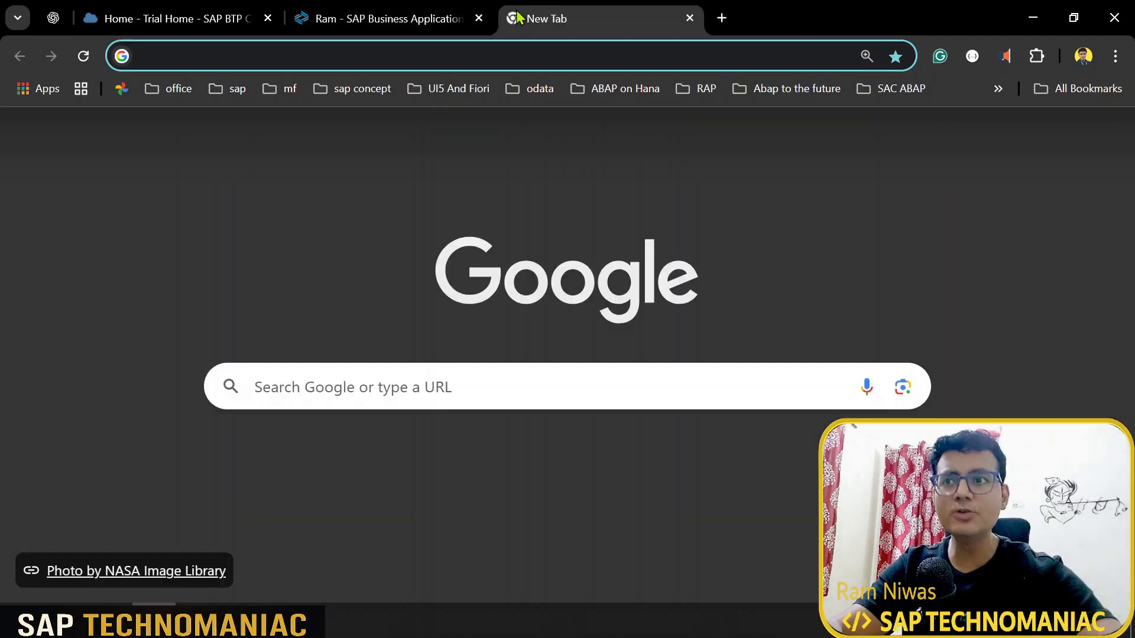
Step: Search 'northwind' in Chrome and copy the Northwind OData v2 service URL for the generator
text(northwind odata v2)
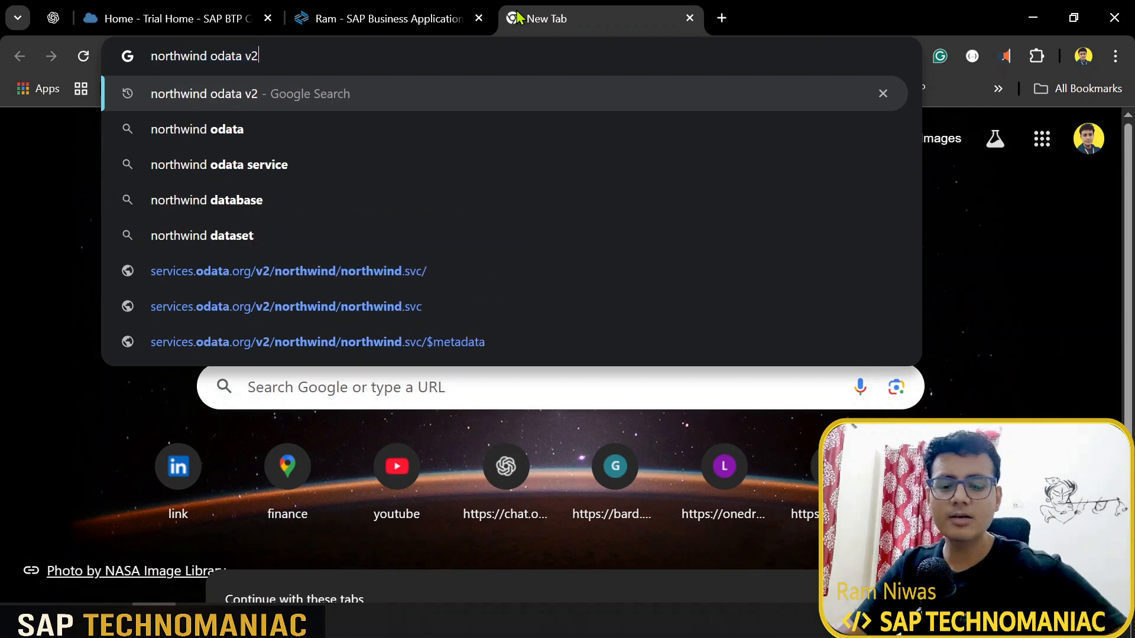
key(Return)
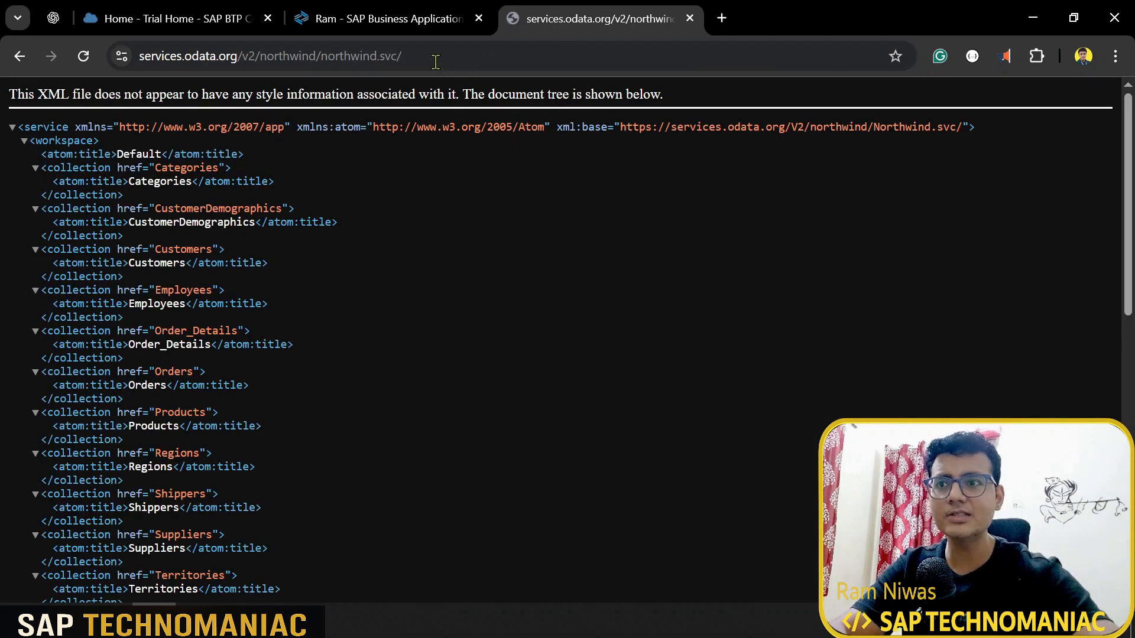
click(435, 62)
key(ctrl+c)
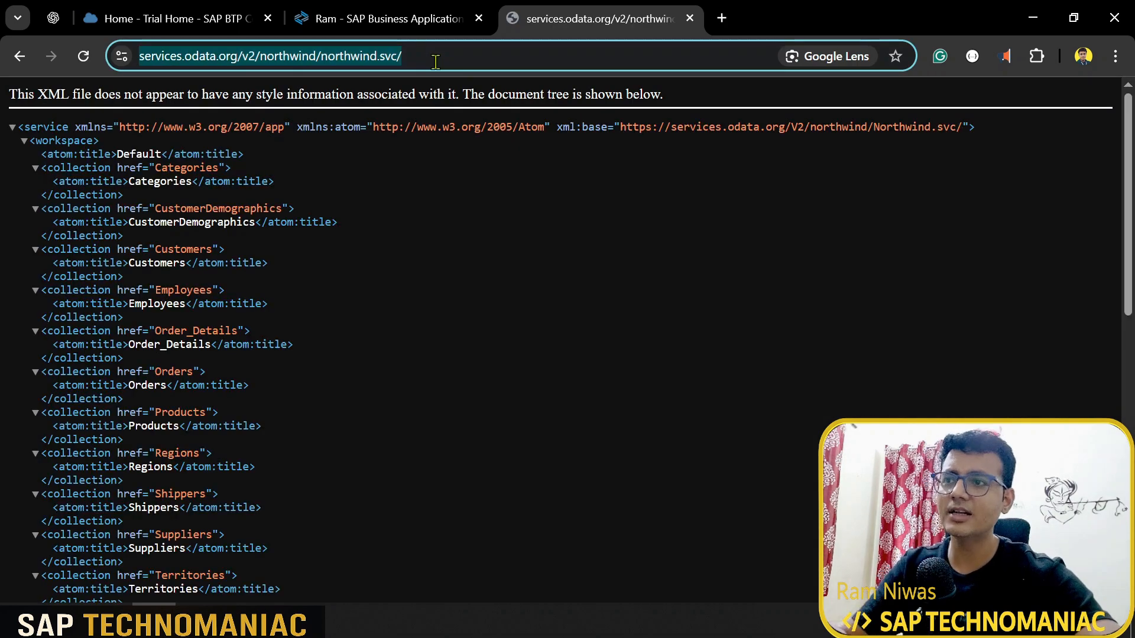
click(390, 18)
click(609, 352)
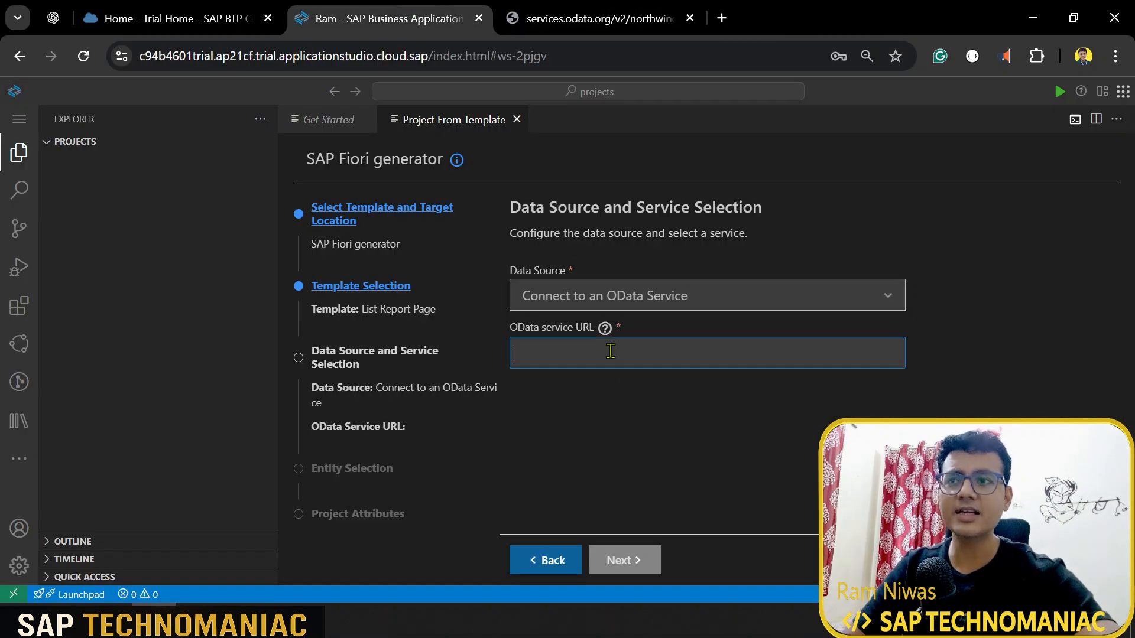
key(ctrl+v)
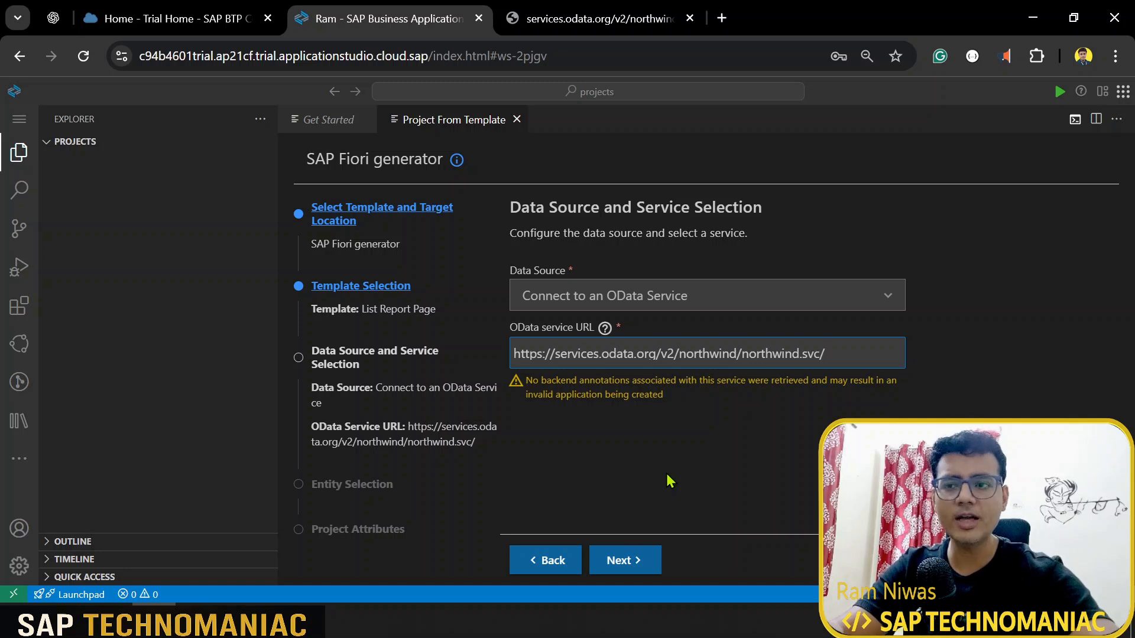
click(644, 566)
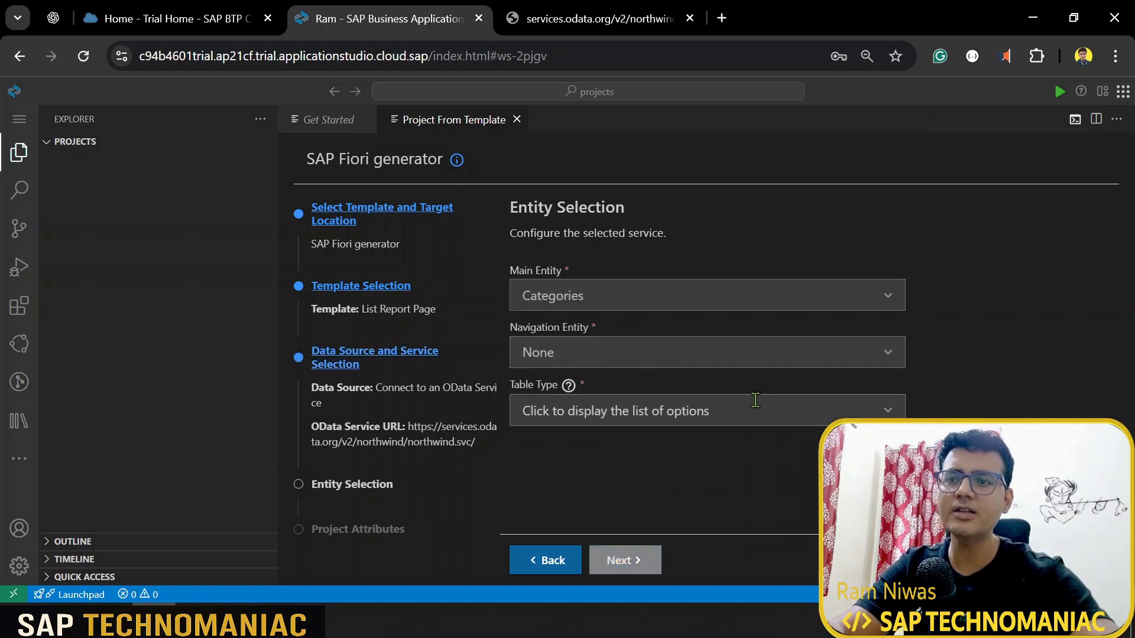
Step: Check the service's collections, then set Products as the main entity
click(895, 298)
click(599, 17)
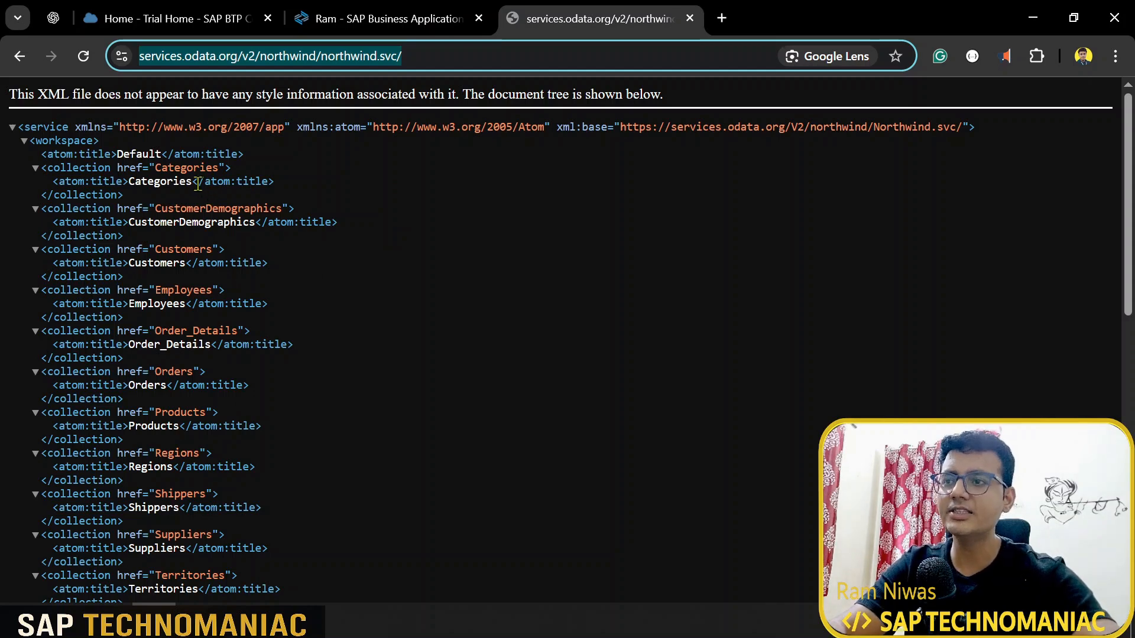
scroll(194, 341, down, 2)
scroll(194, 341, down, 2)
click(423, 9)
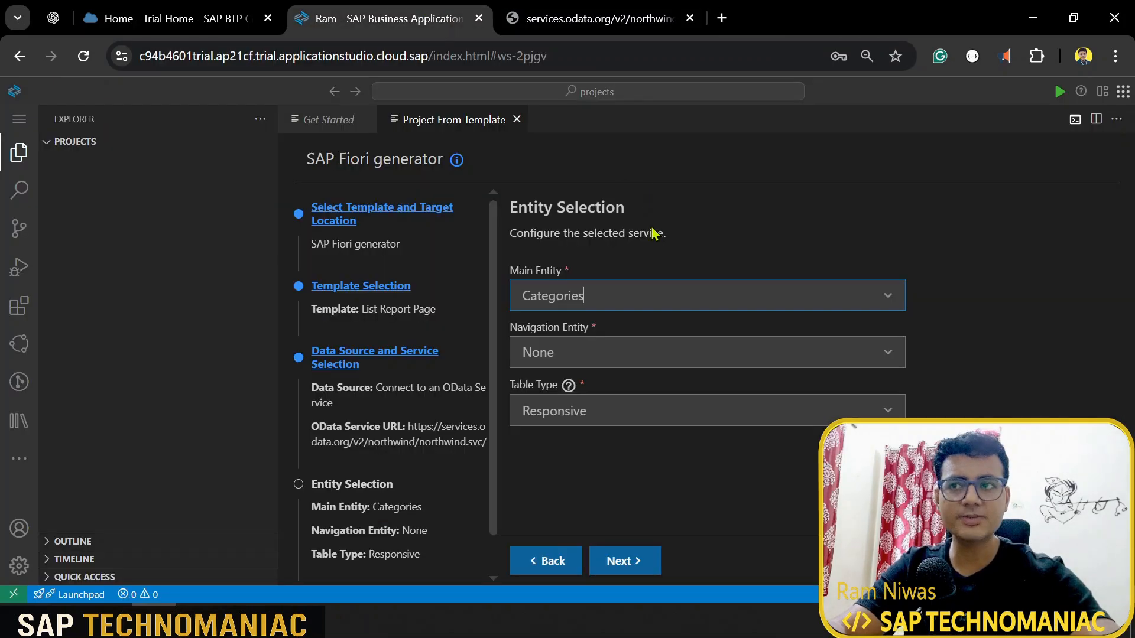
click(707, 299)
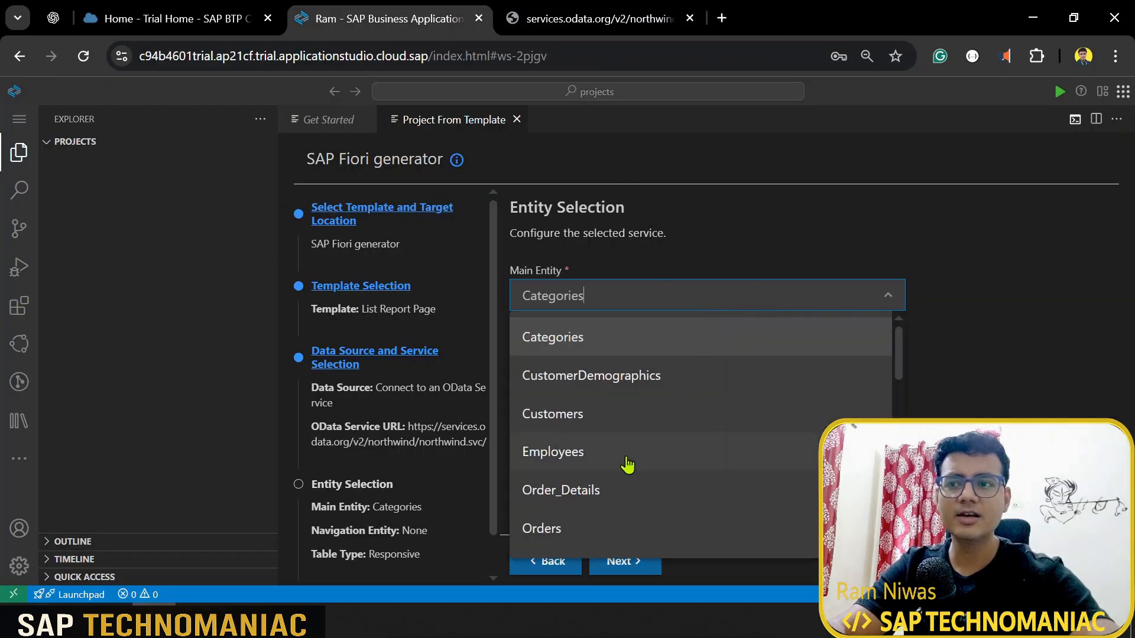
scroll(628, 465, down, 2)
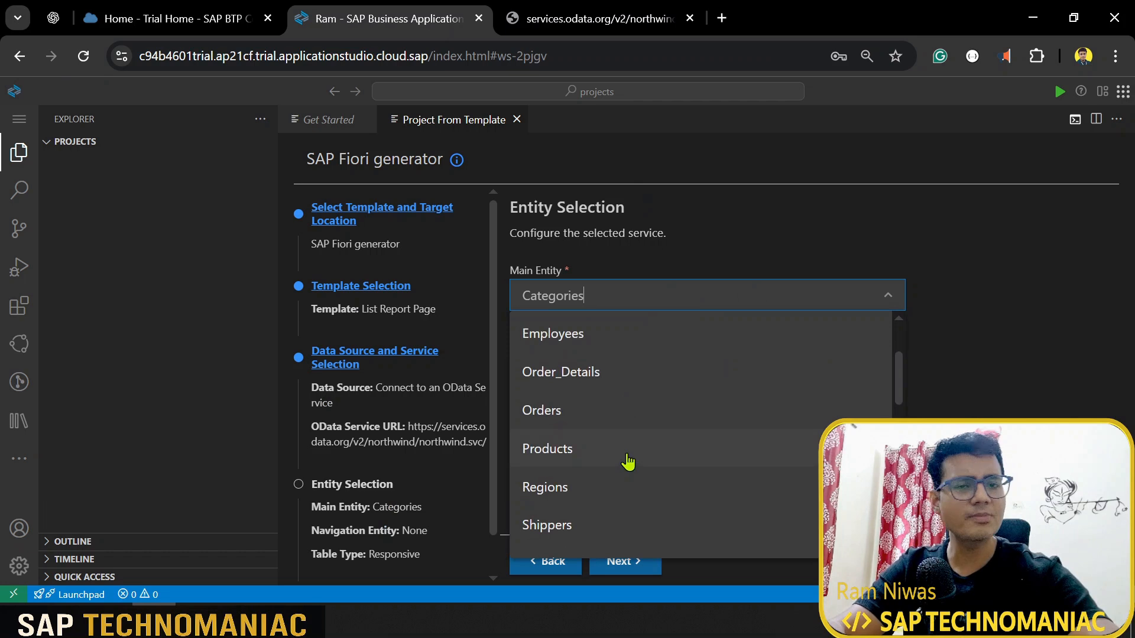
click(627, 462)
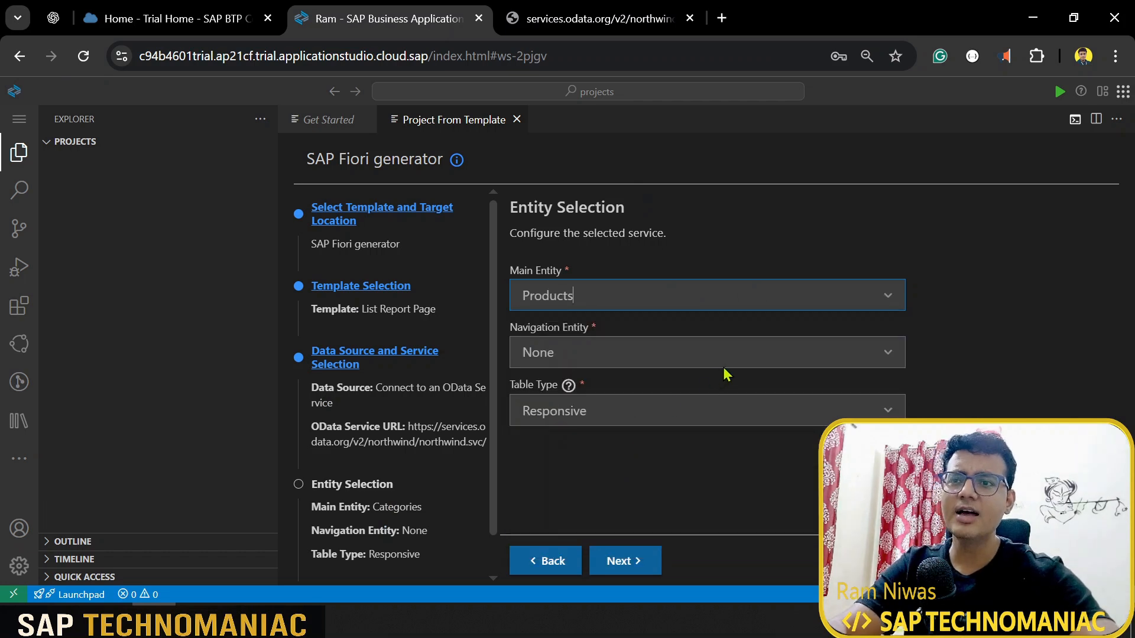
Step: Set Supplier as navigation entity, keep Responsive table type, and proceed to Project Attributes
click(886, 357)
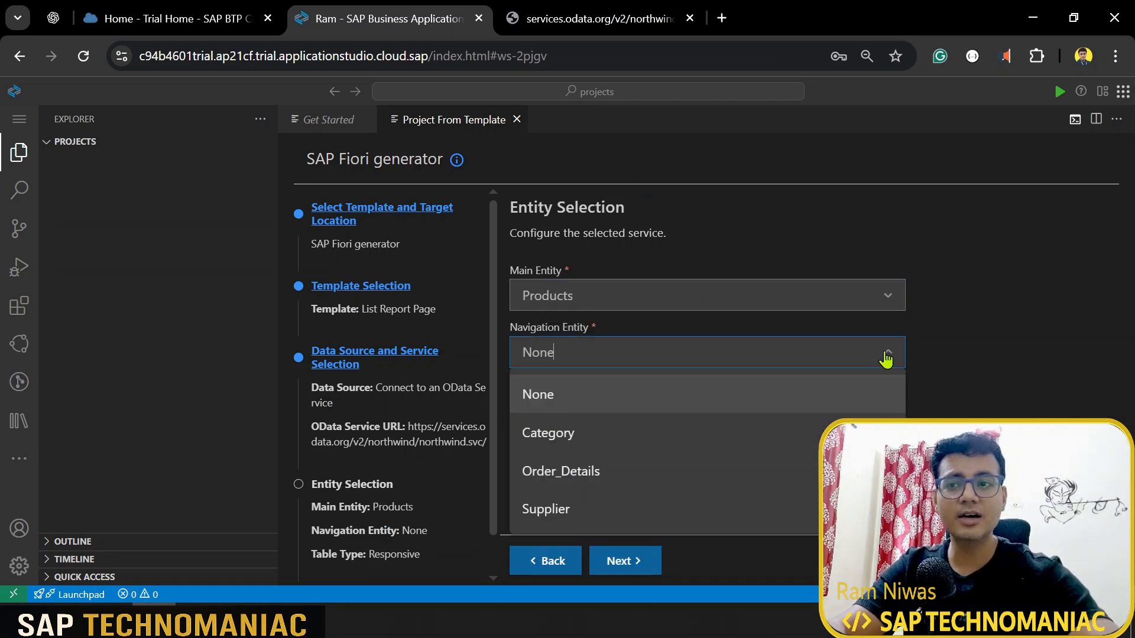
click(680, 512)
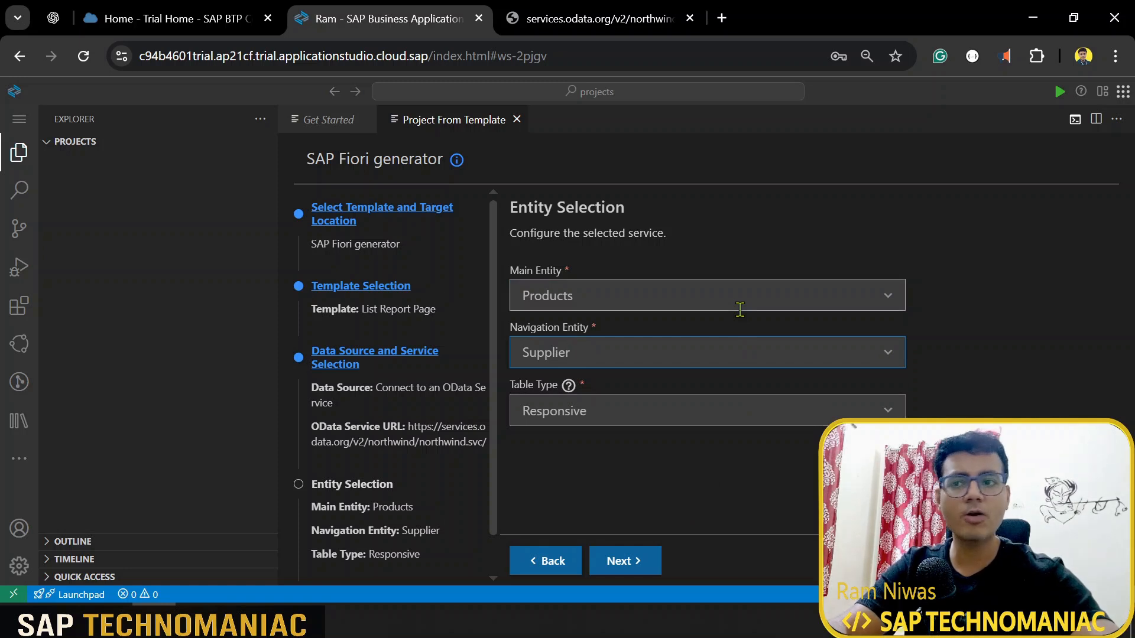
click(735, 411)
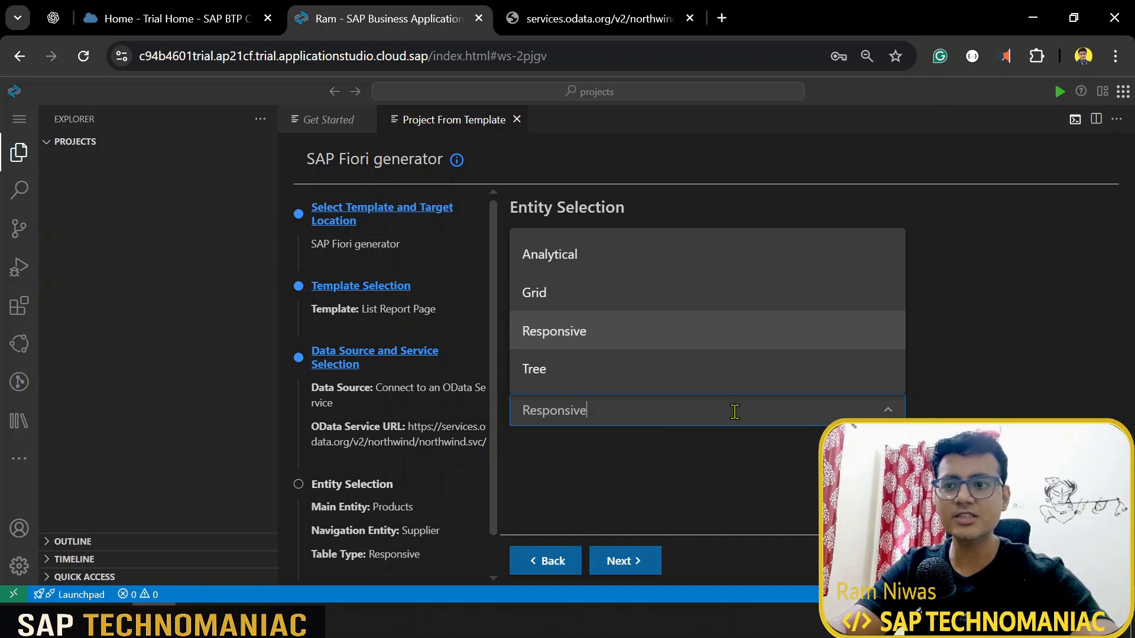
click(663, 486)
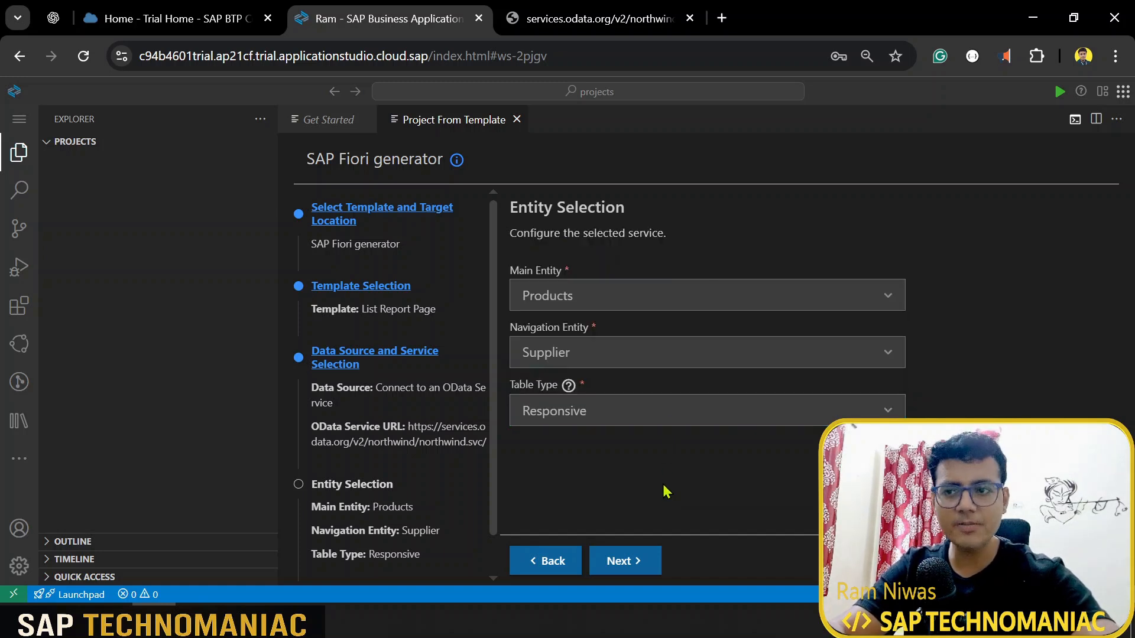
click(646, 564)
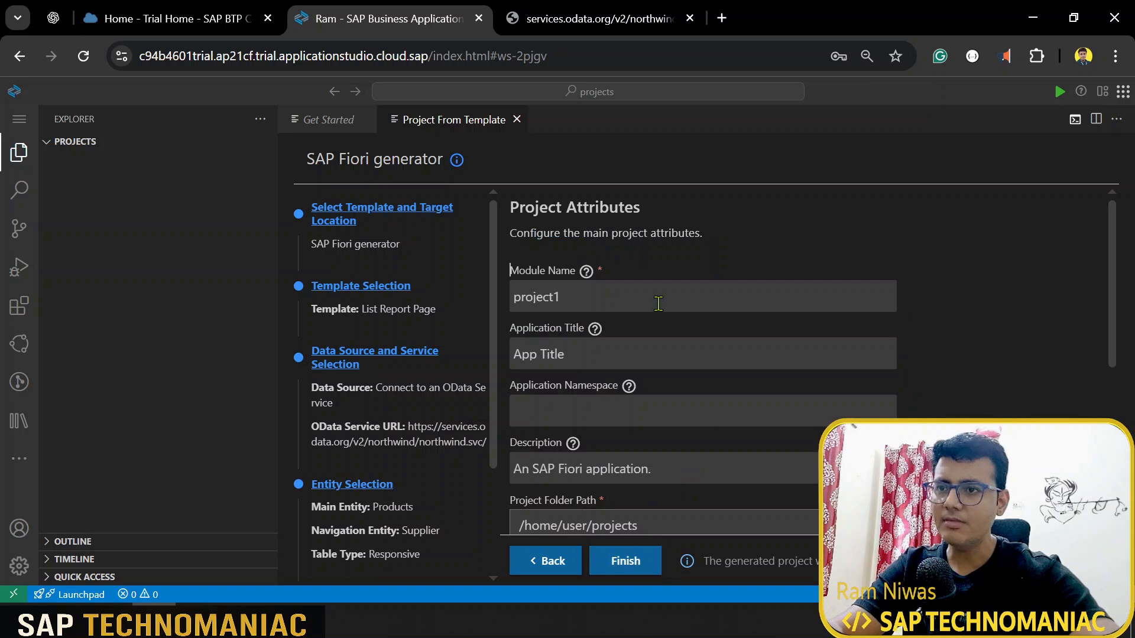
Step: Keep the default attributes (module project1, SAPUI5 1.138.1) and finish generating the app
drag(658, 303, 513, 273)
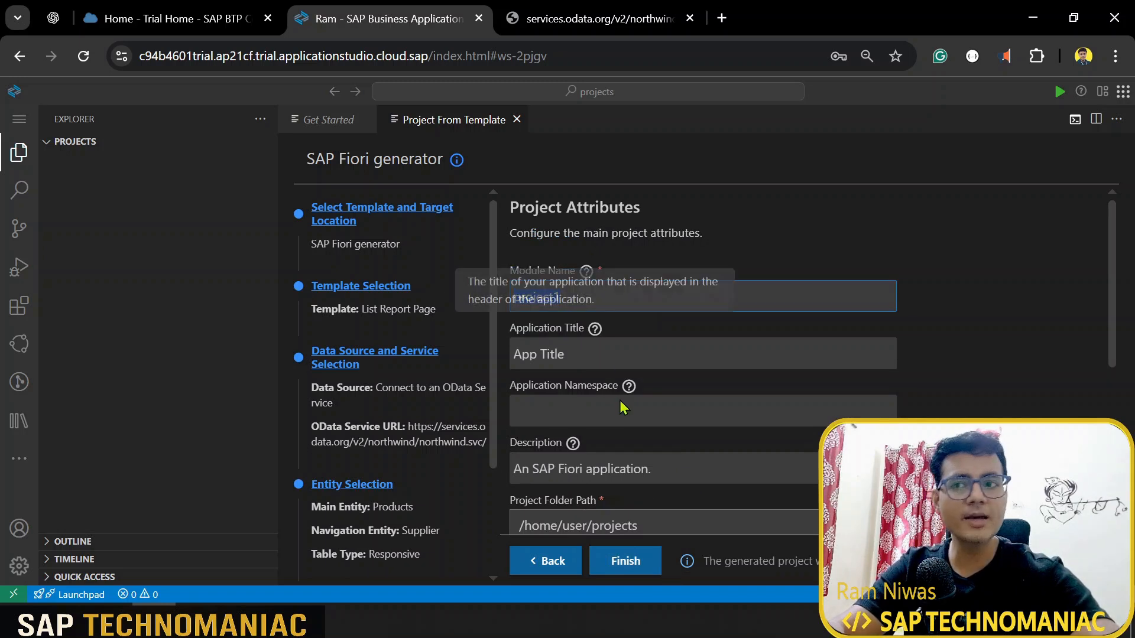
click(601, 359)
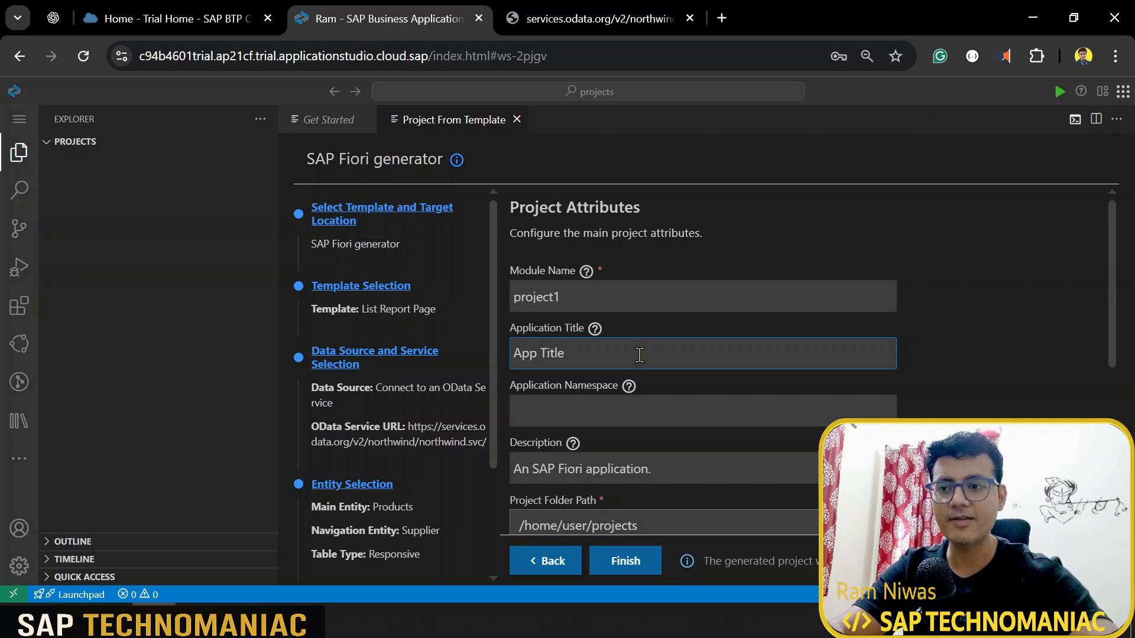
scroll(640, 355, down, 2)
scroll(696, 397, down, 2)
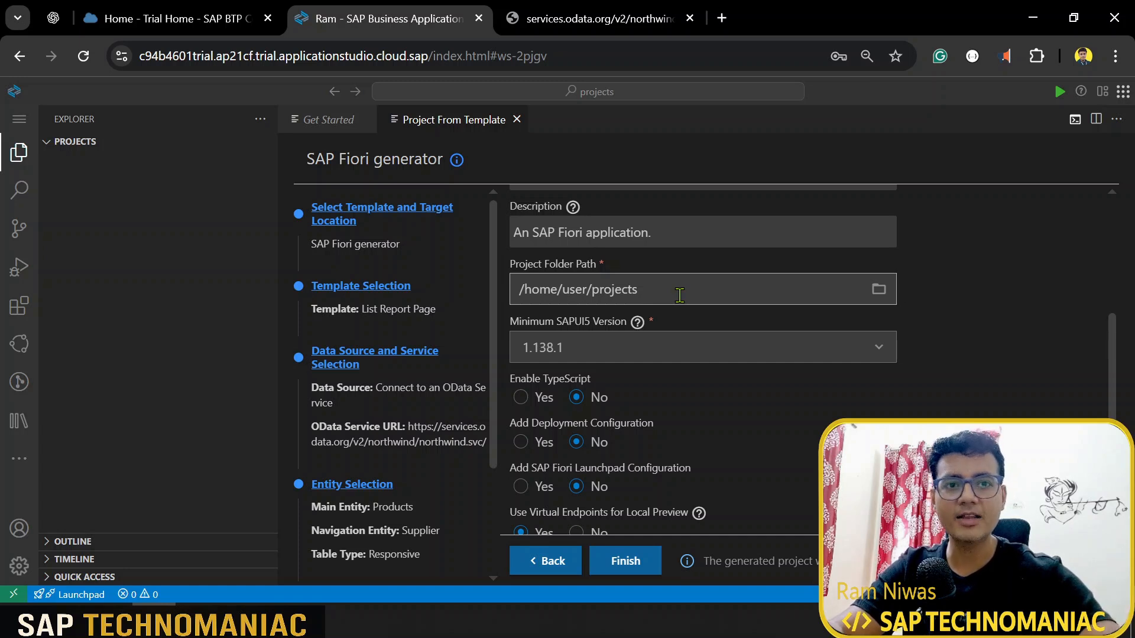
scroll(644, 425, down, 2)
click(652, 563)
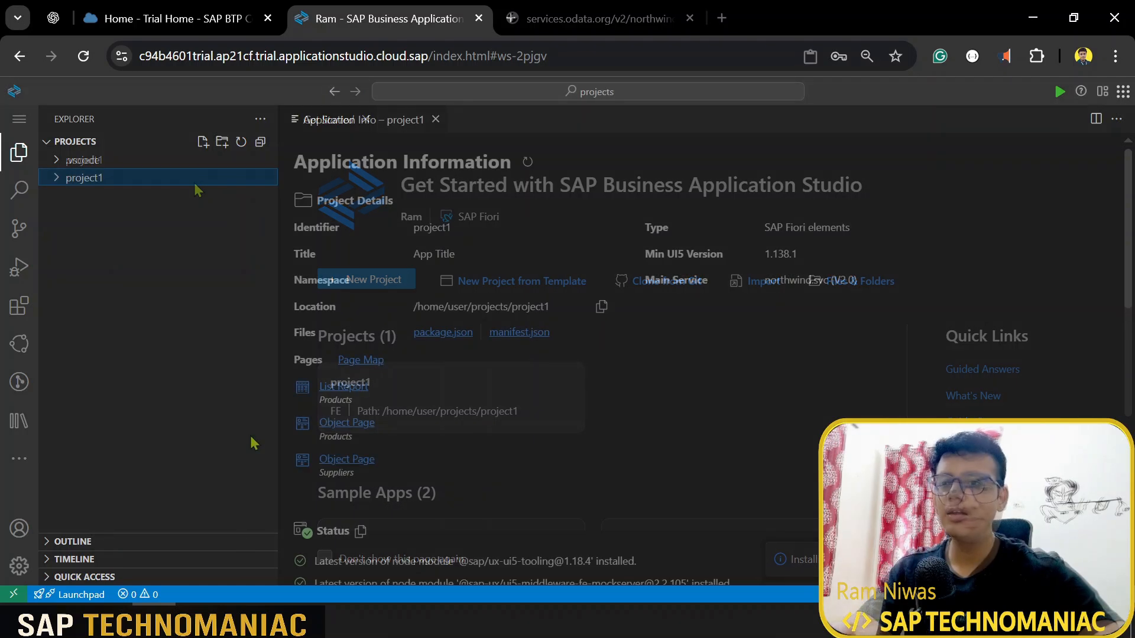
Step: Expand project1's webapp folder and open Component.js to view its AppComponent code
click(71, 179)
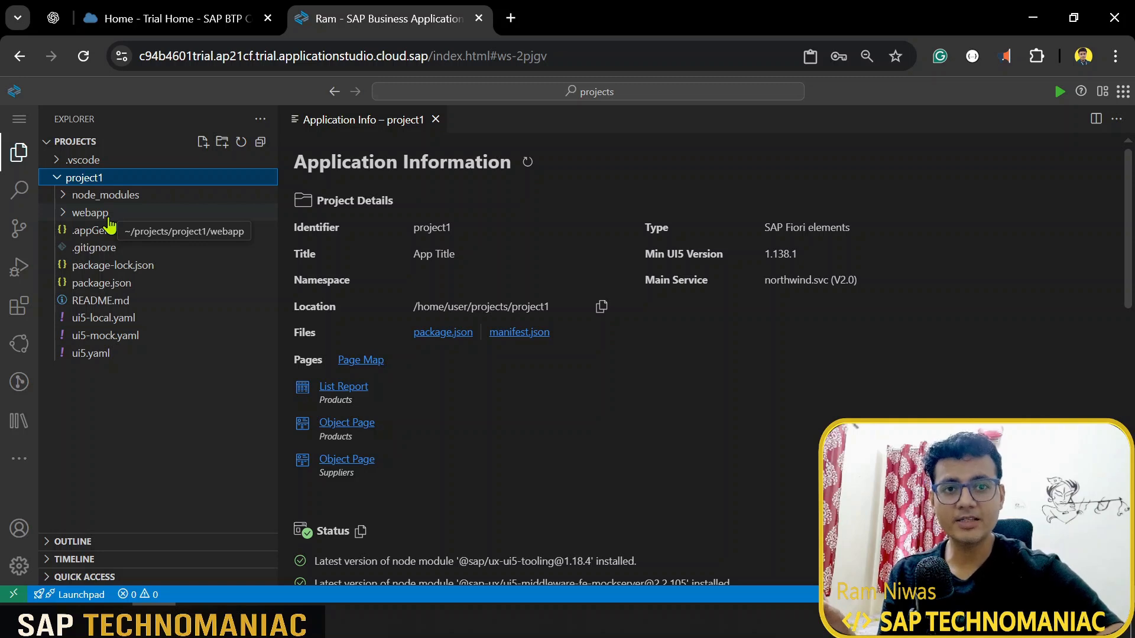
click(90, 214)
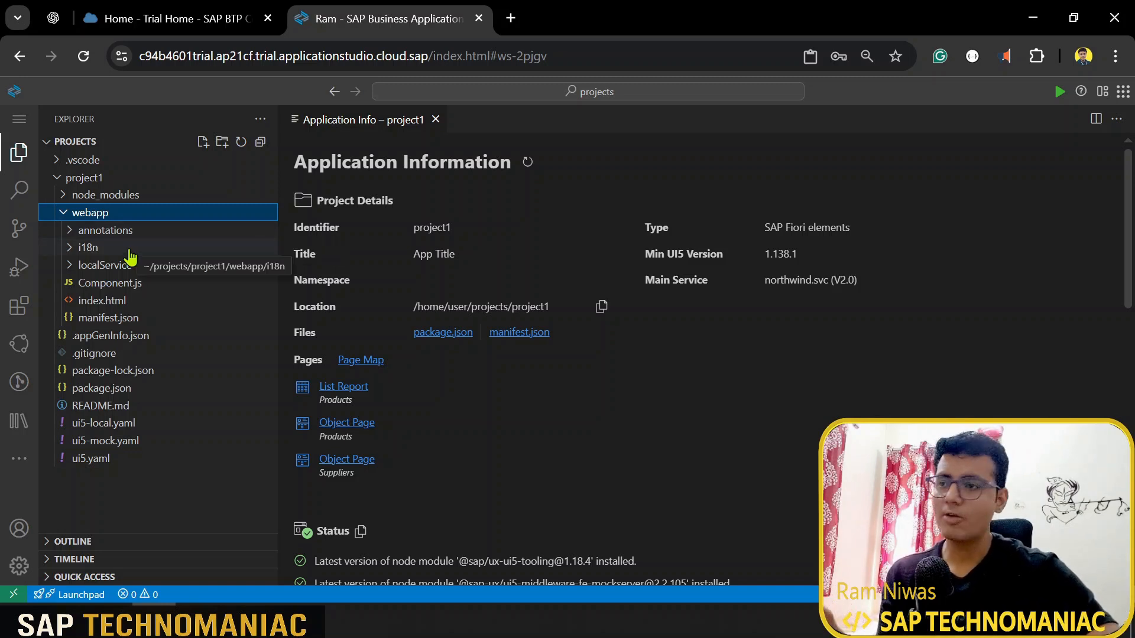
click(124, 249)
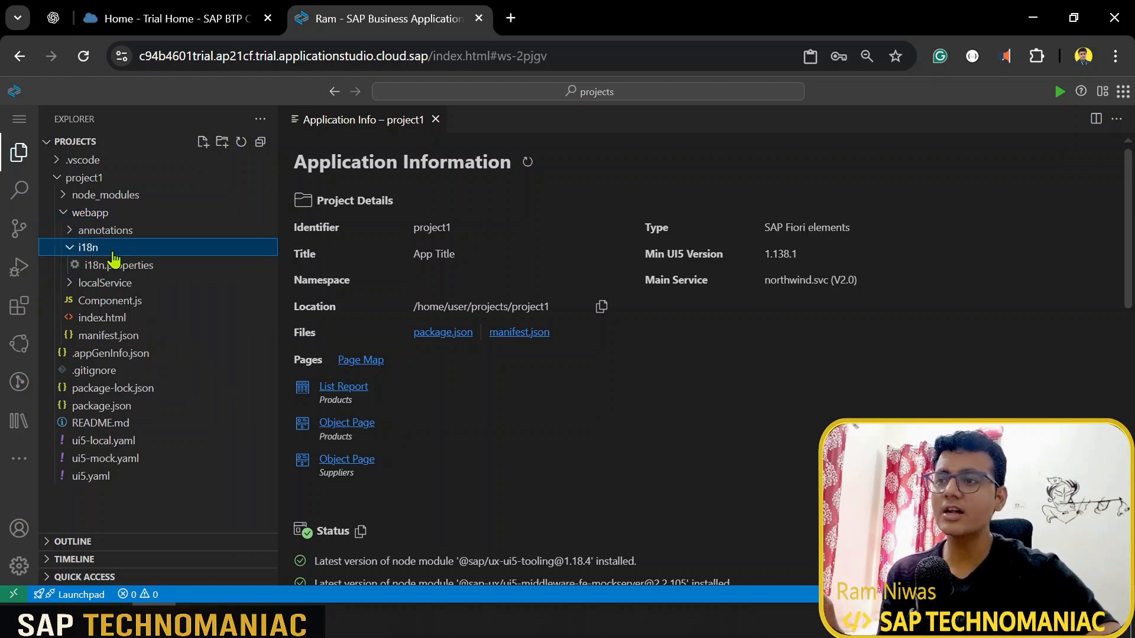
click(102, 249)
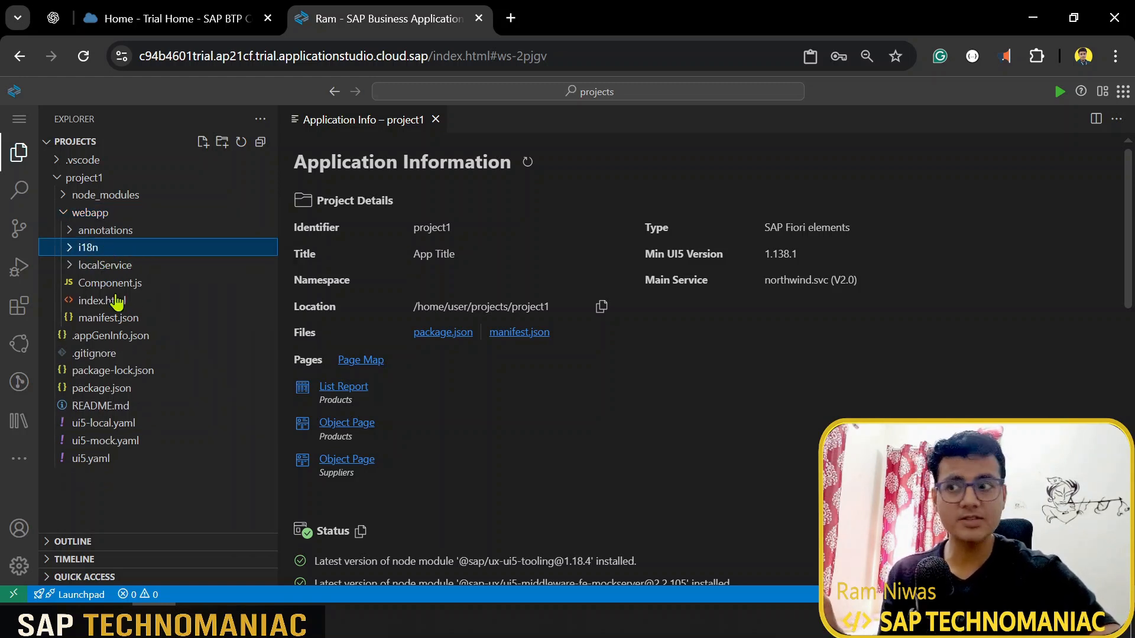
click(144, 288)
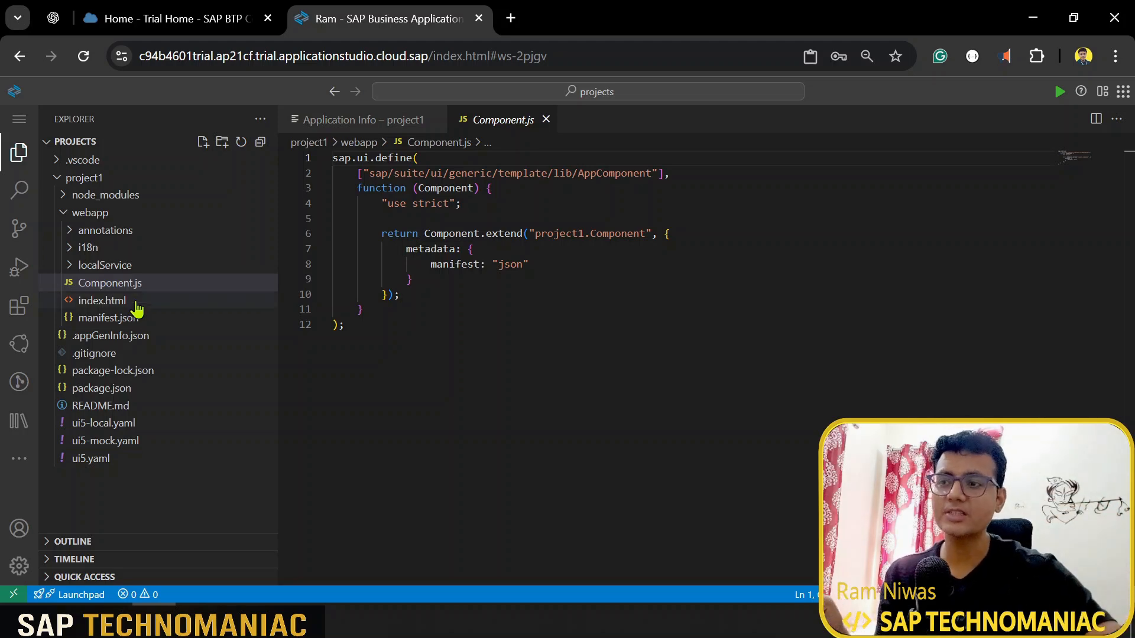
Step: View webapp/index.html, then open manifest.json to review the app configuration
click(138, 302)
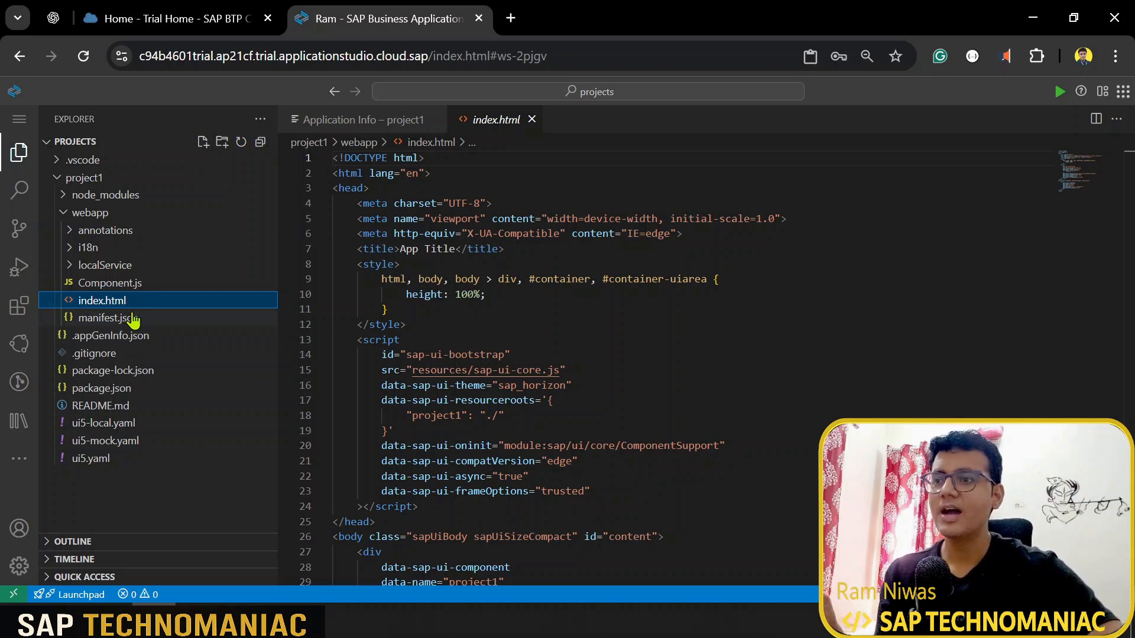
click(127, 318)
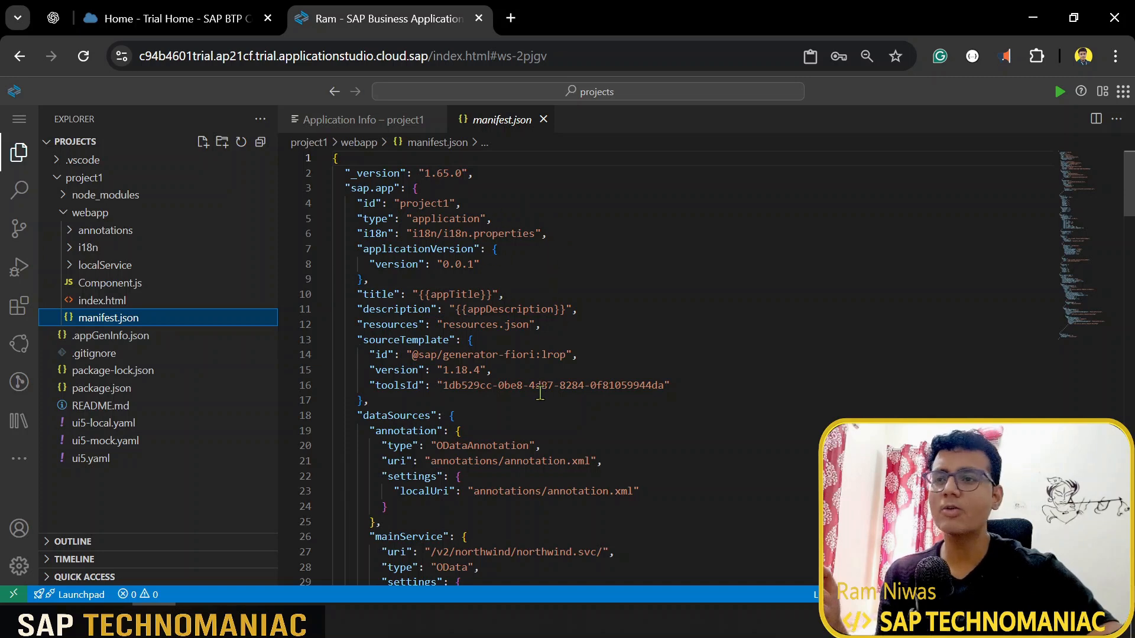
scroll(545, 331, down, 1)
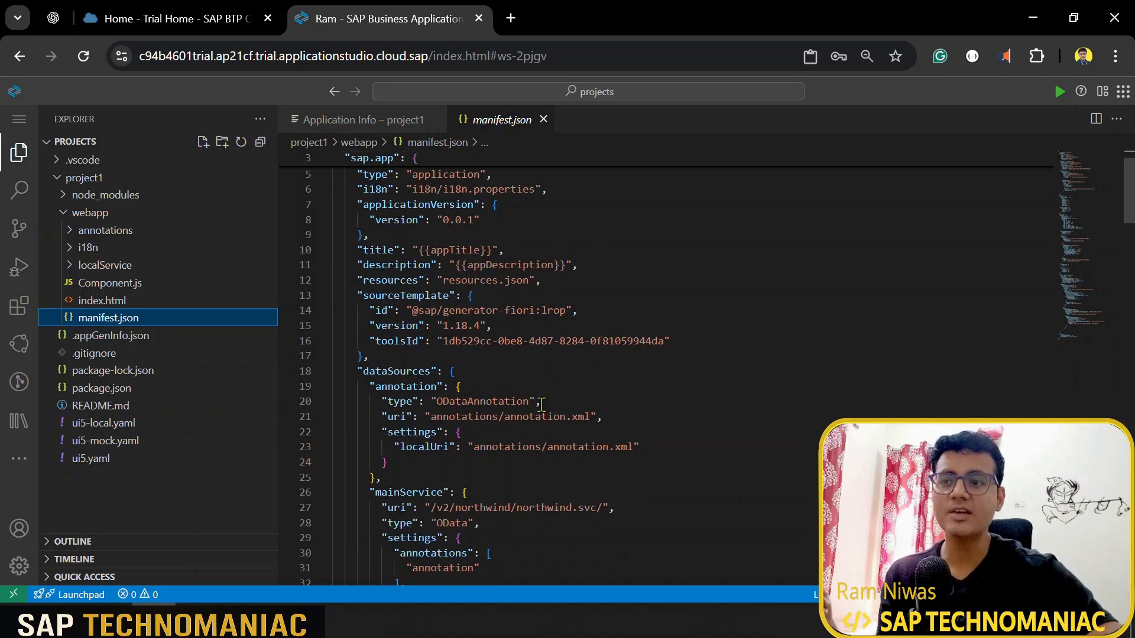
scroll(544, 406, down, 6)
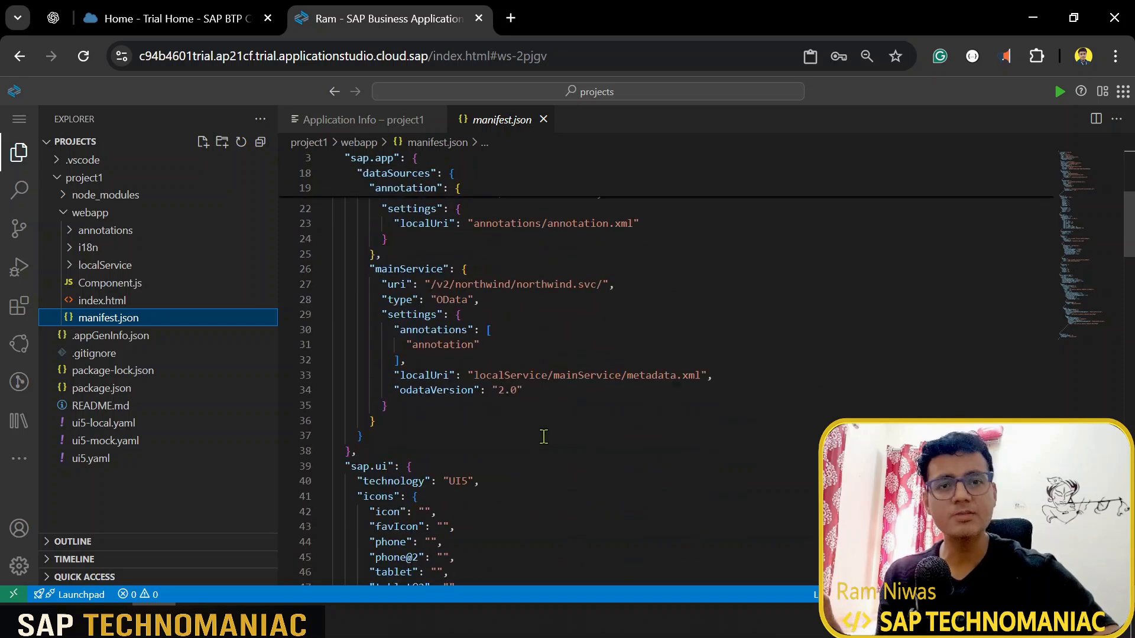
scroll(544, 436, down, 15)
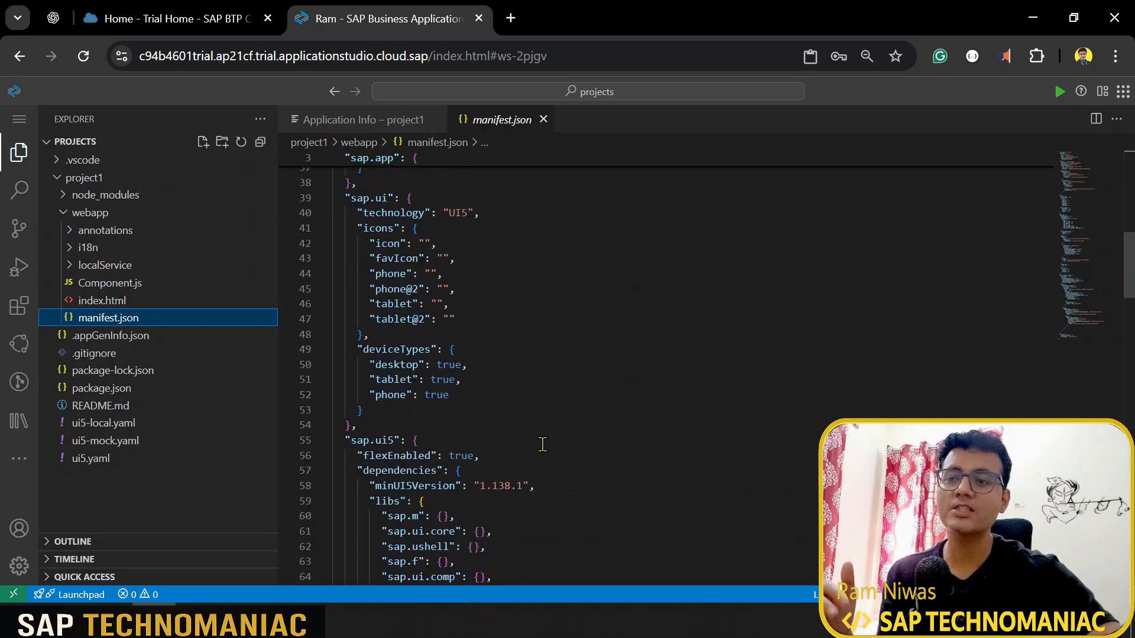
scroll(656, 358, down, 1)
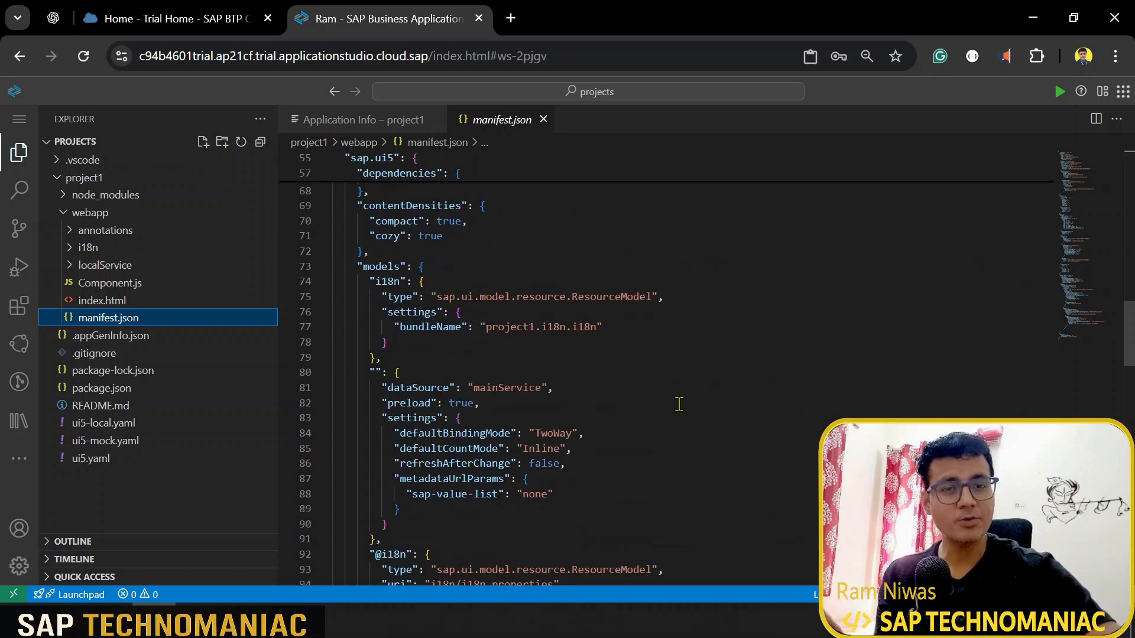
scroll(680, 414, down, 6)
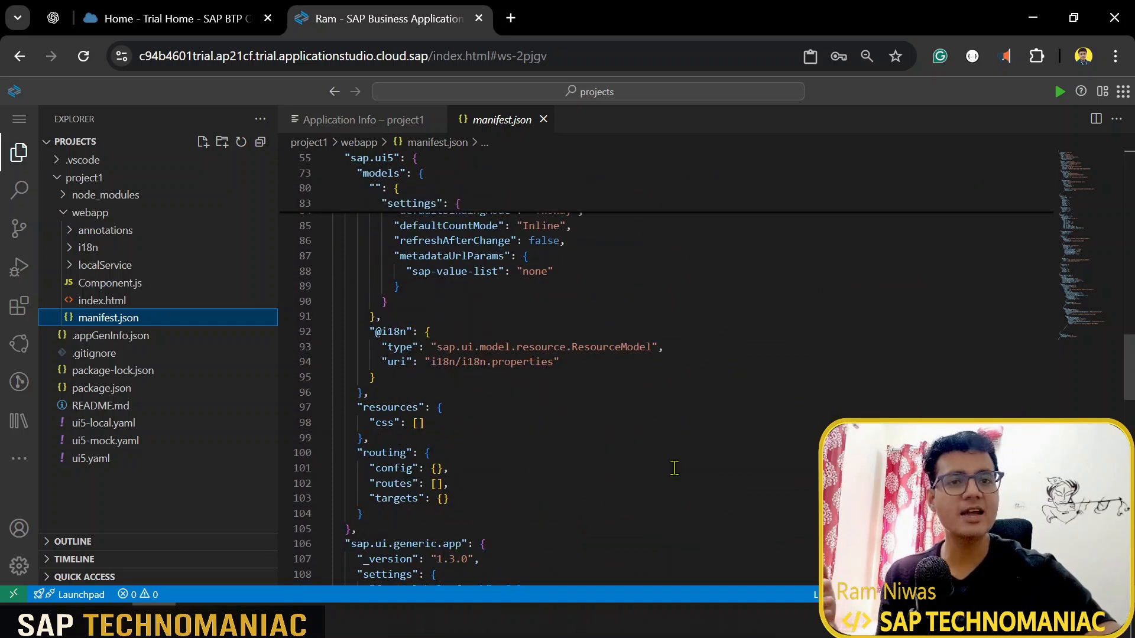
scroll(673, 468, down, 10)
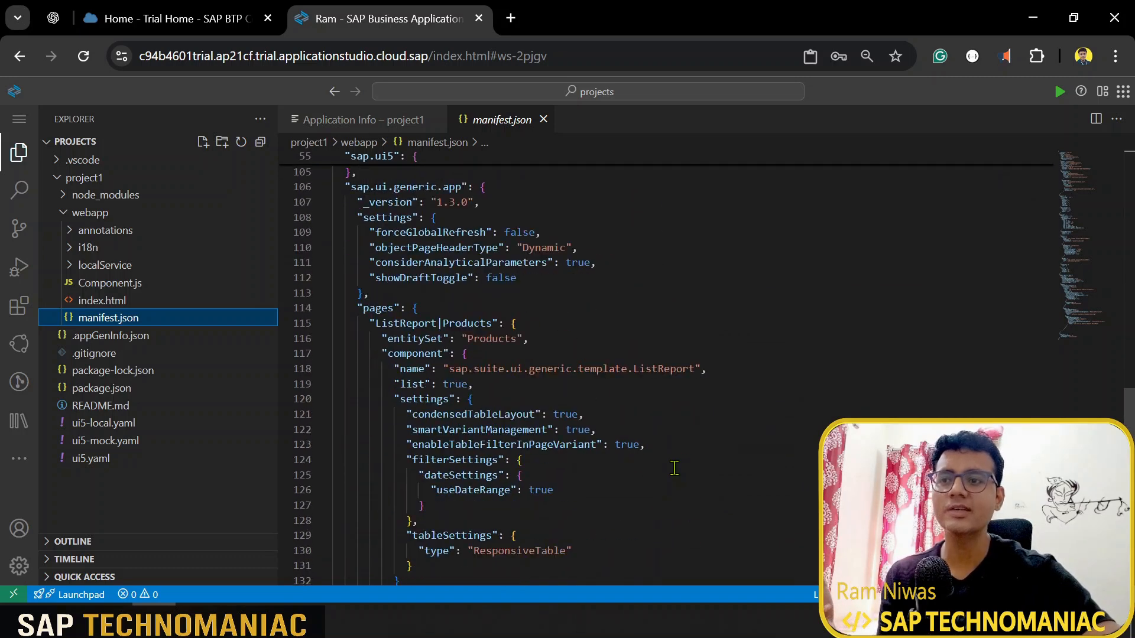
scroll(674, 468, down, 3)
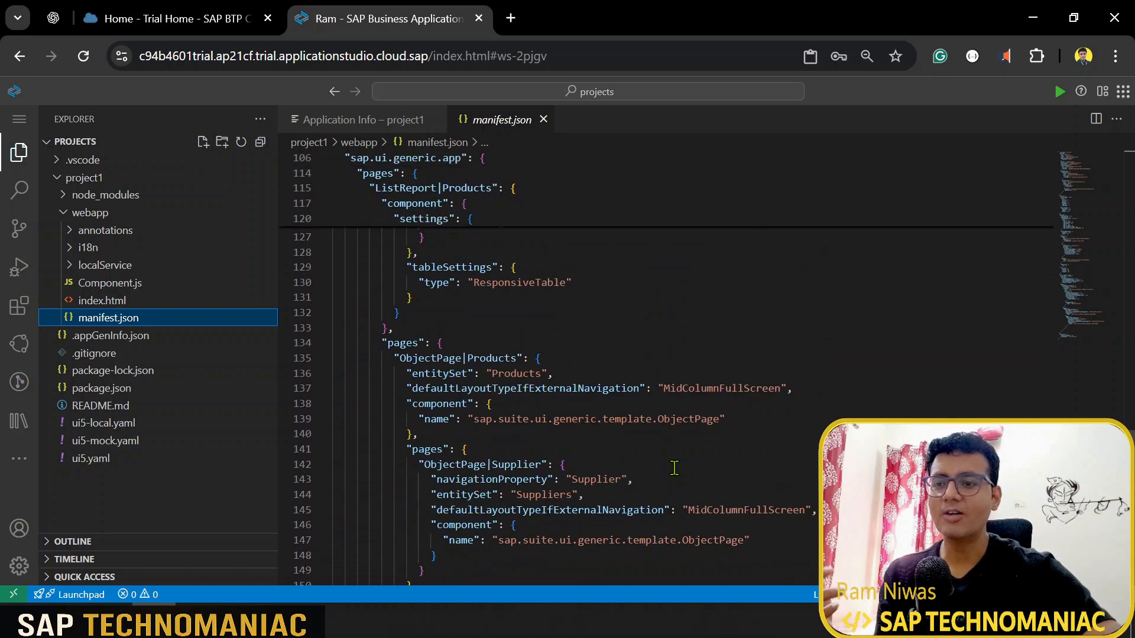
click(595, 283)
drag(534, 283, 480, 278)
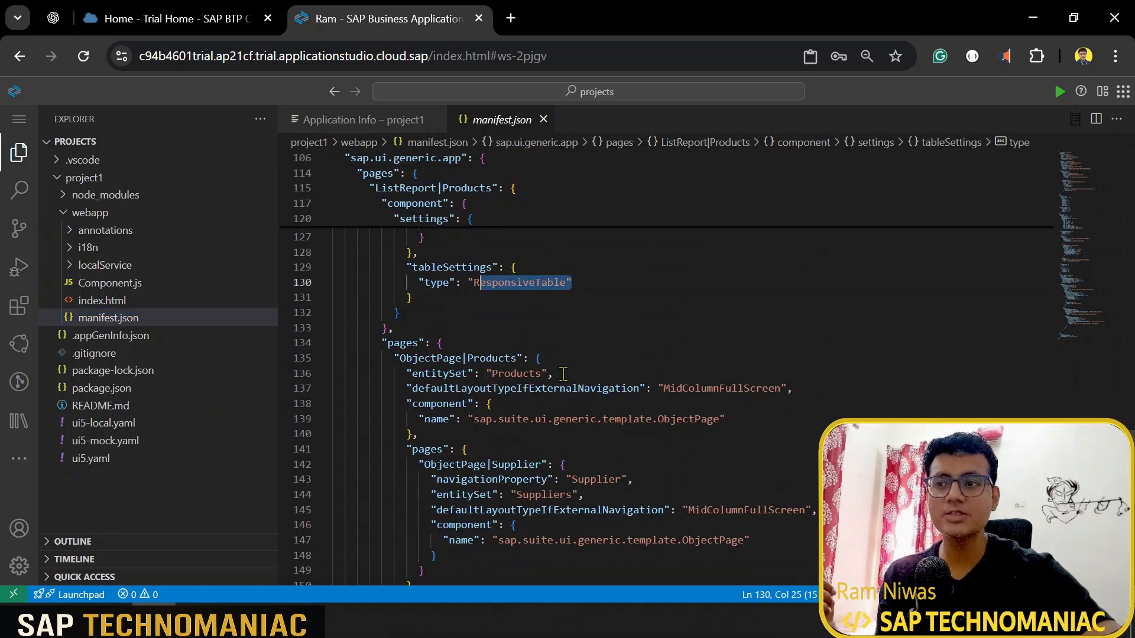
scroll(563, 377, down, 1)
scroll(635, 411, down, 2)
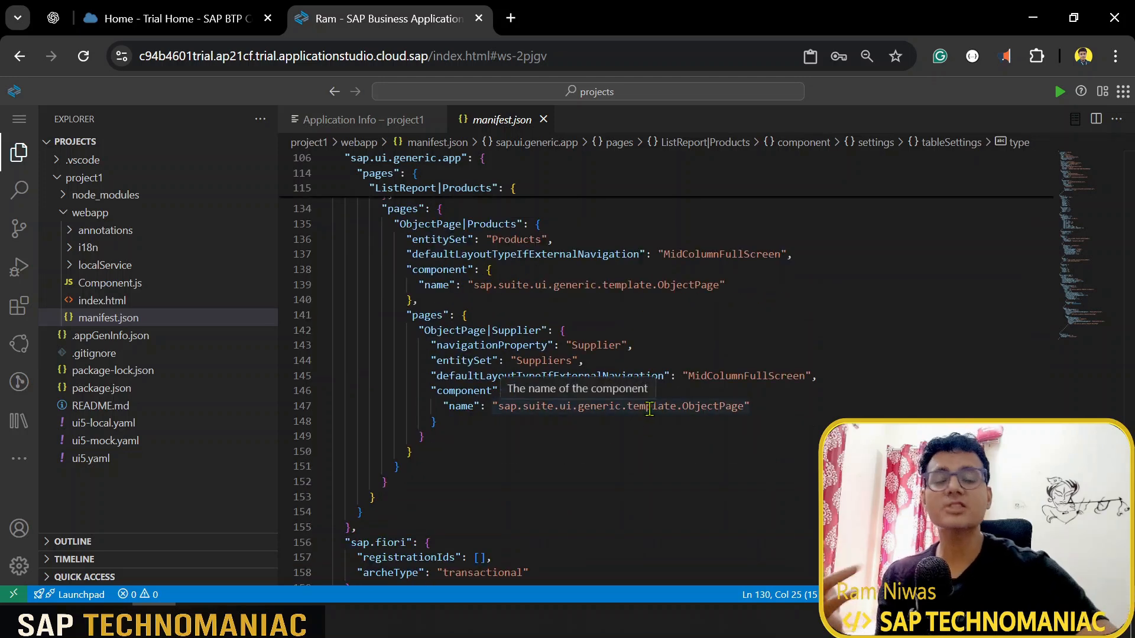
scroll(621, 411, down, 4)
scroll(590, 412, up, 12)
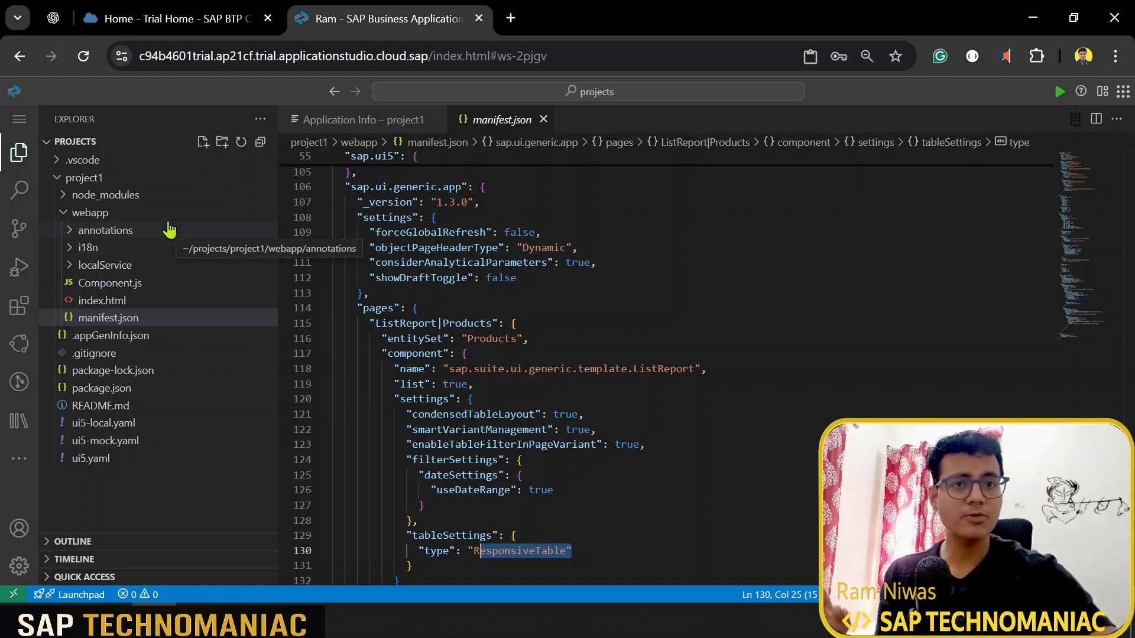
Step: Preview the webapp with the 'start' option so the Products list report opens
click(143, 217)
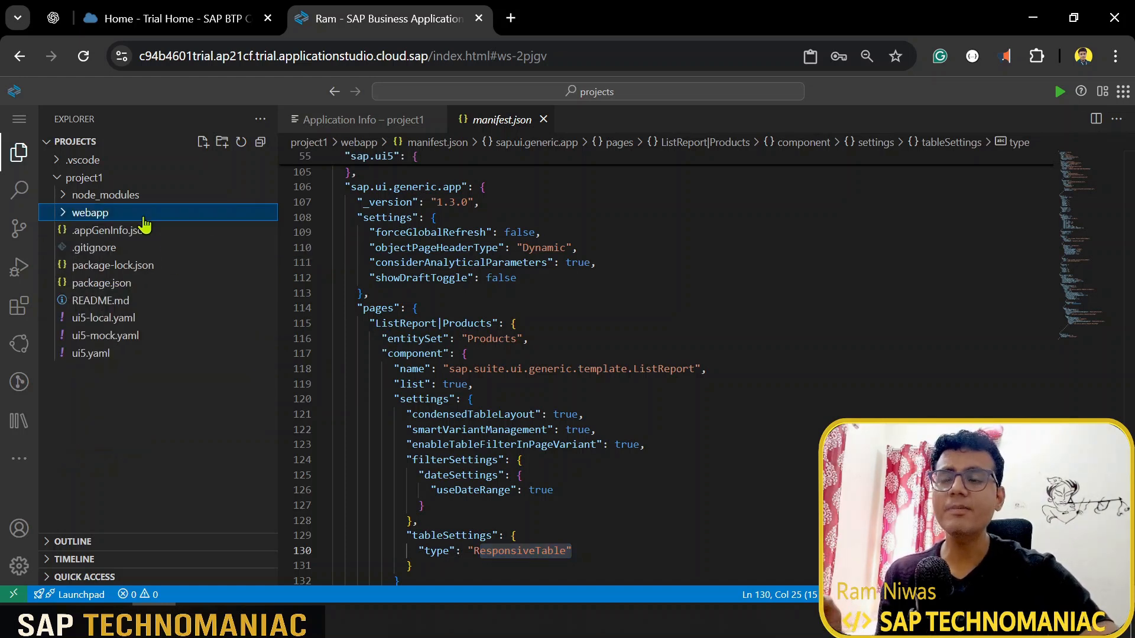
right_click(144, 224)
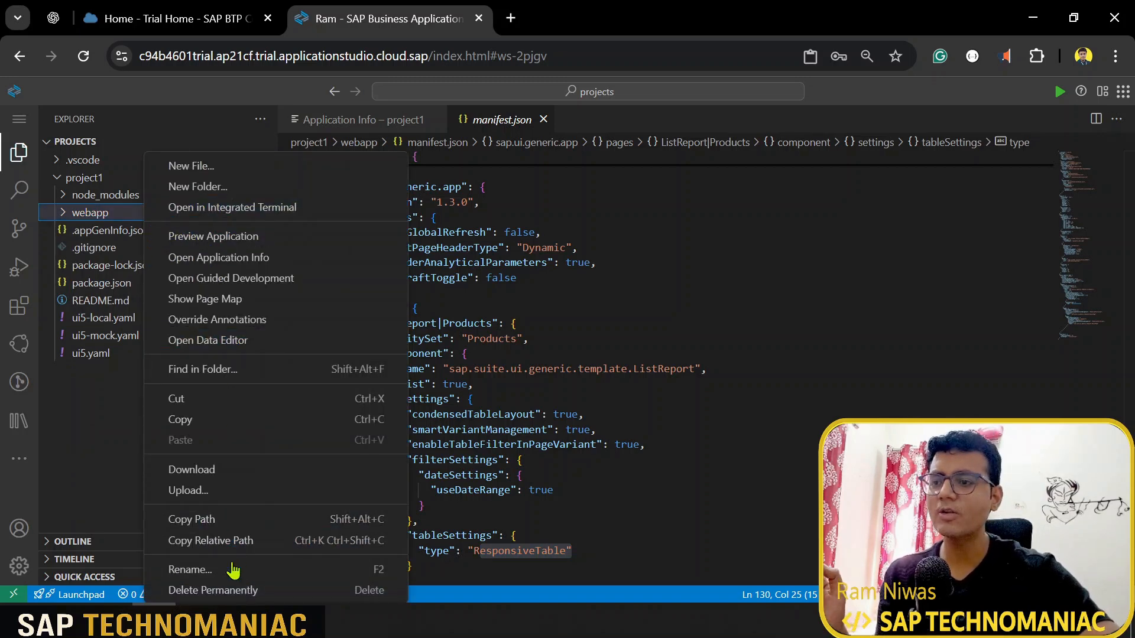
click(232, 237)
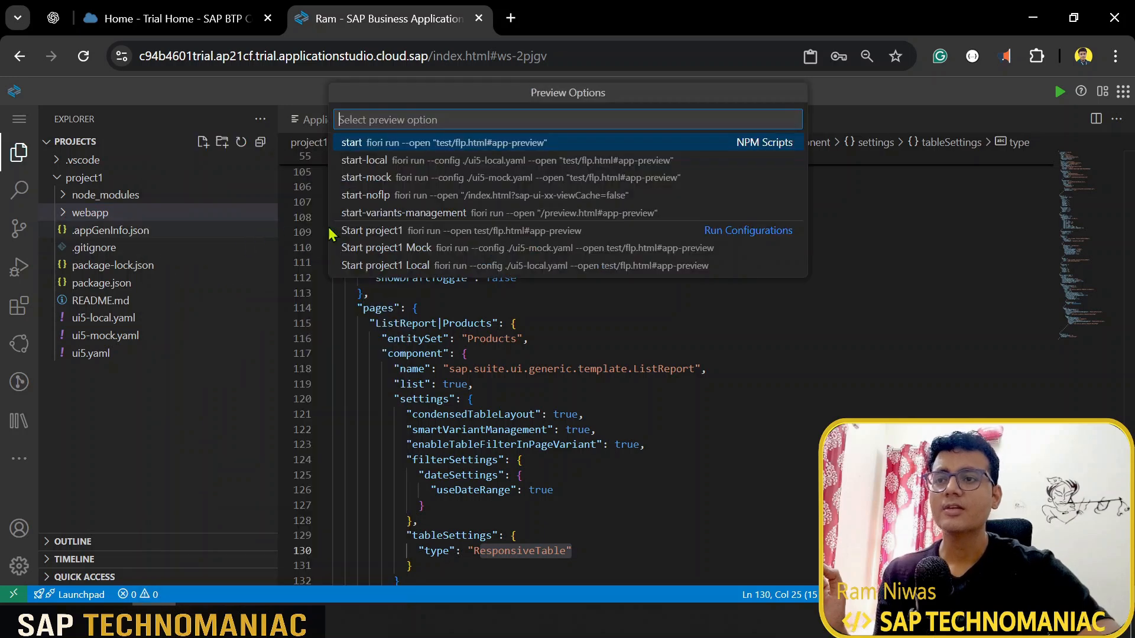
click(514, 143)
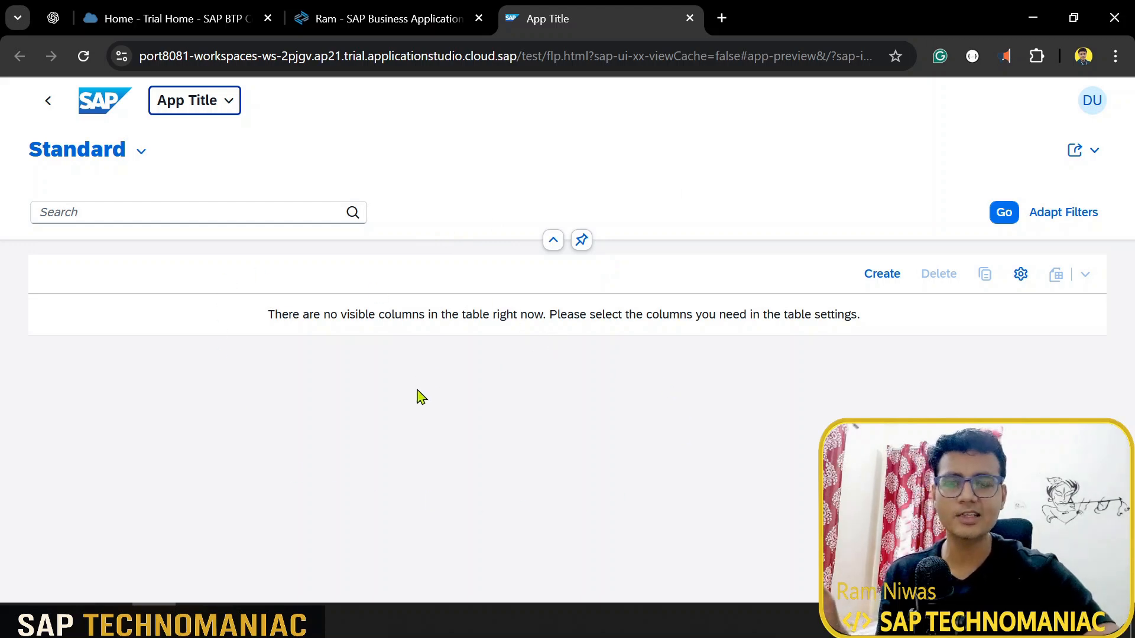
Step: Display all ten product columns in the table and load the Northwind product data
click(1020, 274)
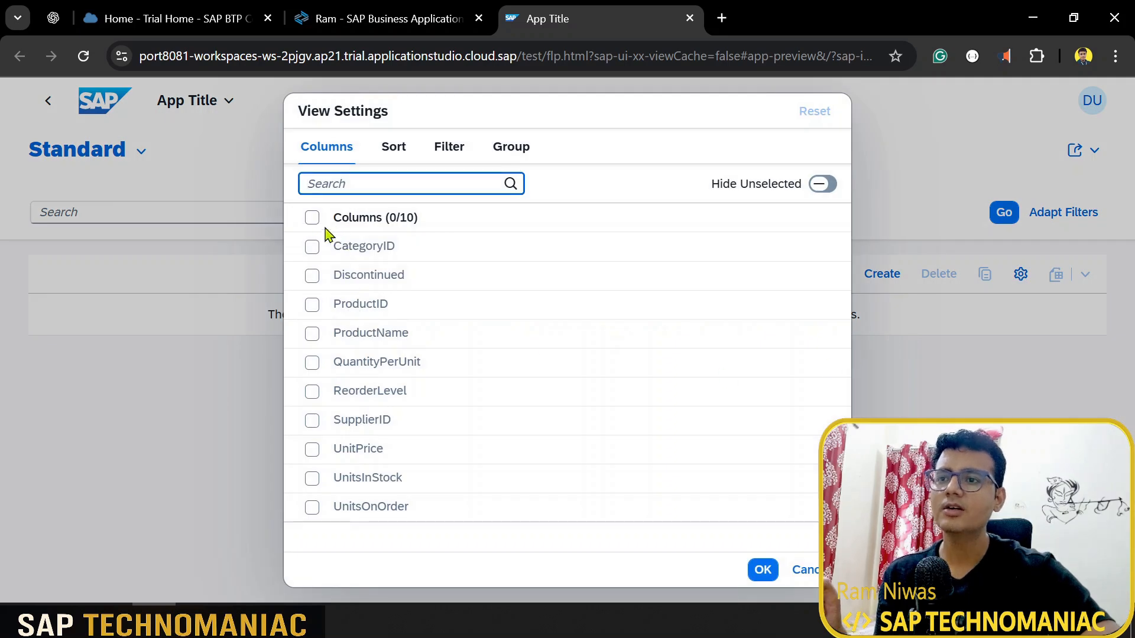
click(312, 217)
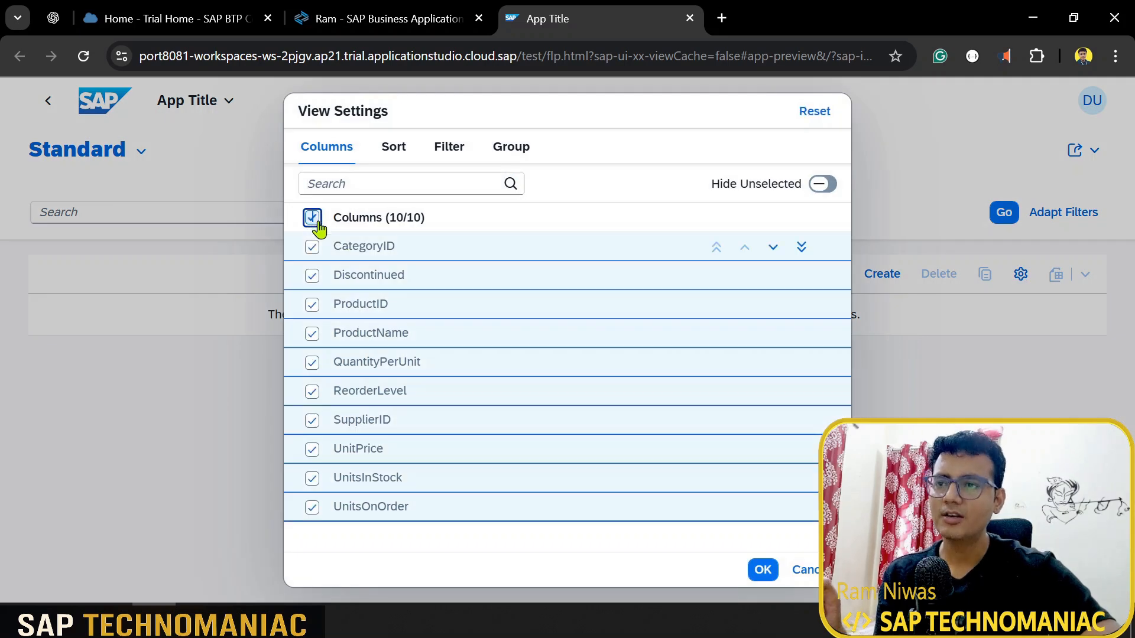
click(762, 570)
click(1001, 215)
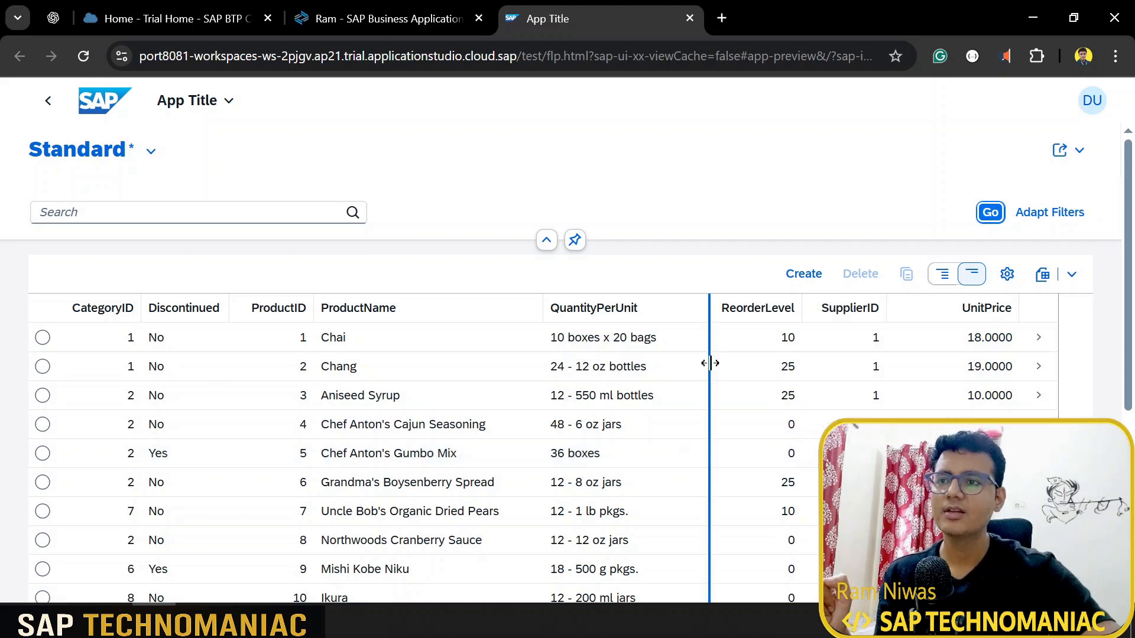
click(1079, 217)
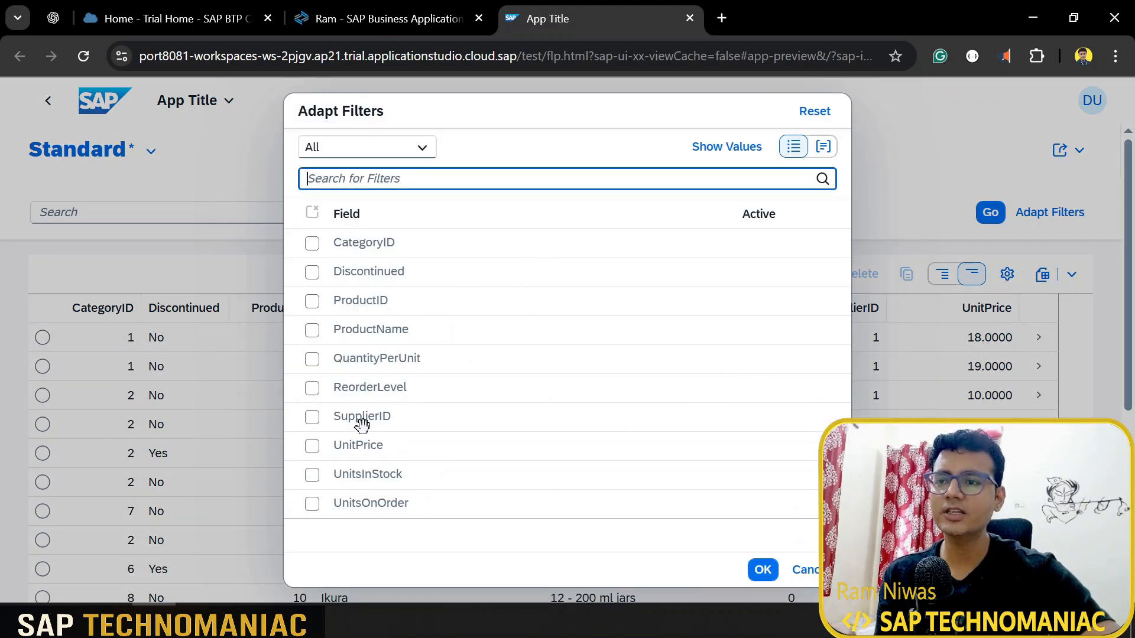
Step: Add a SupplierID filter field and filter the products to SupplierID 3
click(311, 417)
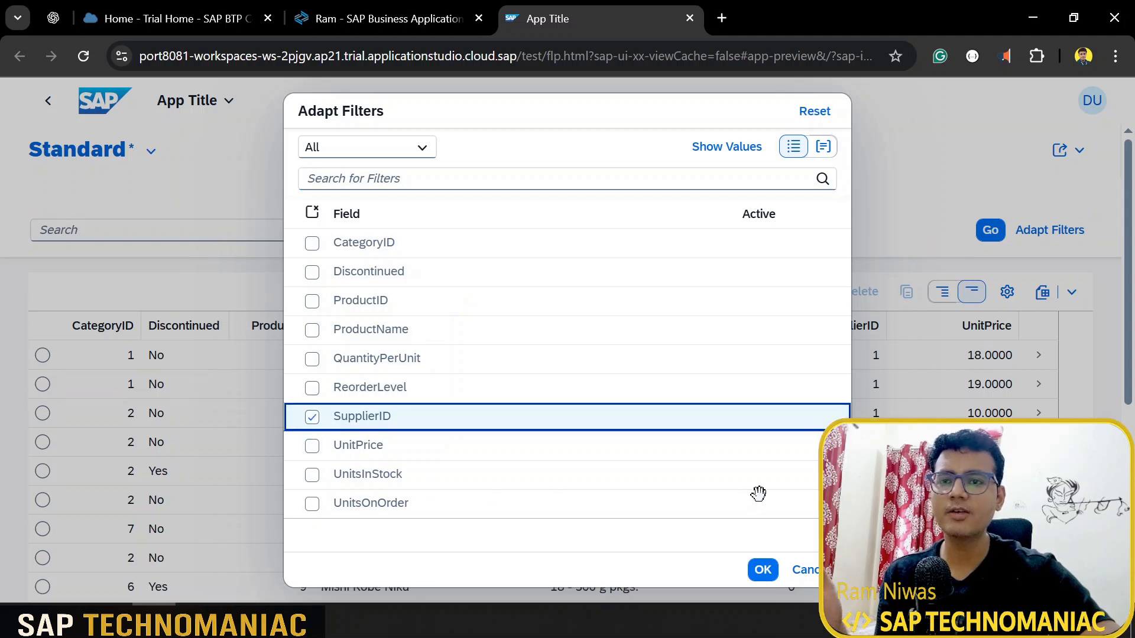
click(762, 569)
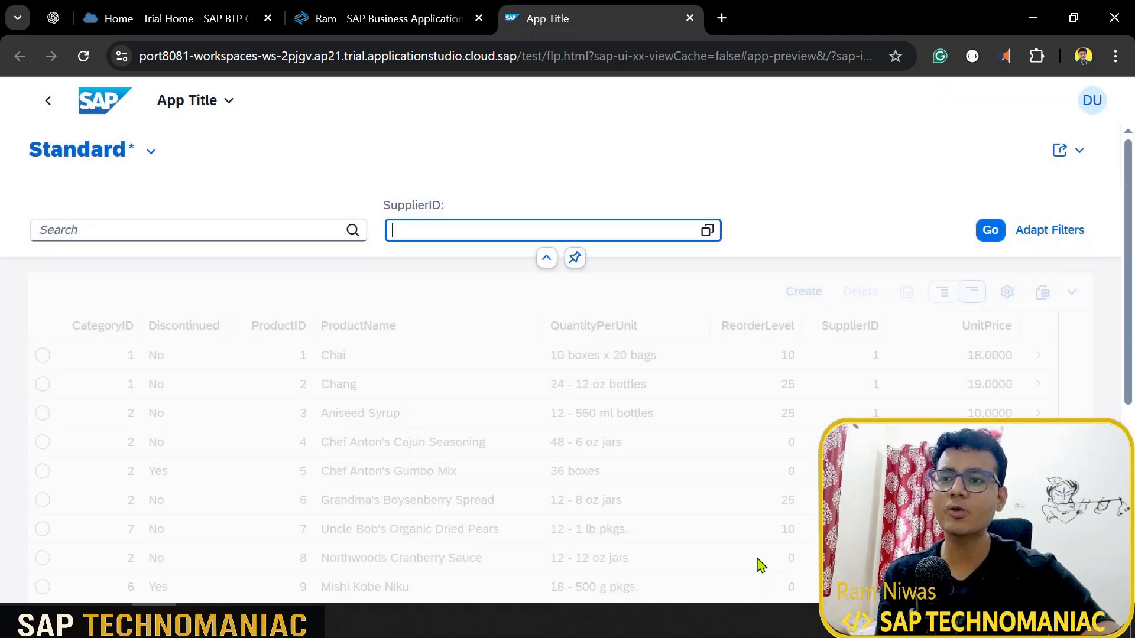
text(3)
click(990, 230)
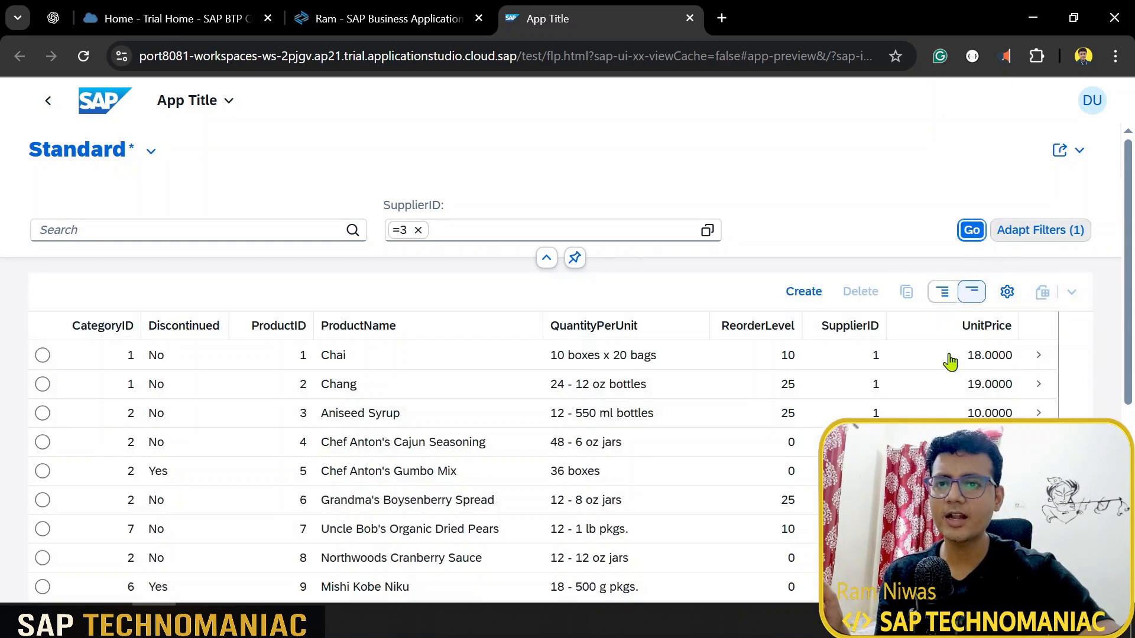